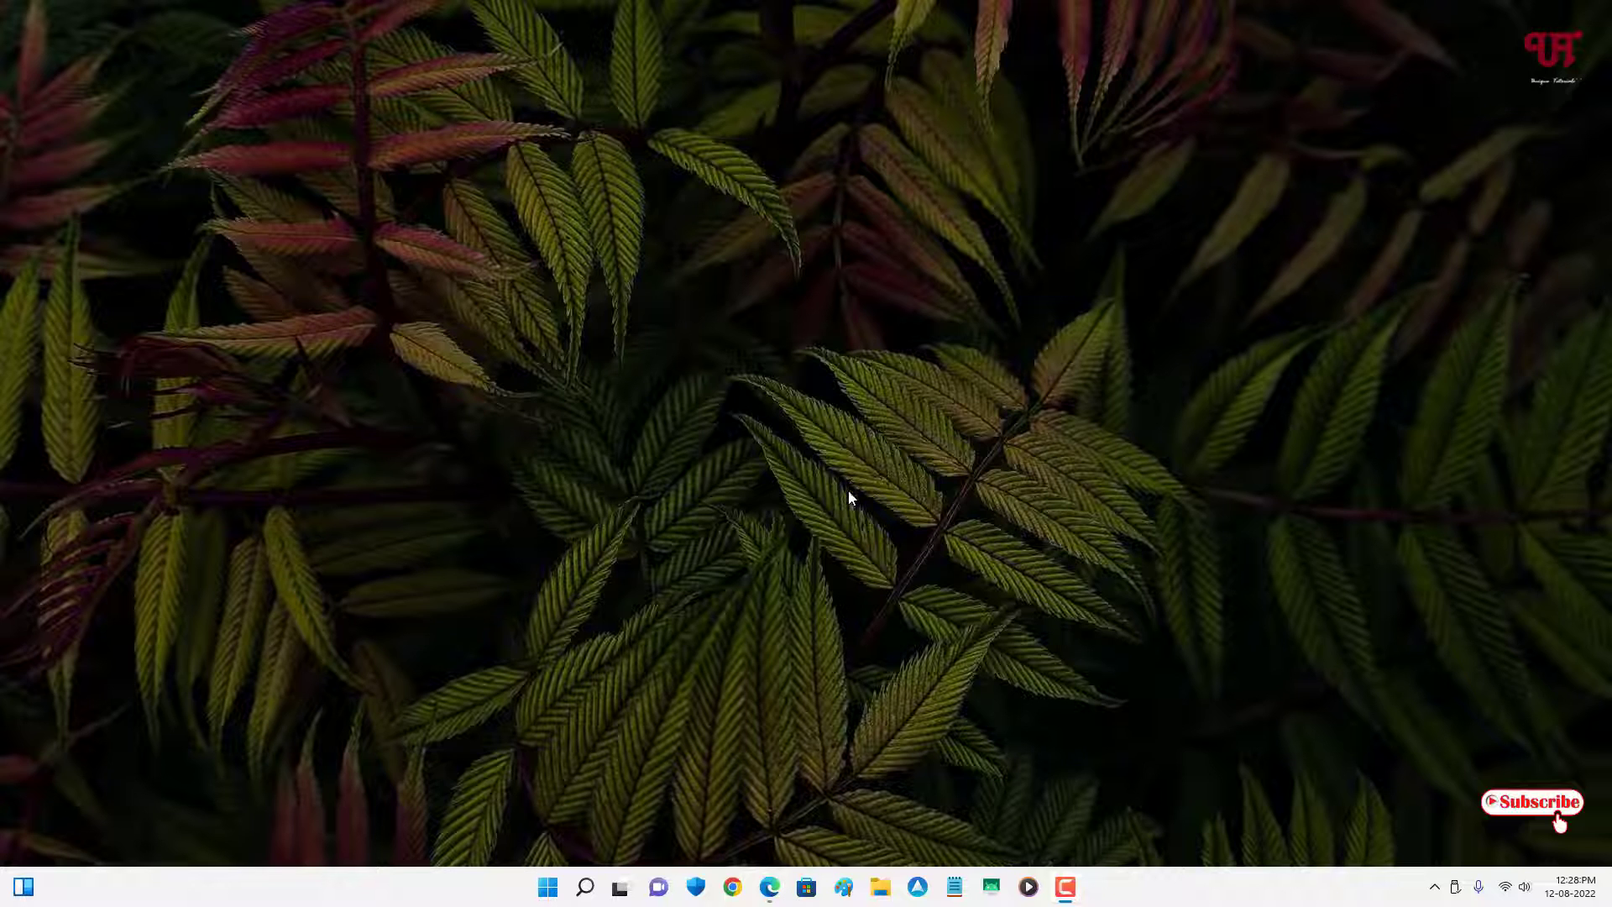
Step: Examine the icon of USB Drive (E:) among the drives in File Explorer, and minimise the window
click(880, 887)
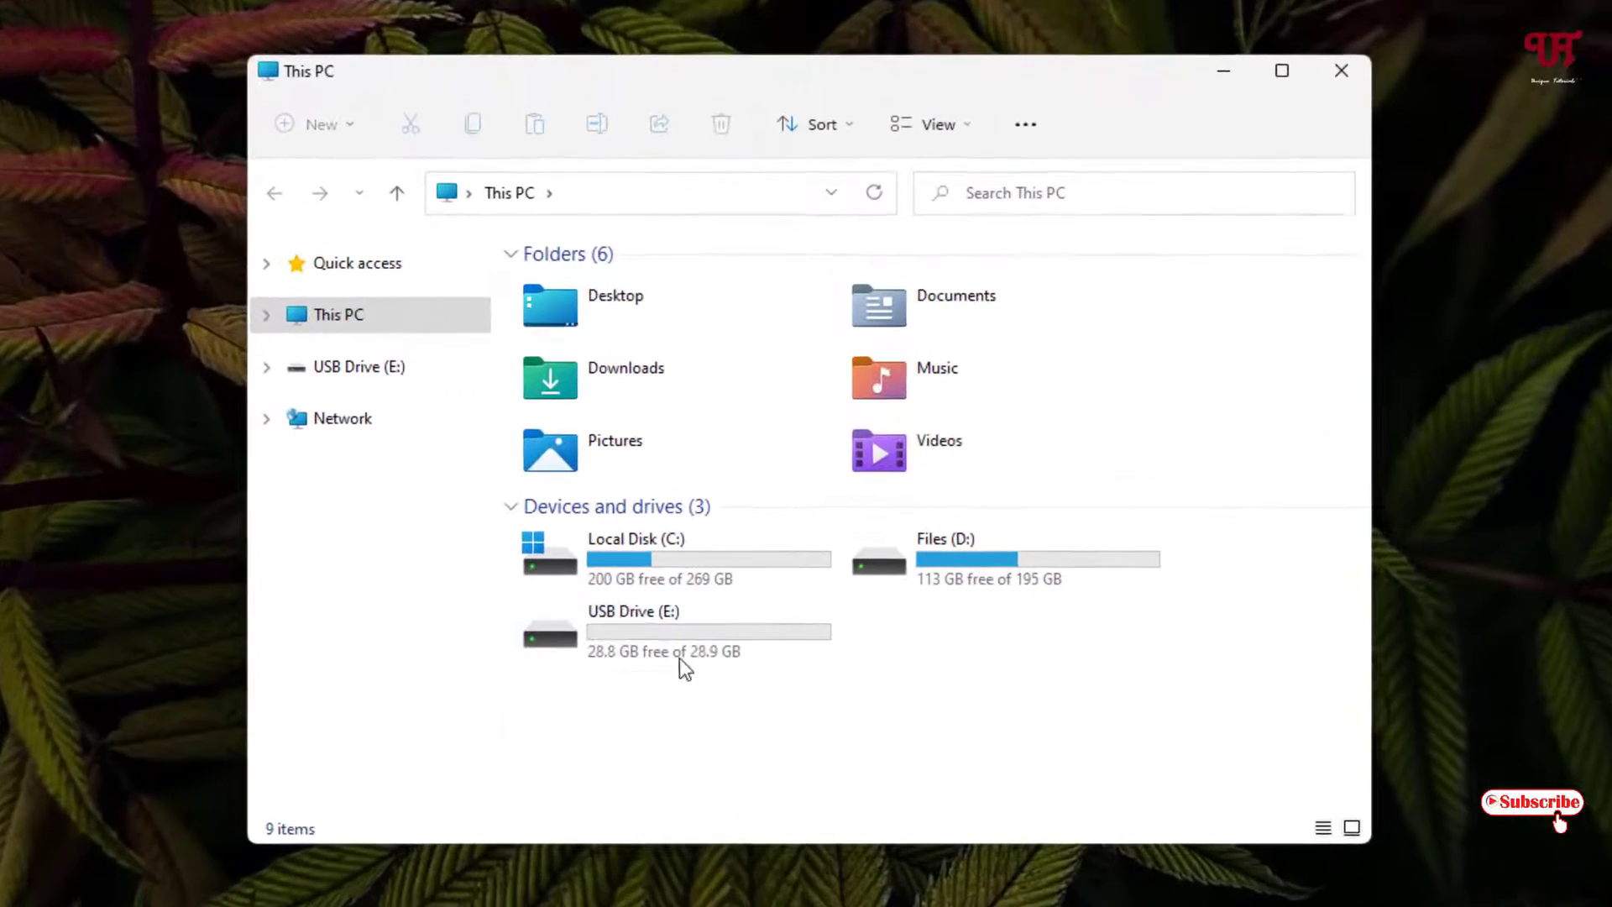
click(633, 642)
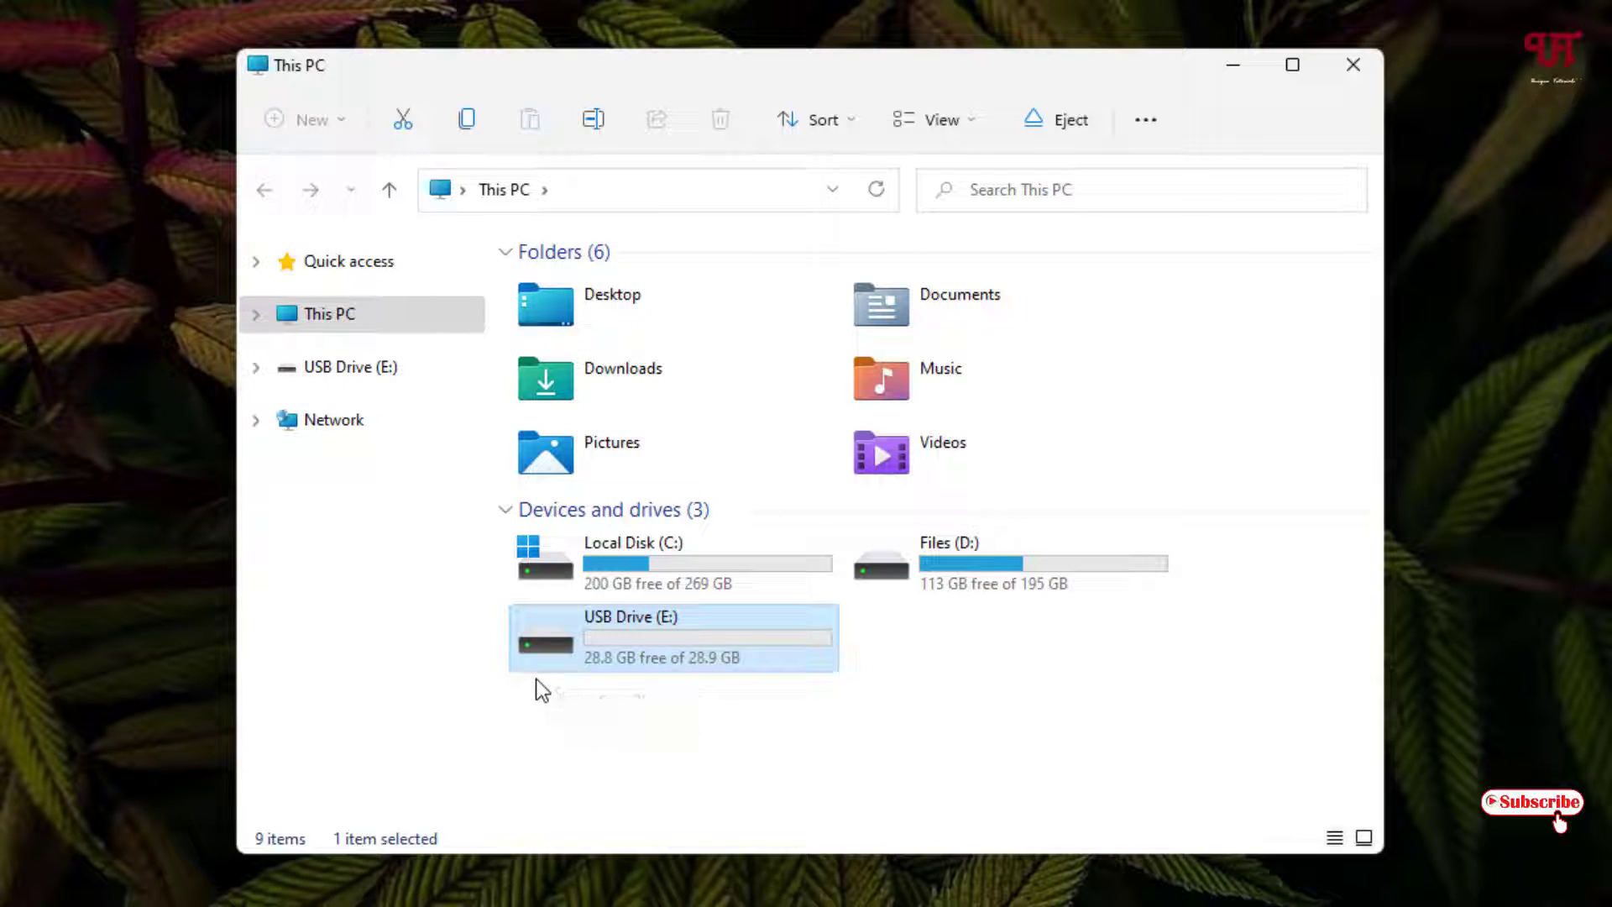
click(576, 707)
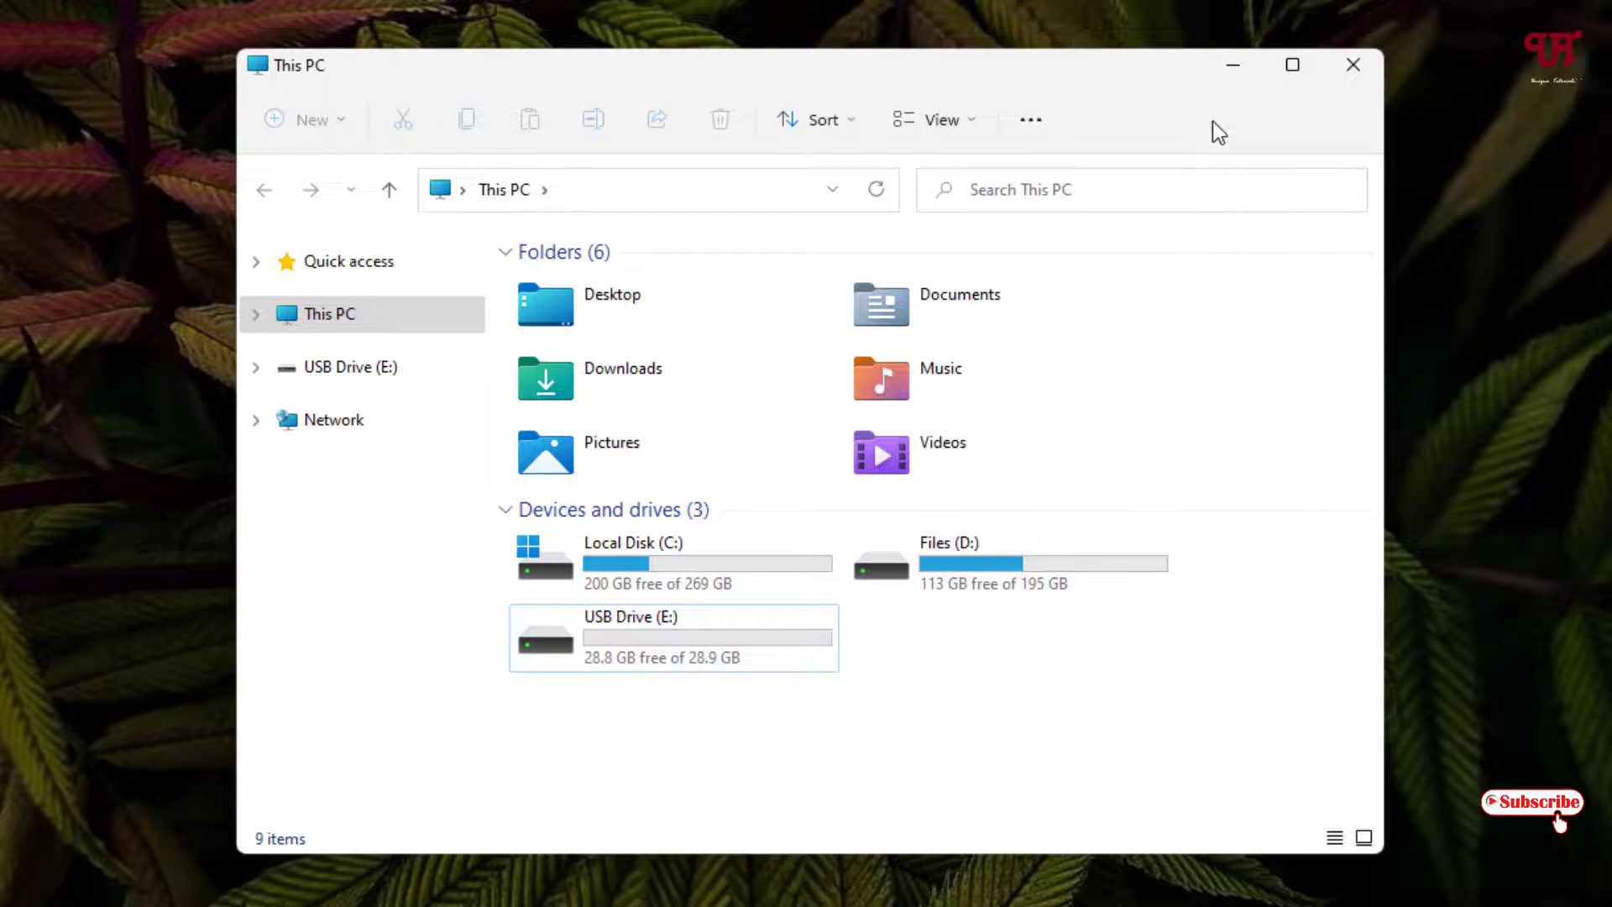
click(1233, 71)
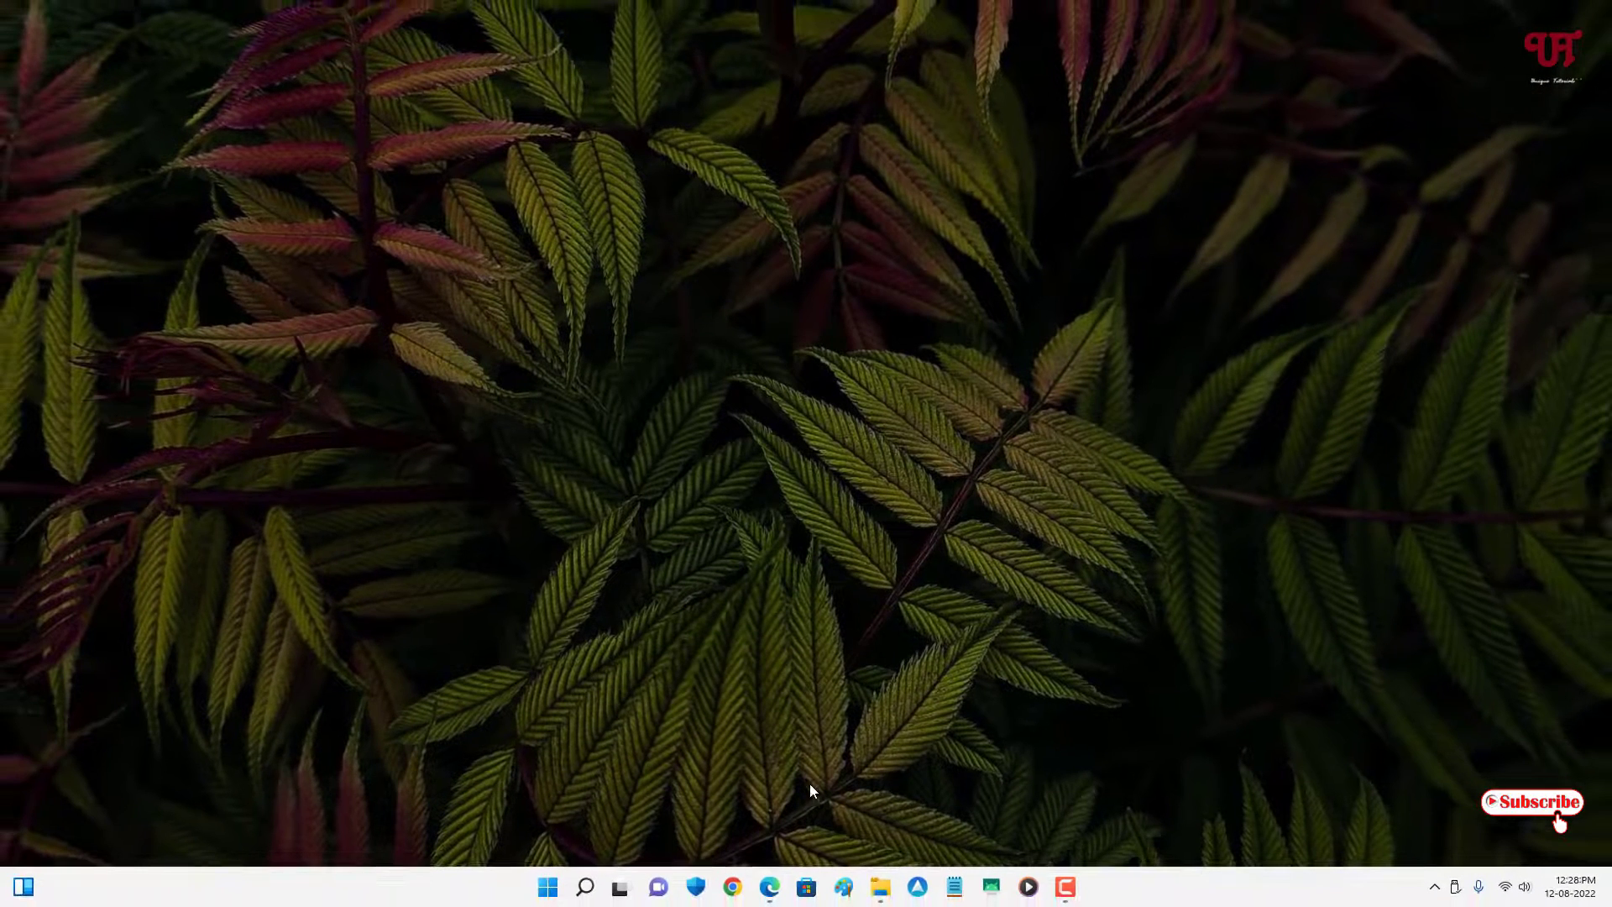
Step: Switch to Microsoft Edge and search the IconArchive site for "drive"
click(769, 886)
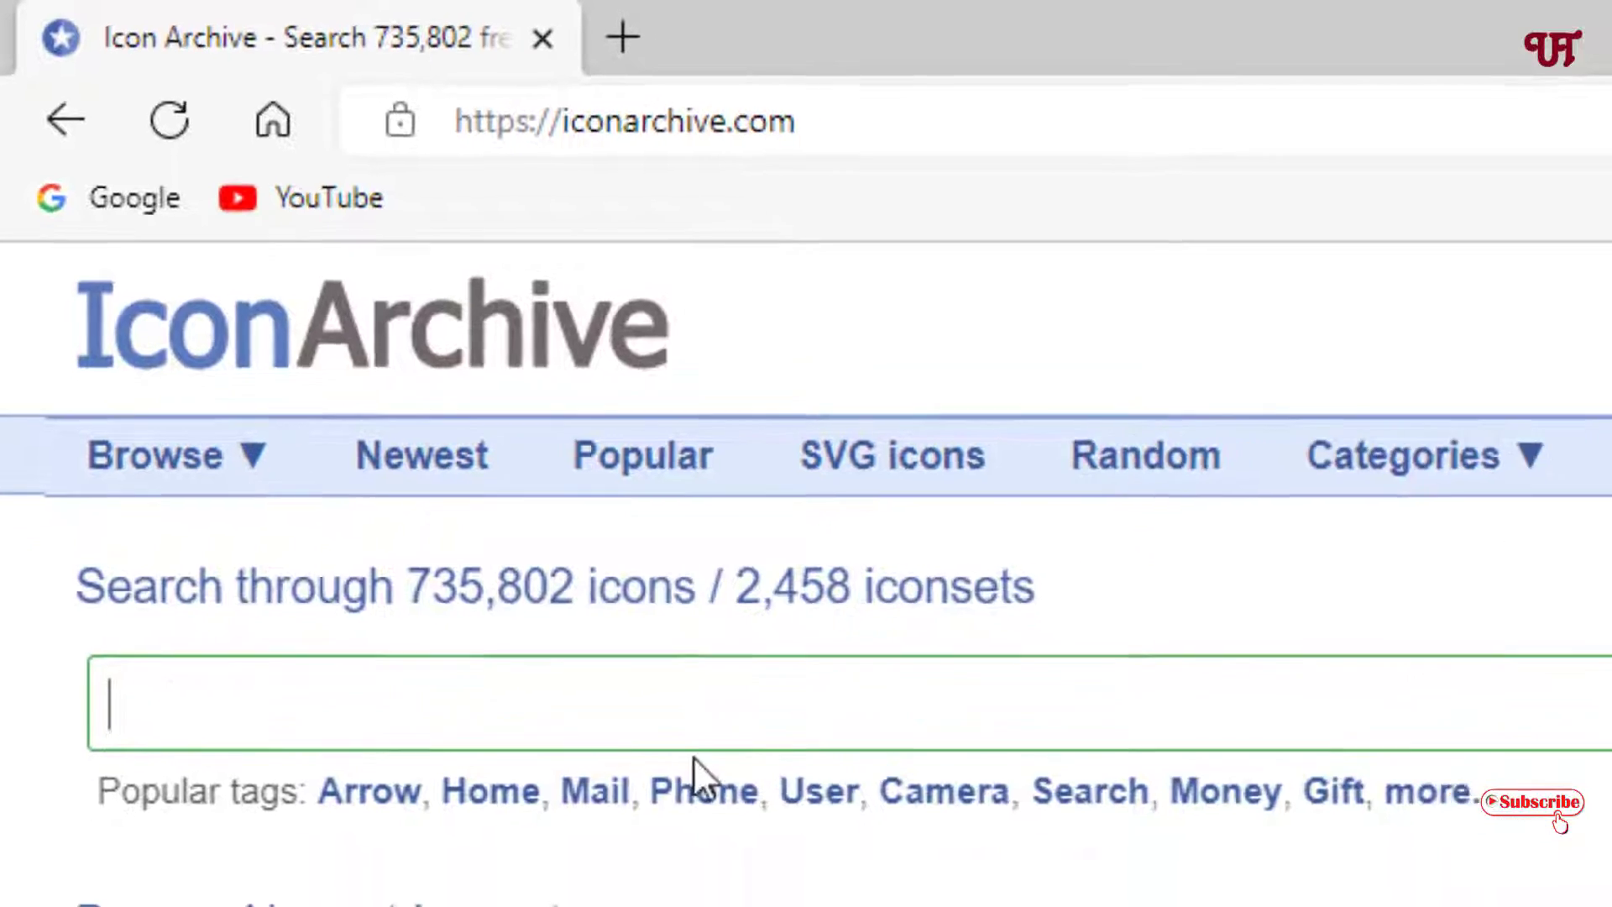
text(drive)
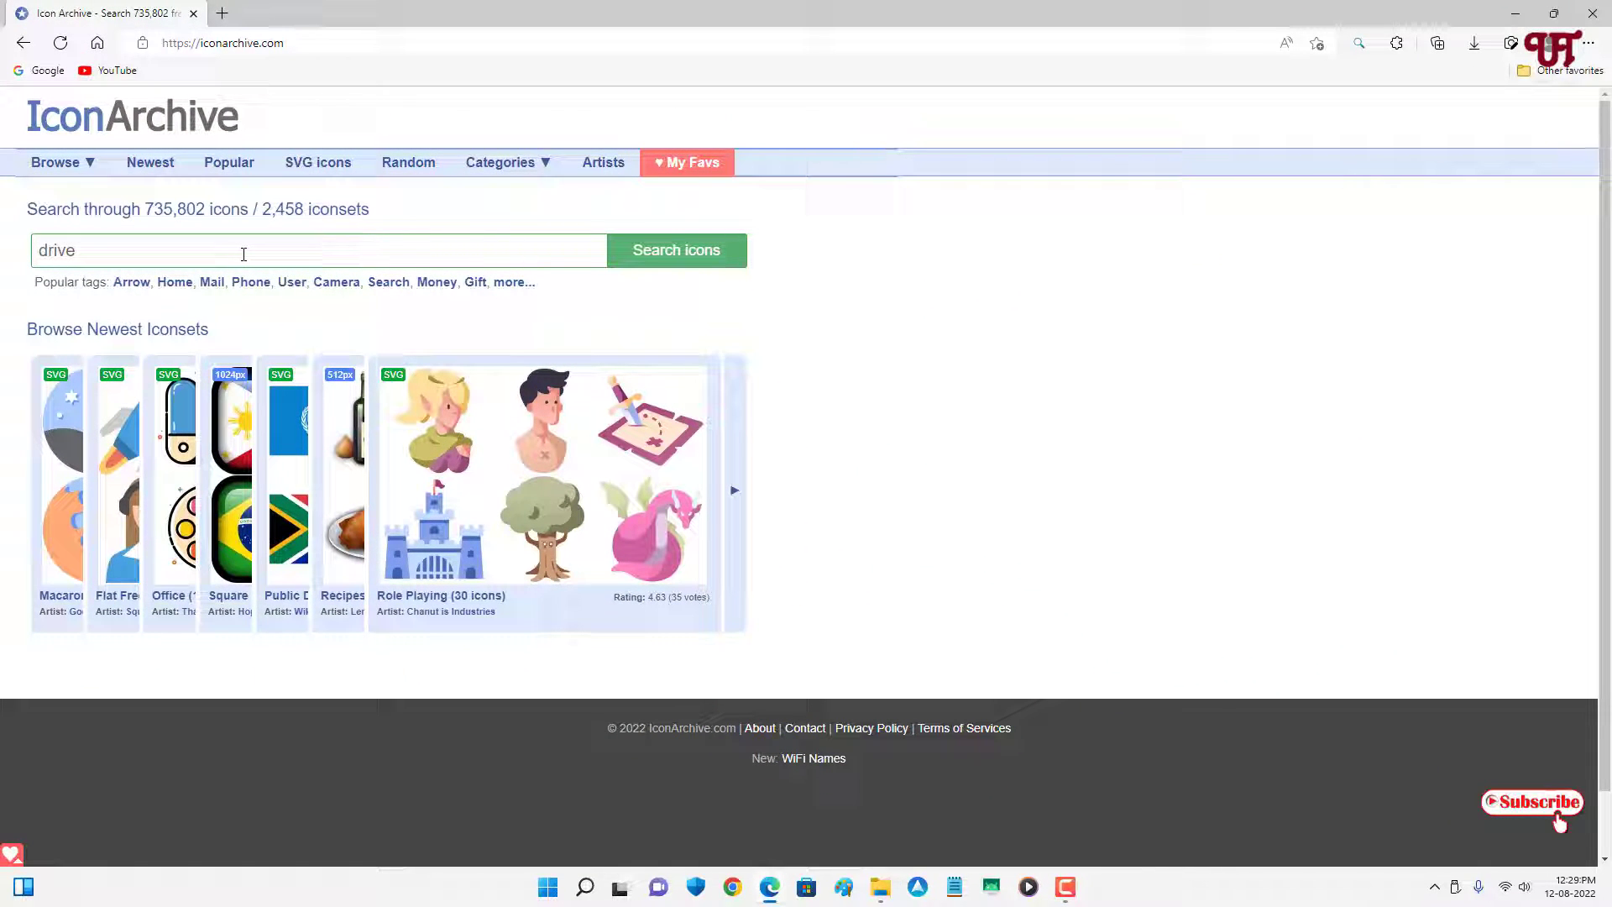
key(Return)
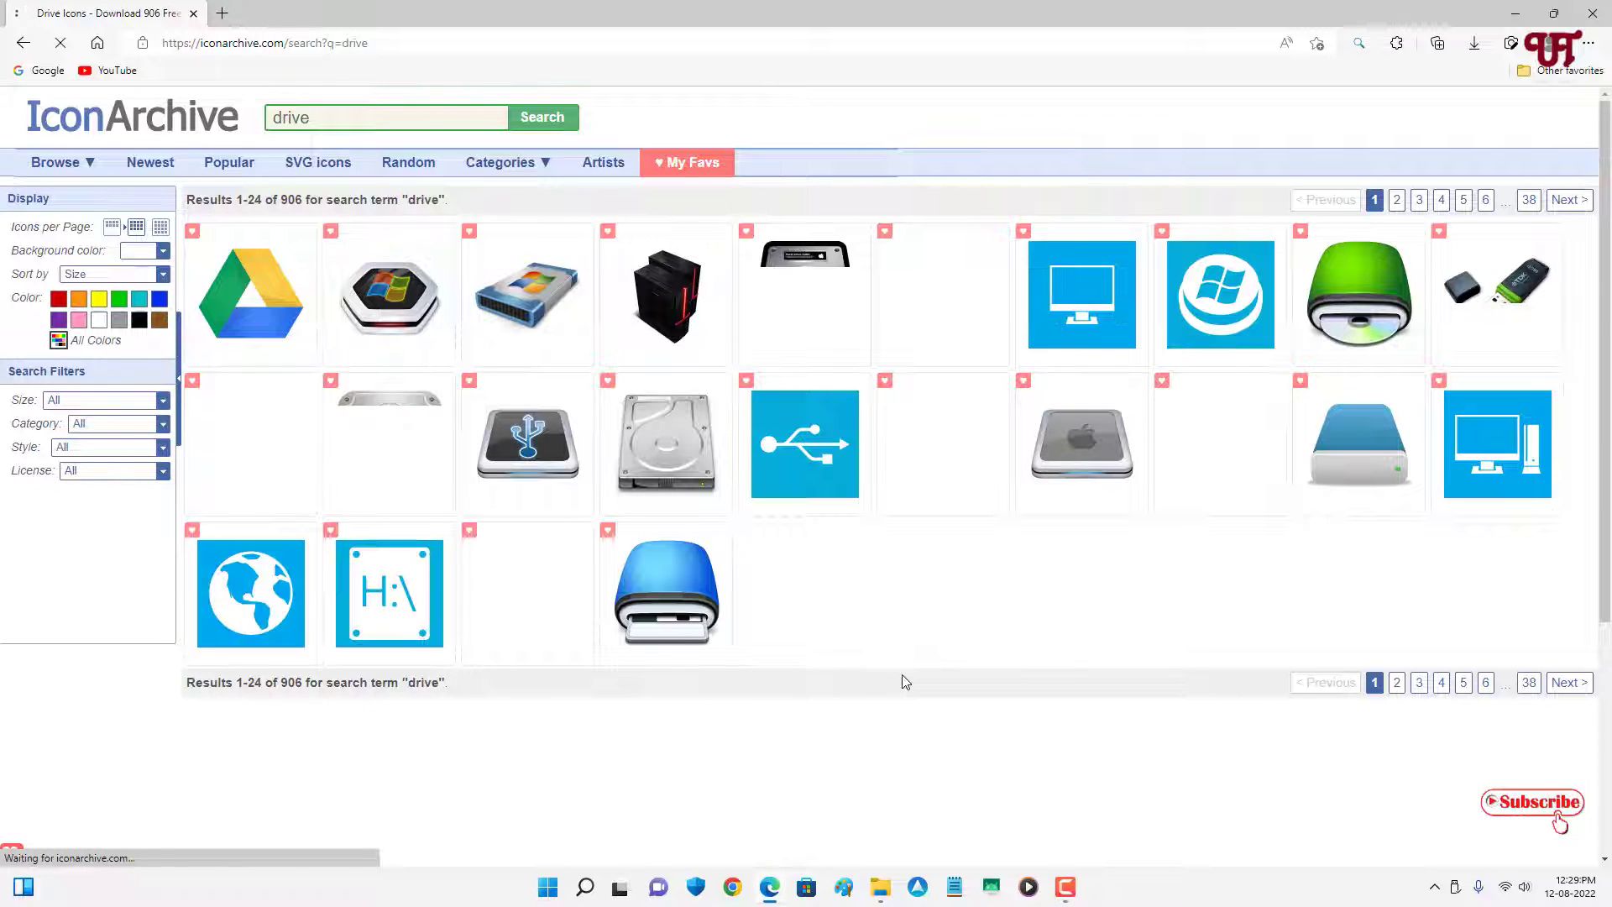
Step: Download the blue floppy drive icon in ICO format, show it in its download folder, and close the browser
mouse_move(670, 561)
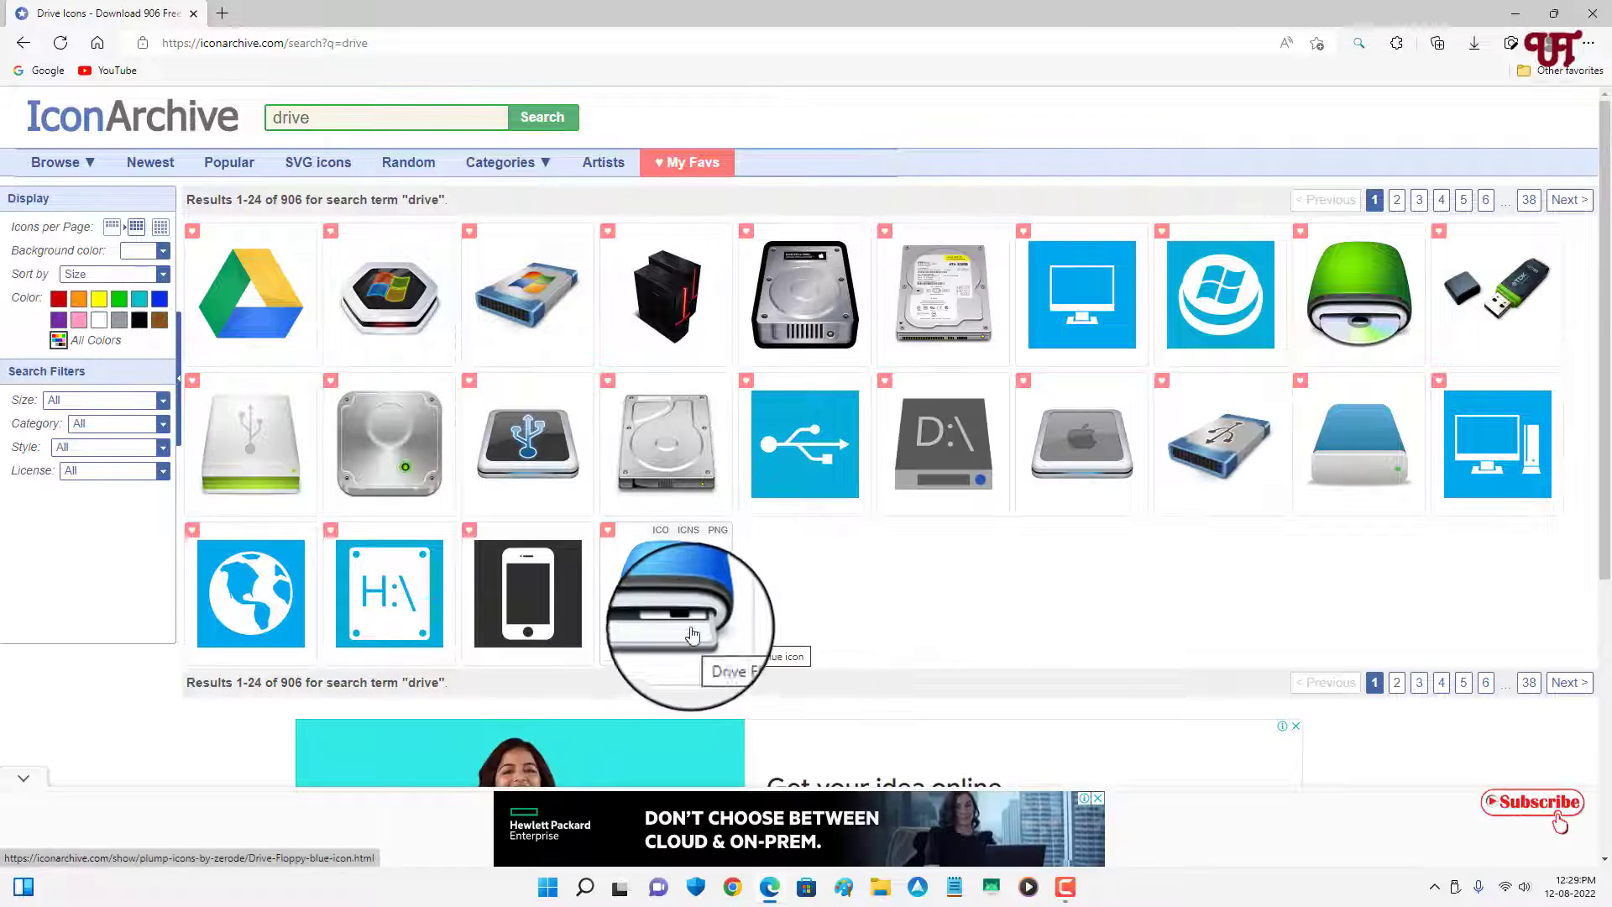
click(662, 534)
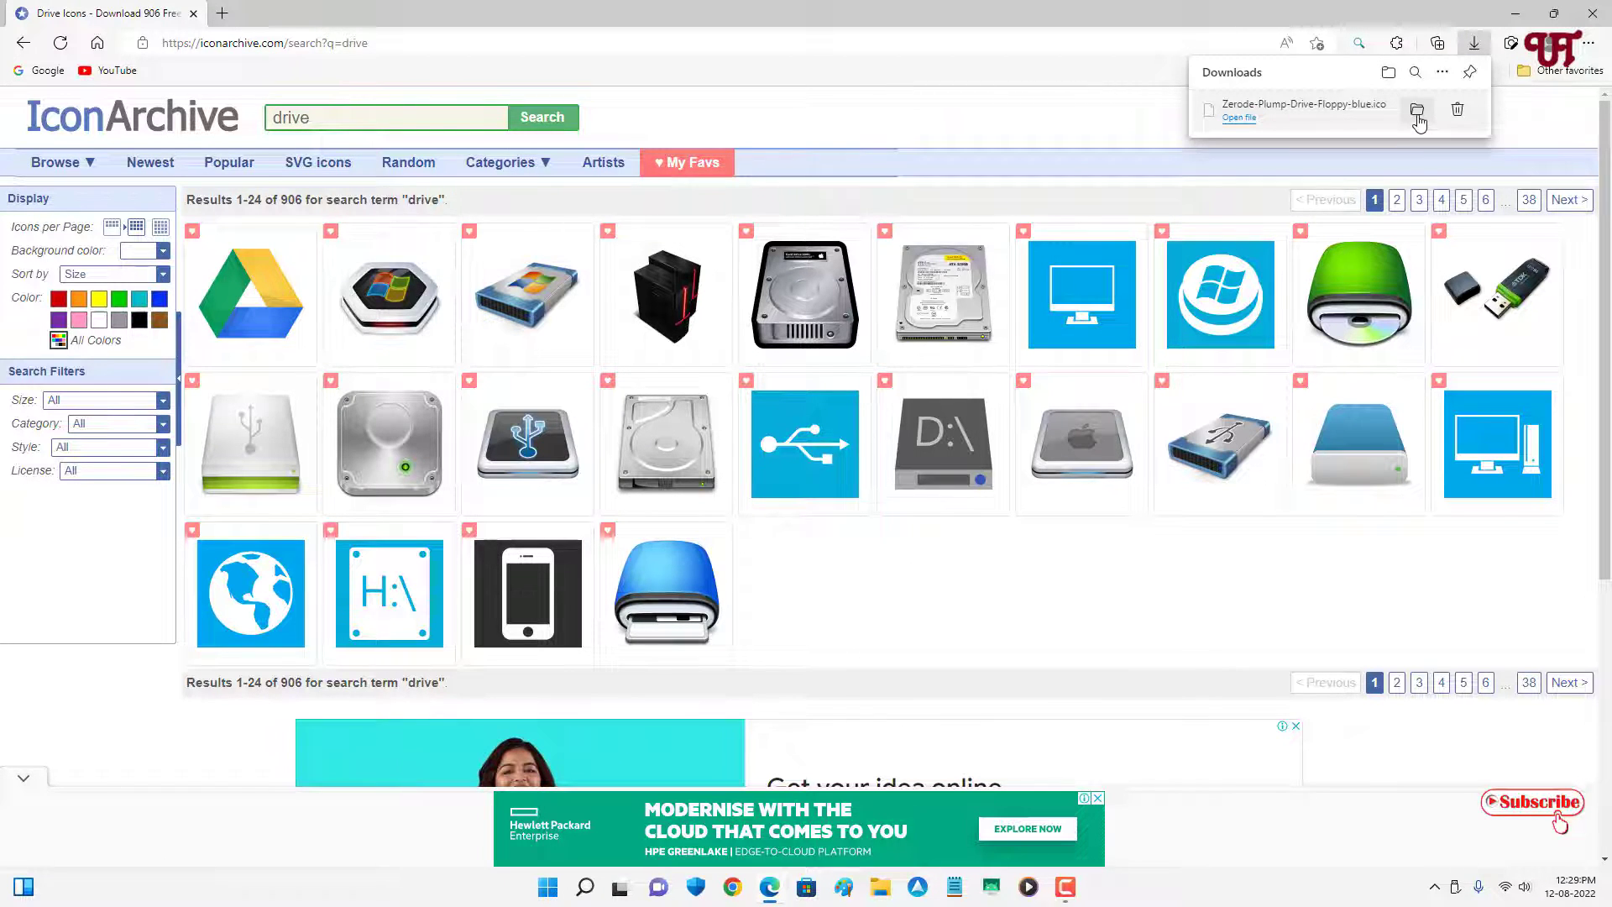
click(1417, 117)
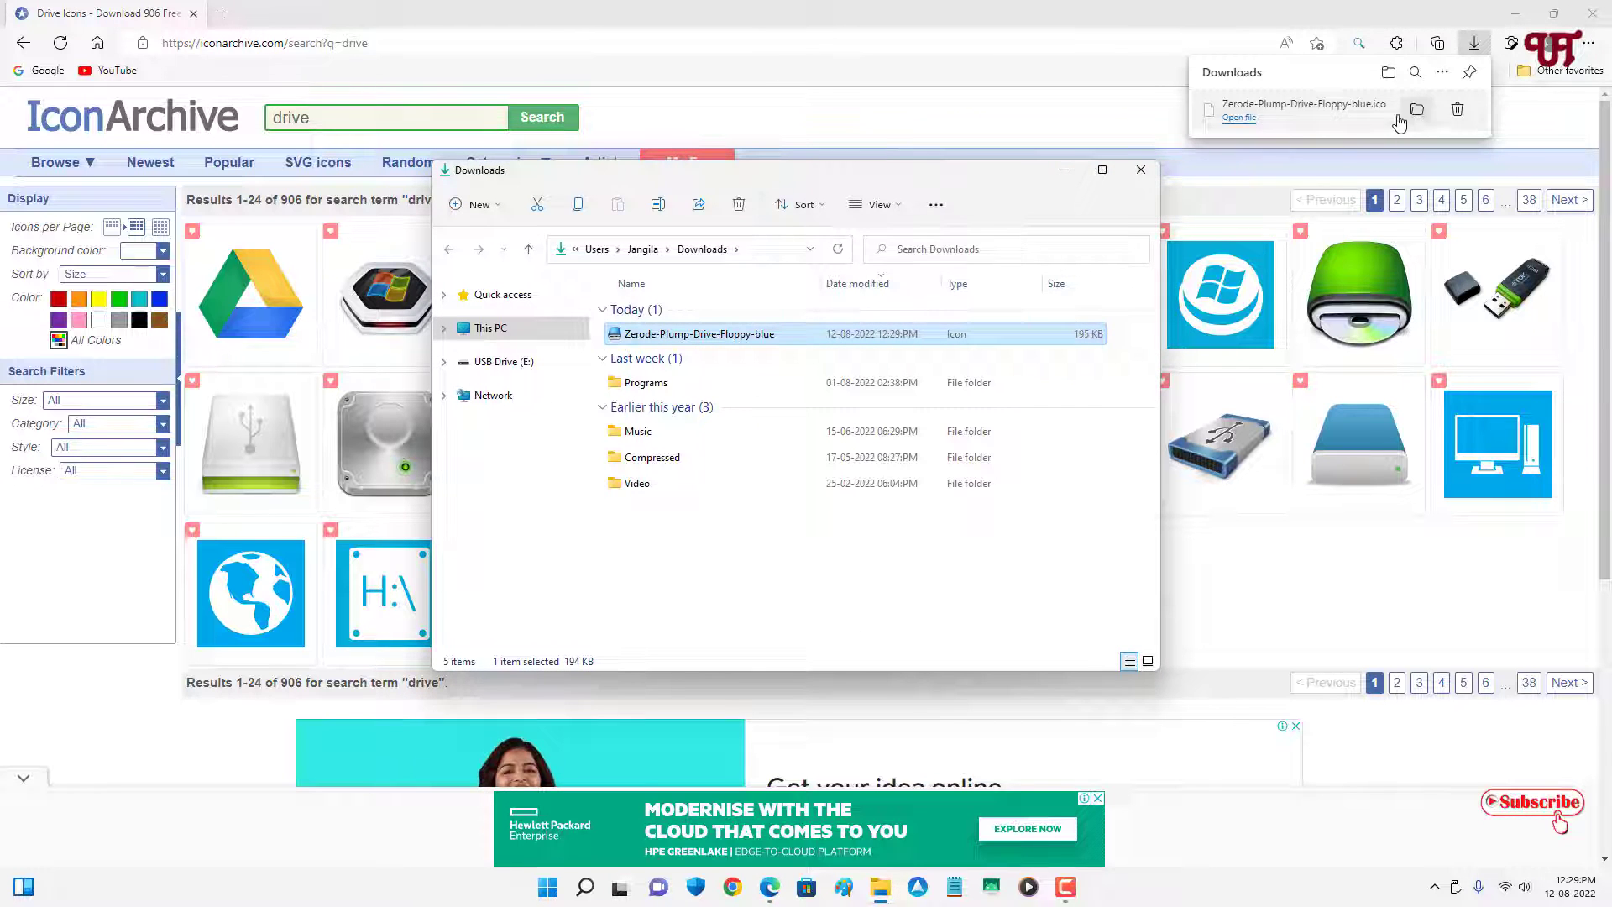
click(1594, 14)
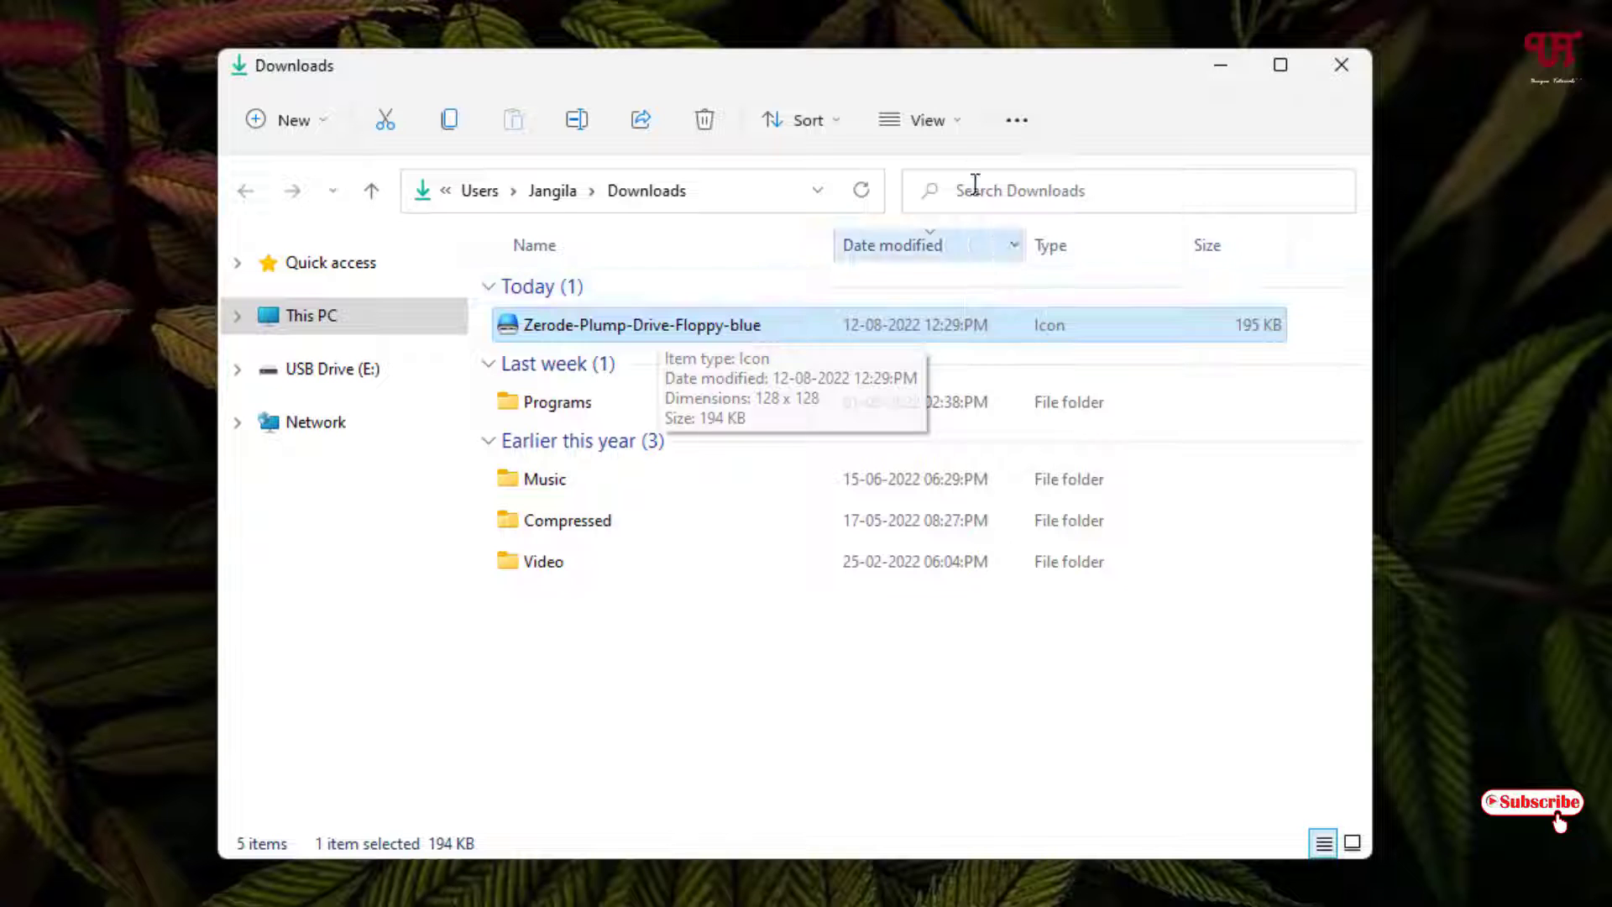
Step: Turn on the display of file name extensions for the files in the Downloads folder
click(956, 128)
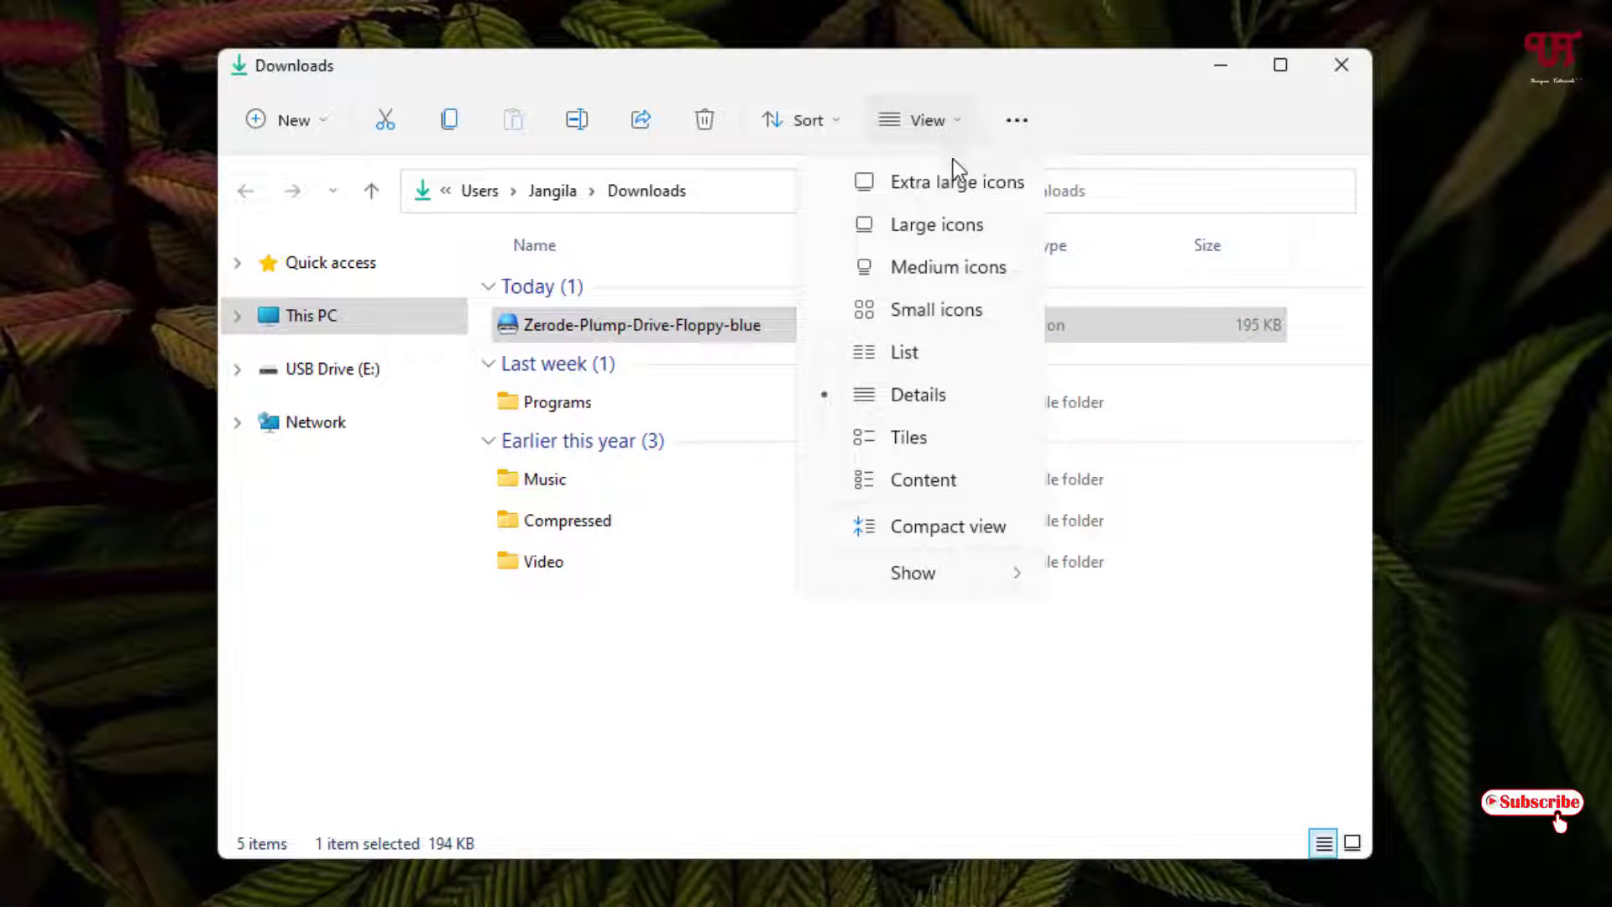
mouse_move(969, 571)
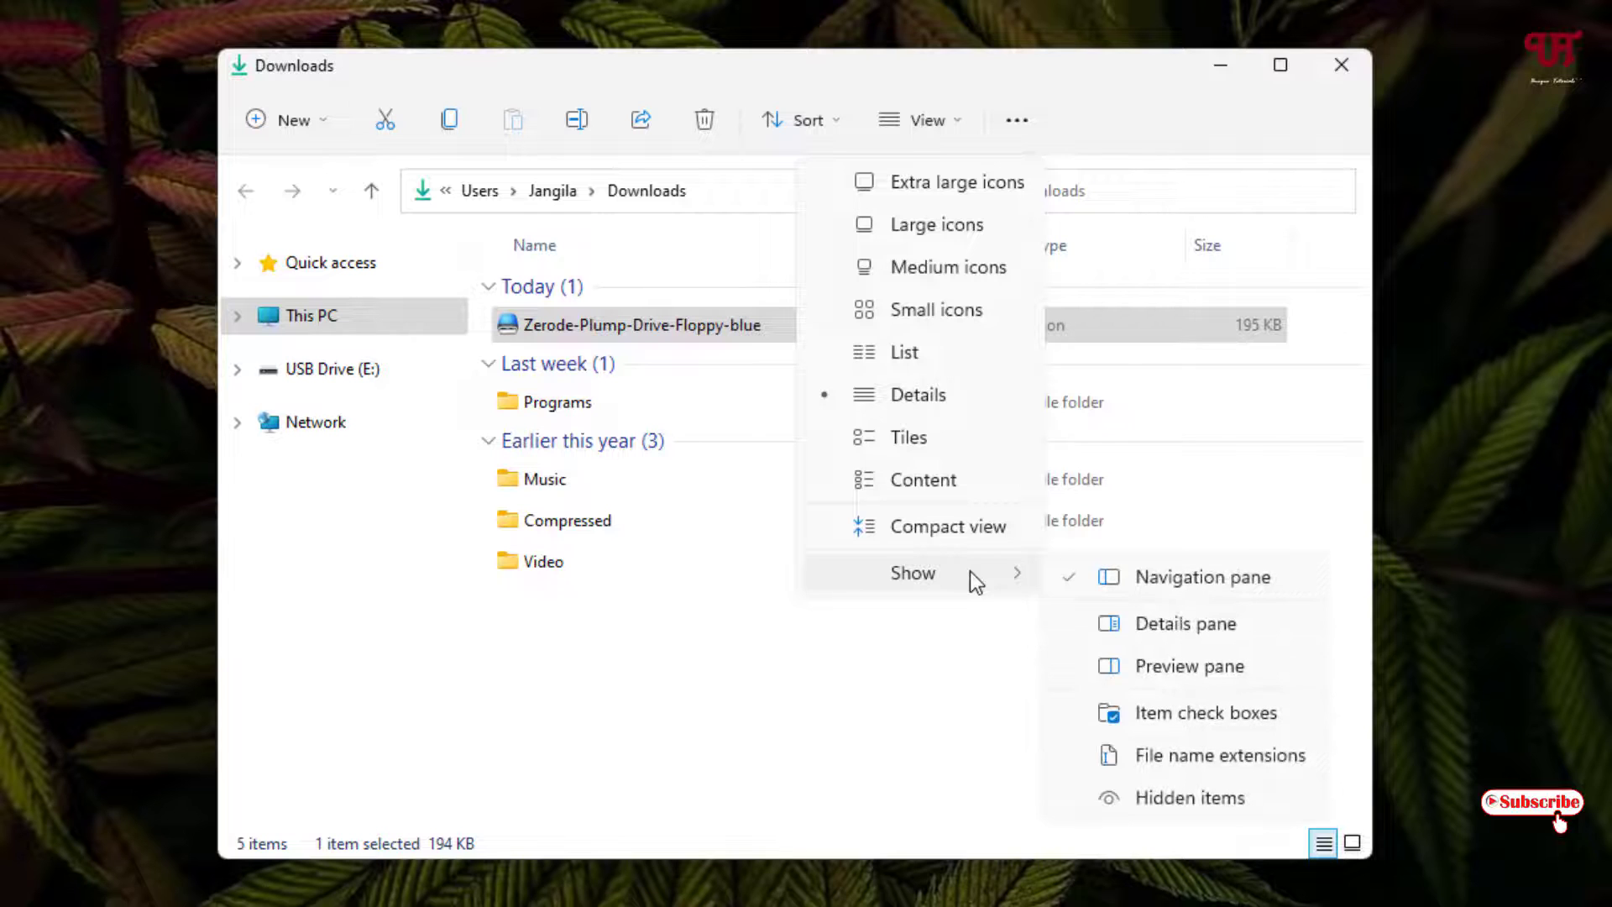
click(1122, 760)
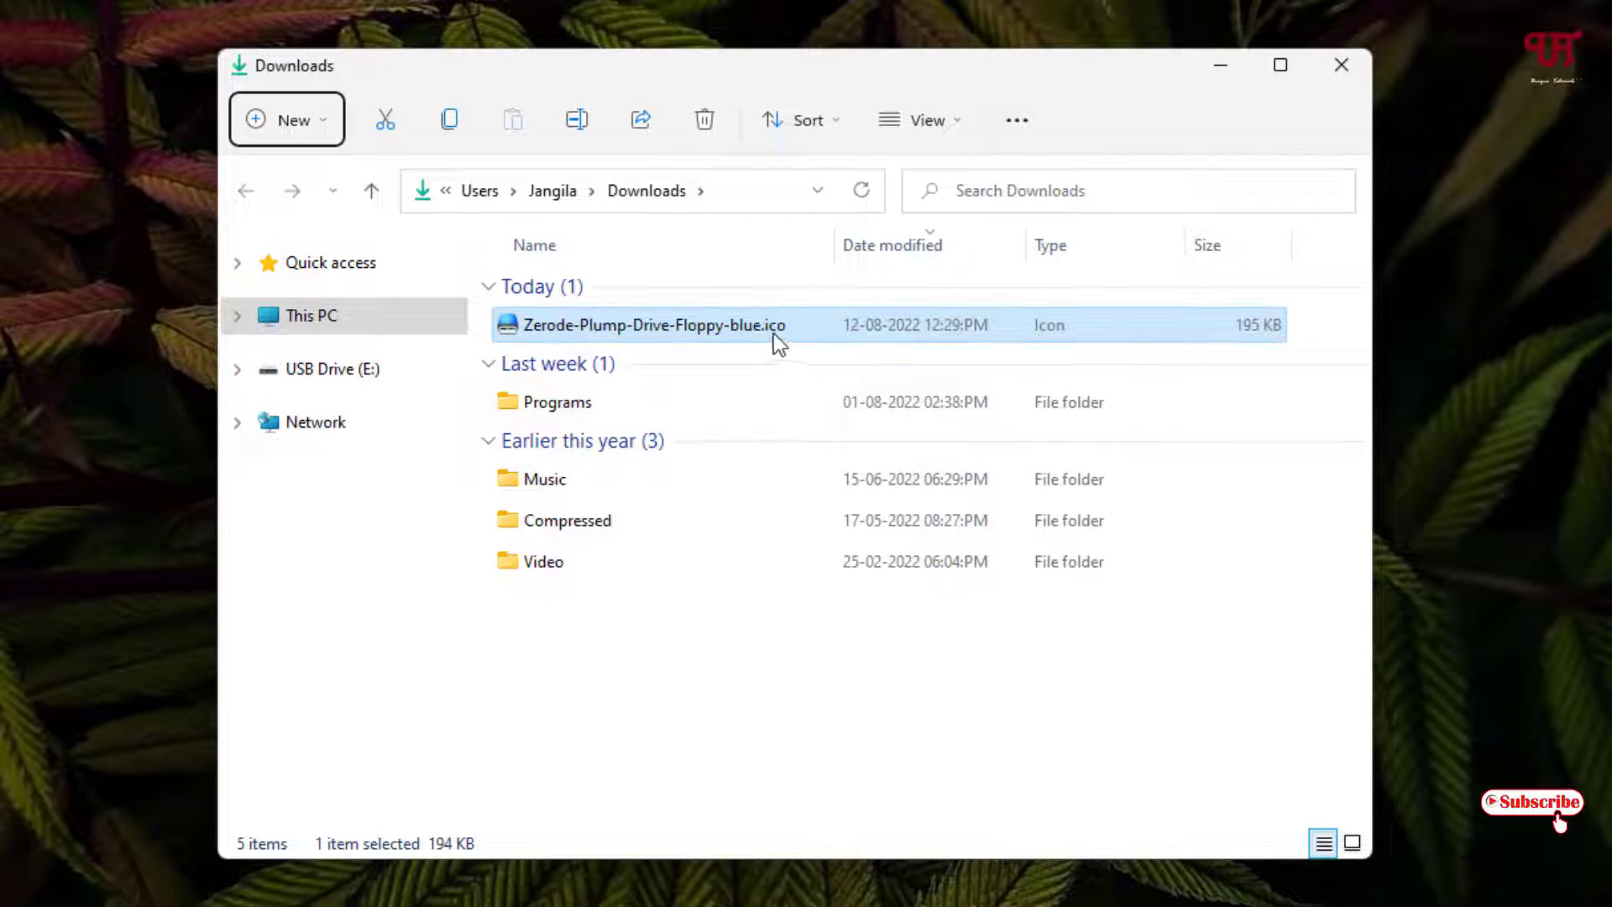
mouse_move(758, 329)
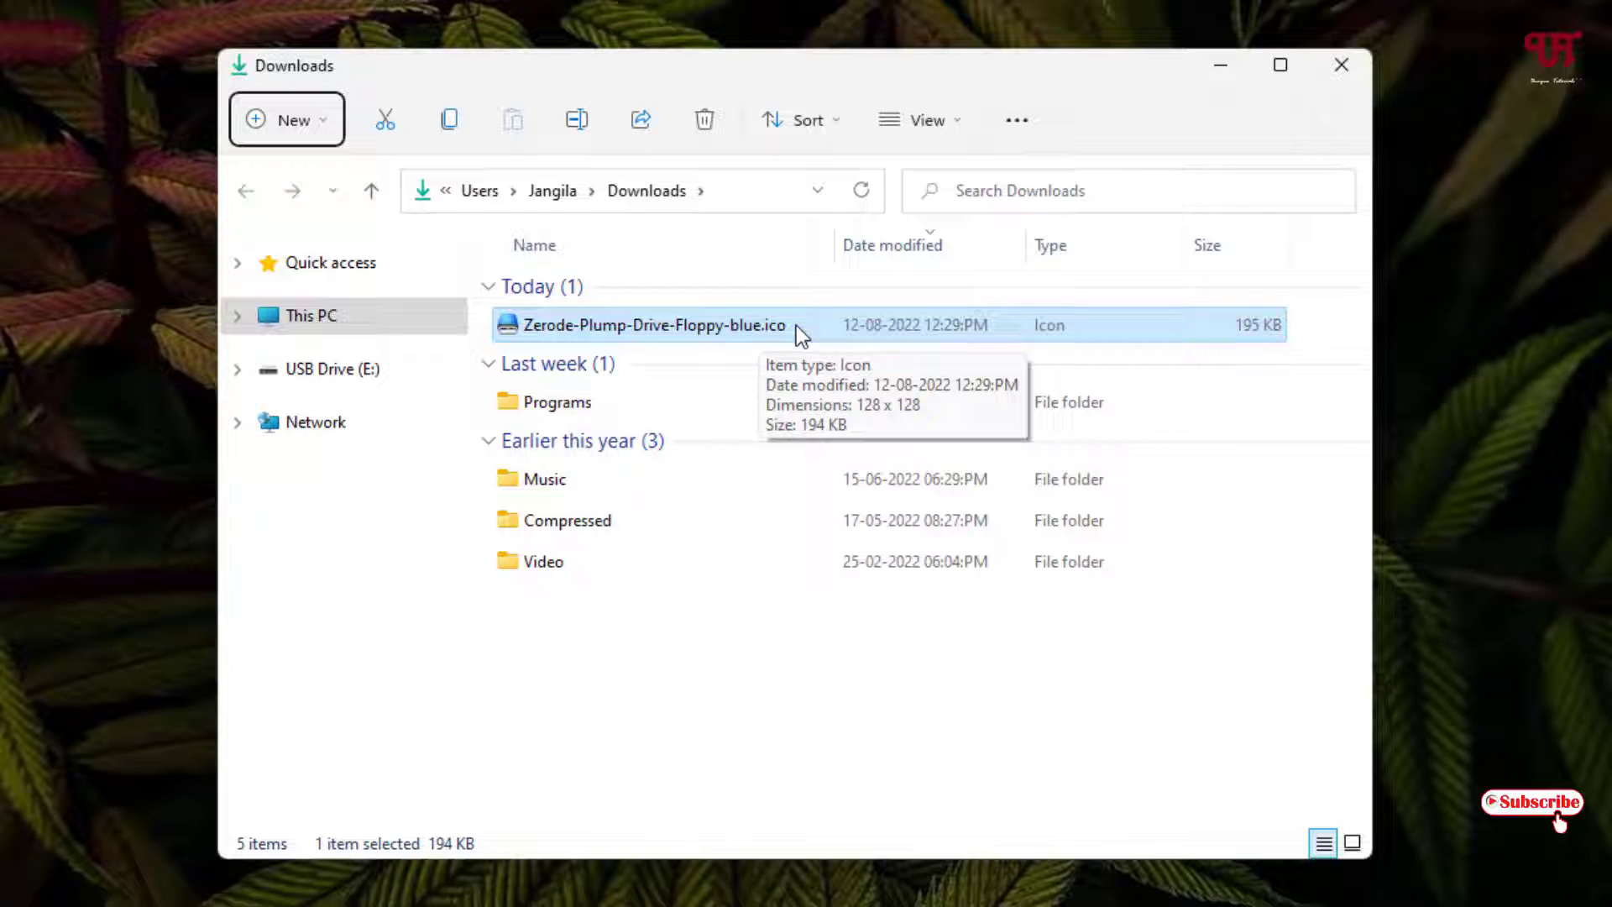
Step: Rename the downloaded icon file as Drive.ico, and minimise the Downloads window
right_click(753, 326)
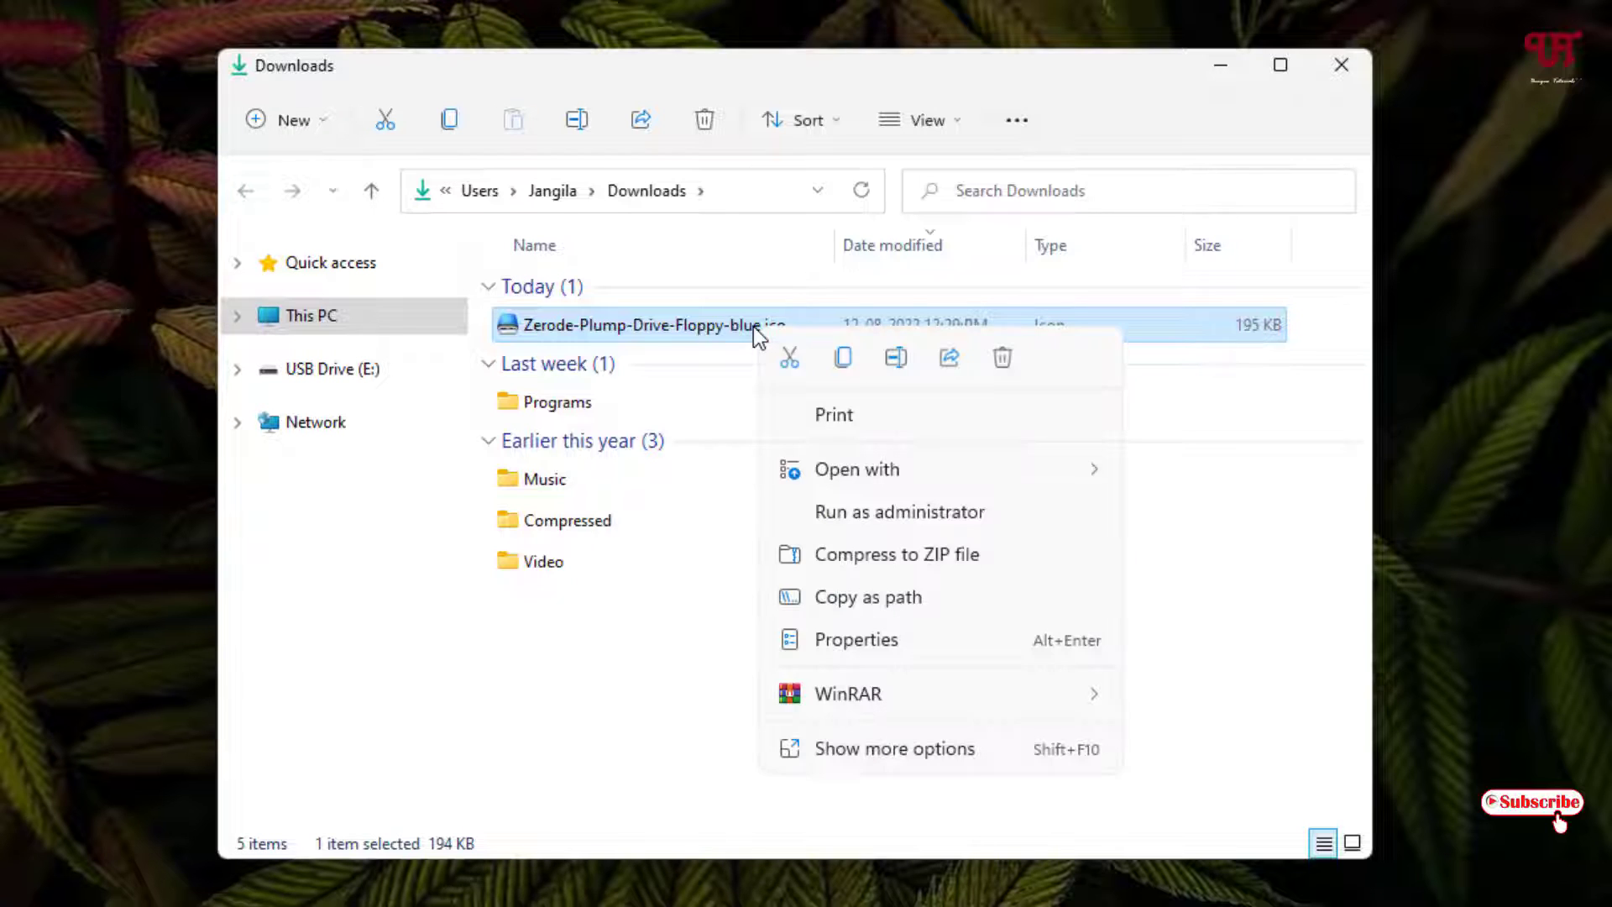
click(878, 759)
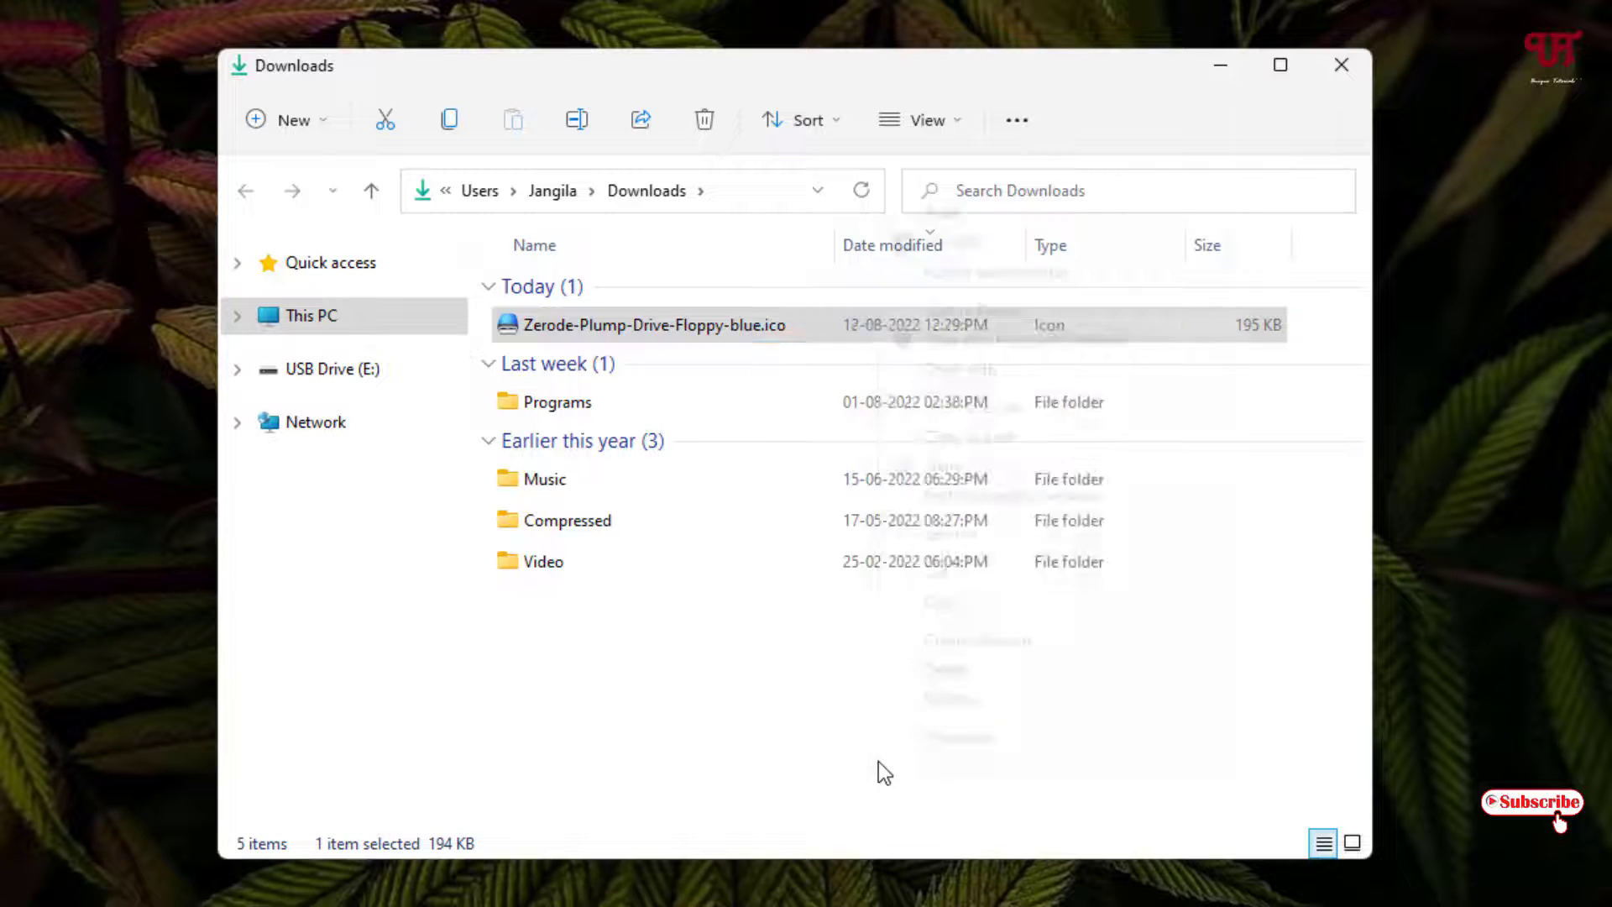
click(965, 698)
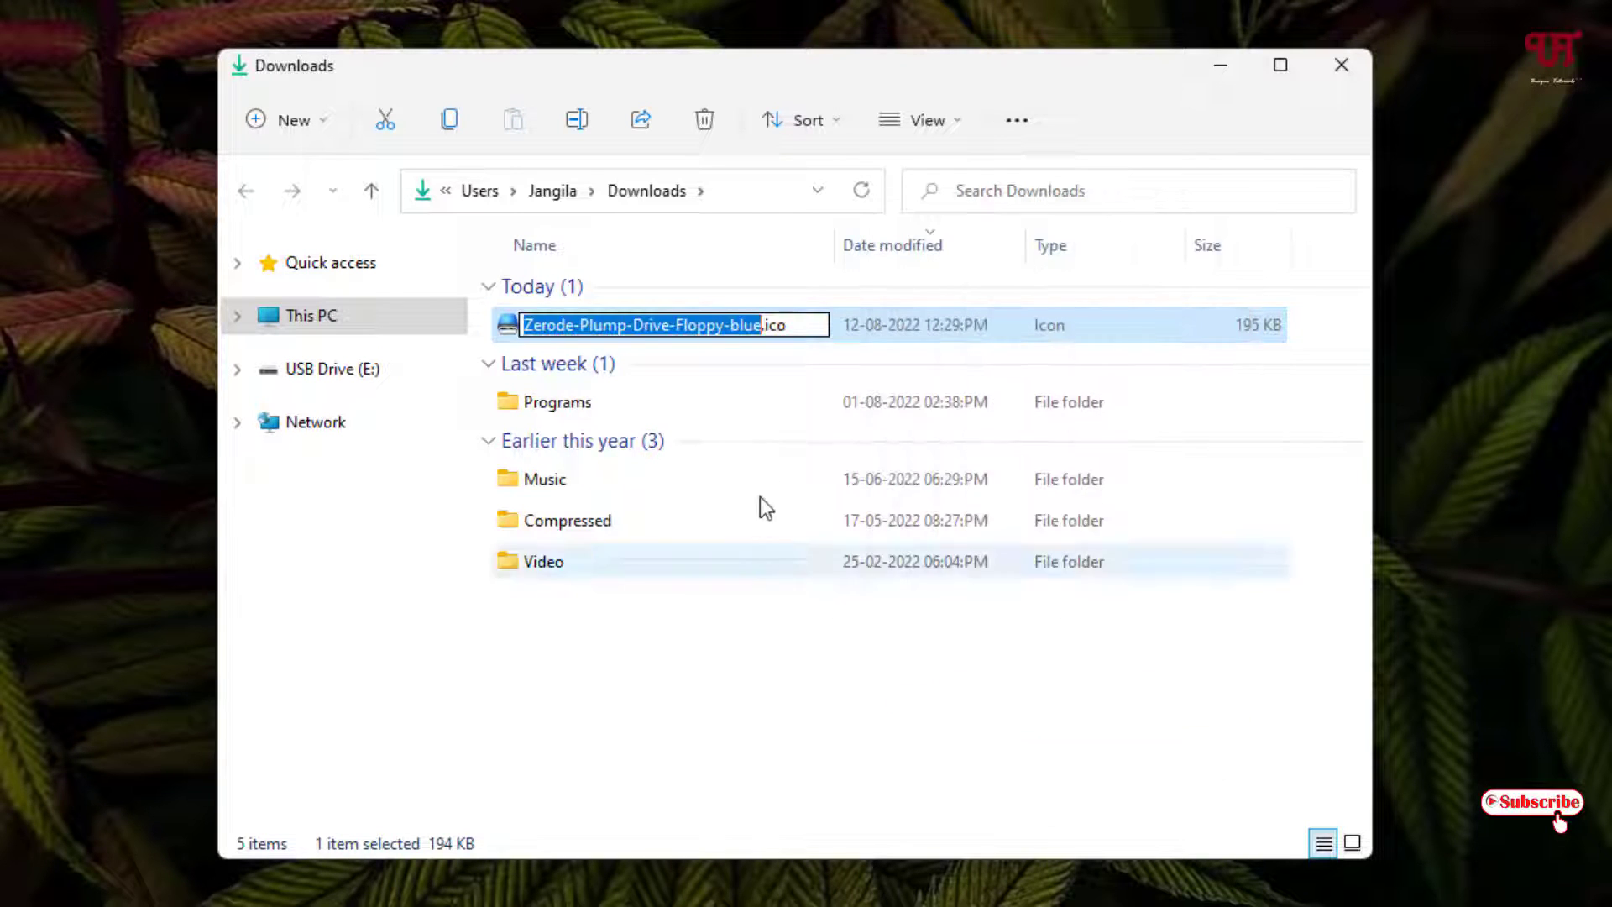
text(Drive)
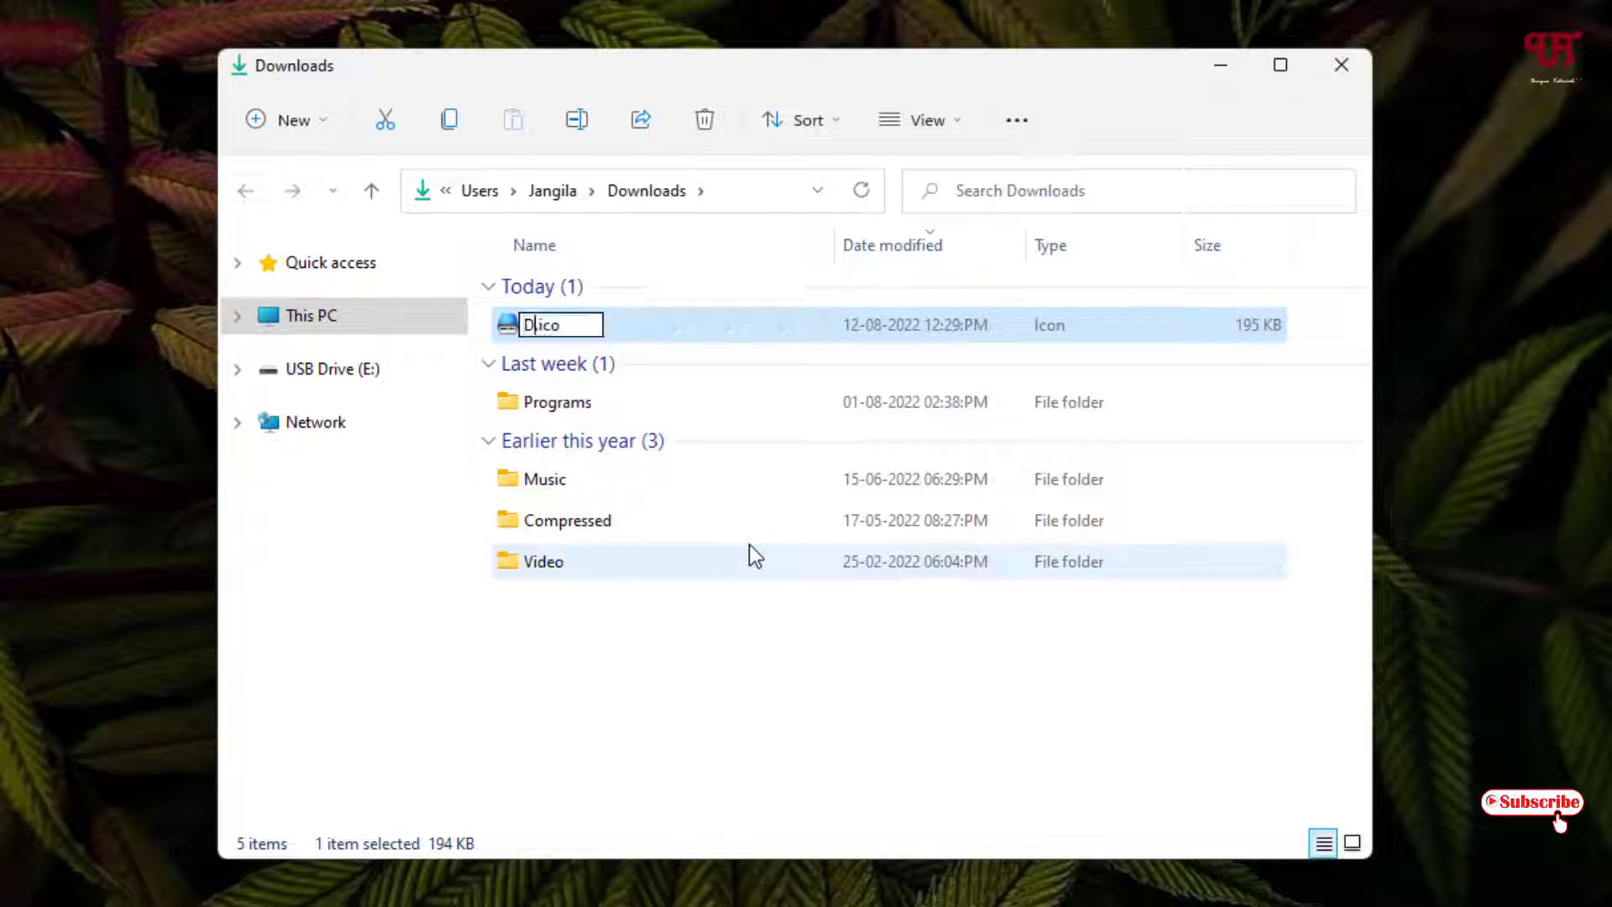
click(709, 677)
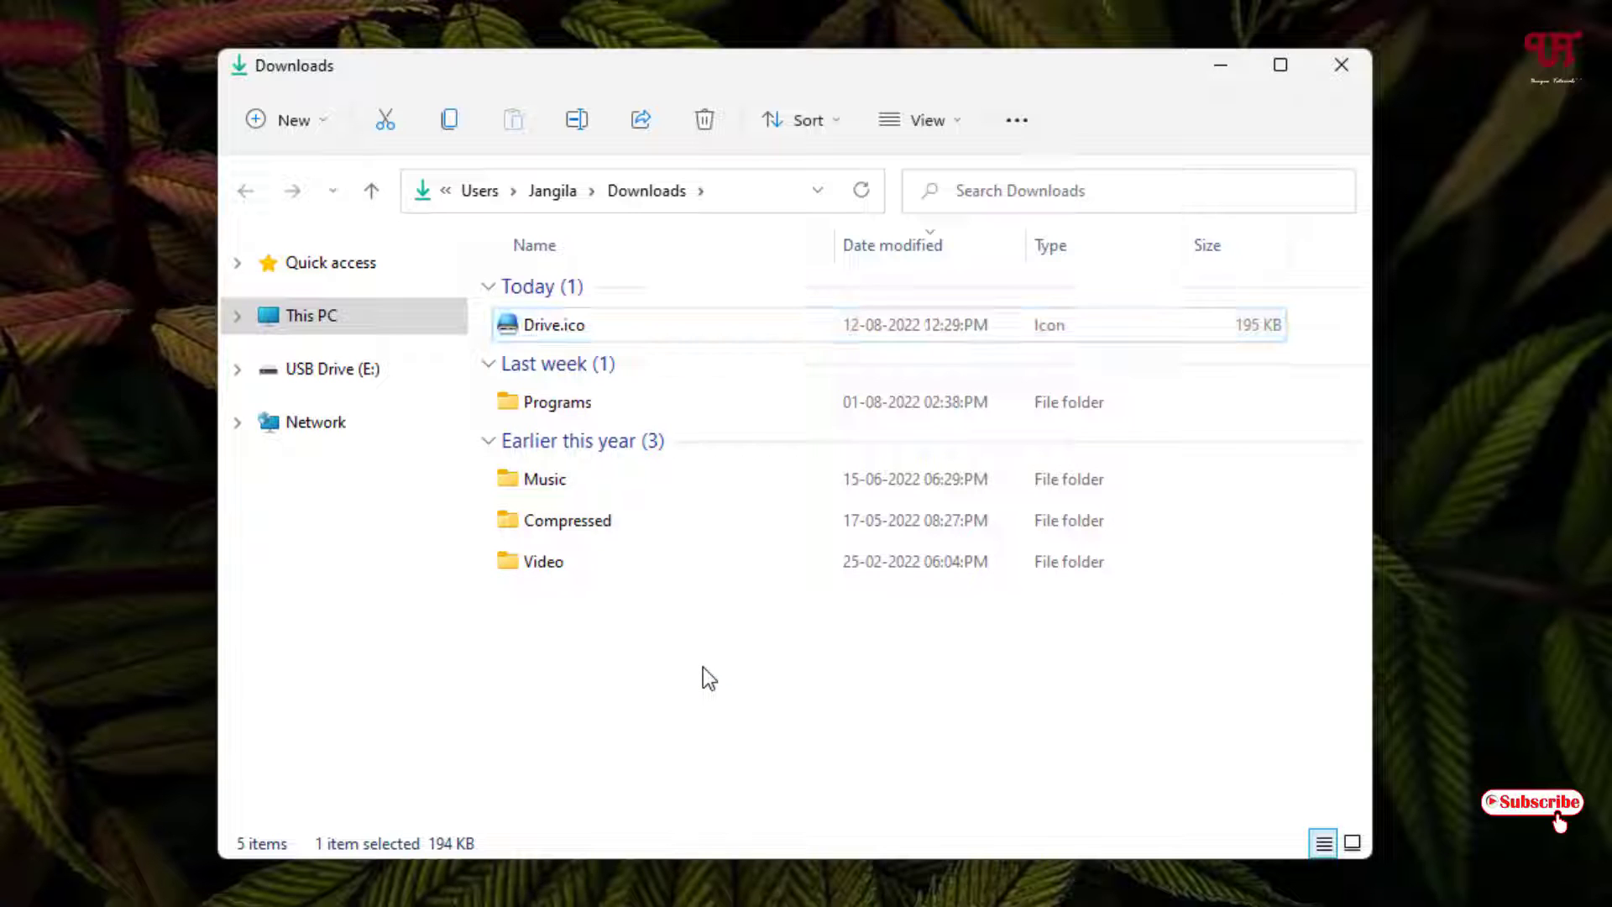
click(596, 332)
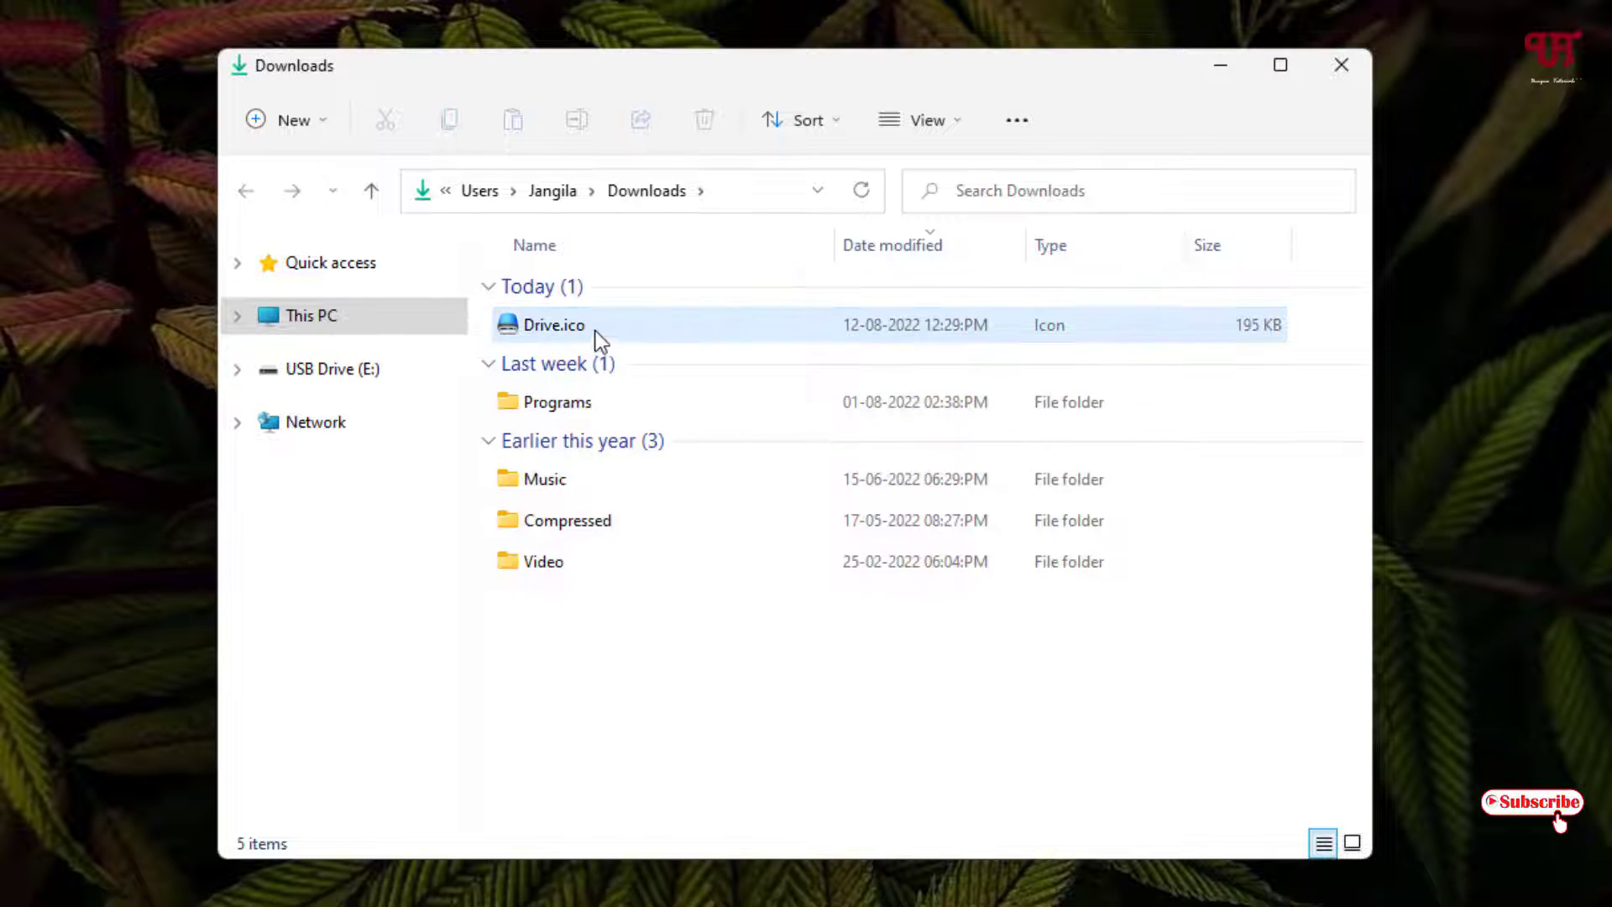
mouse_move(541, 322)
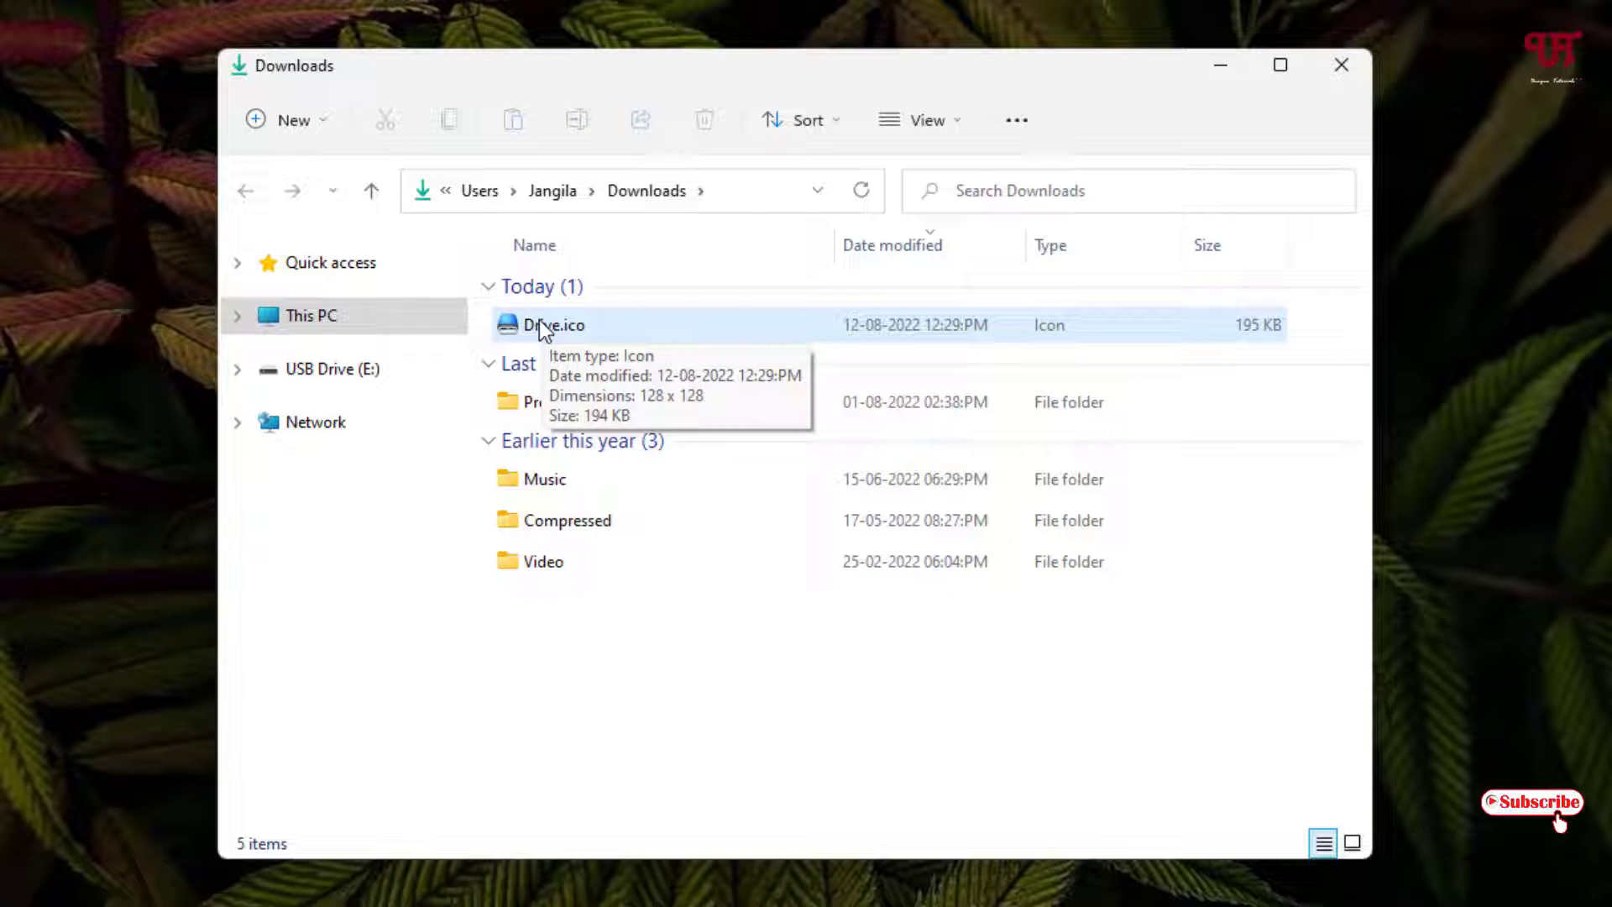
click(1223, 71)
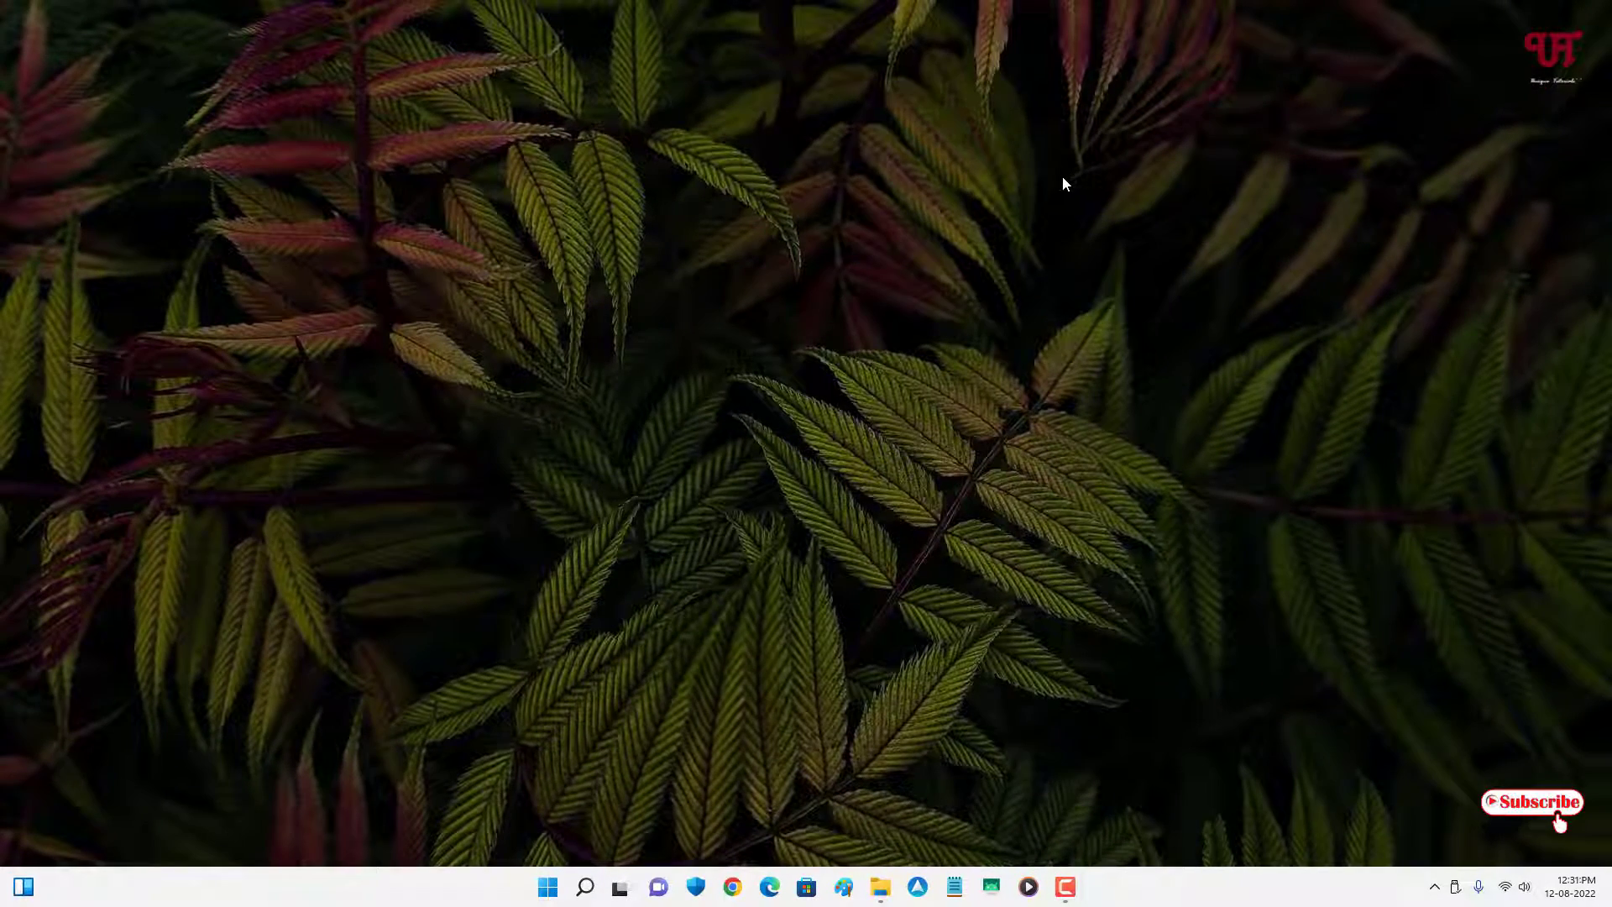
Step: Open a new File Explorer window and go into USB Drive (E:)
click(547, 886)
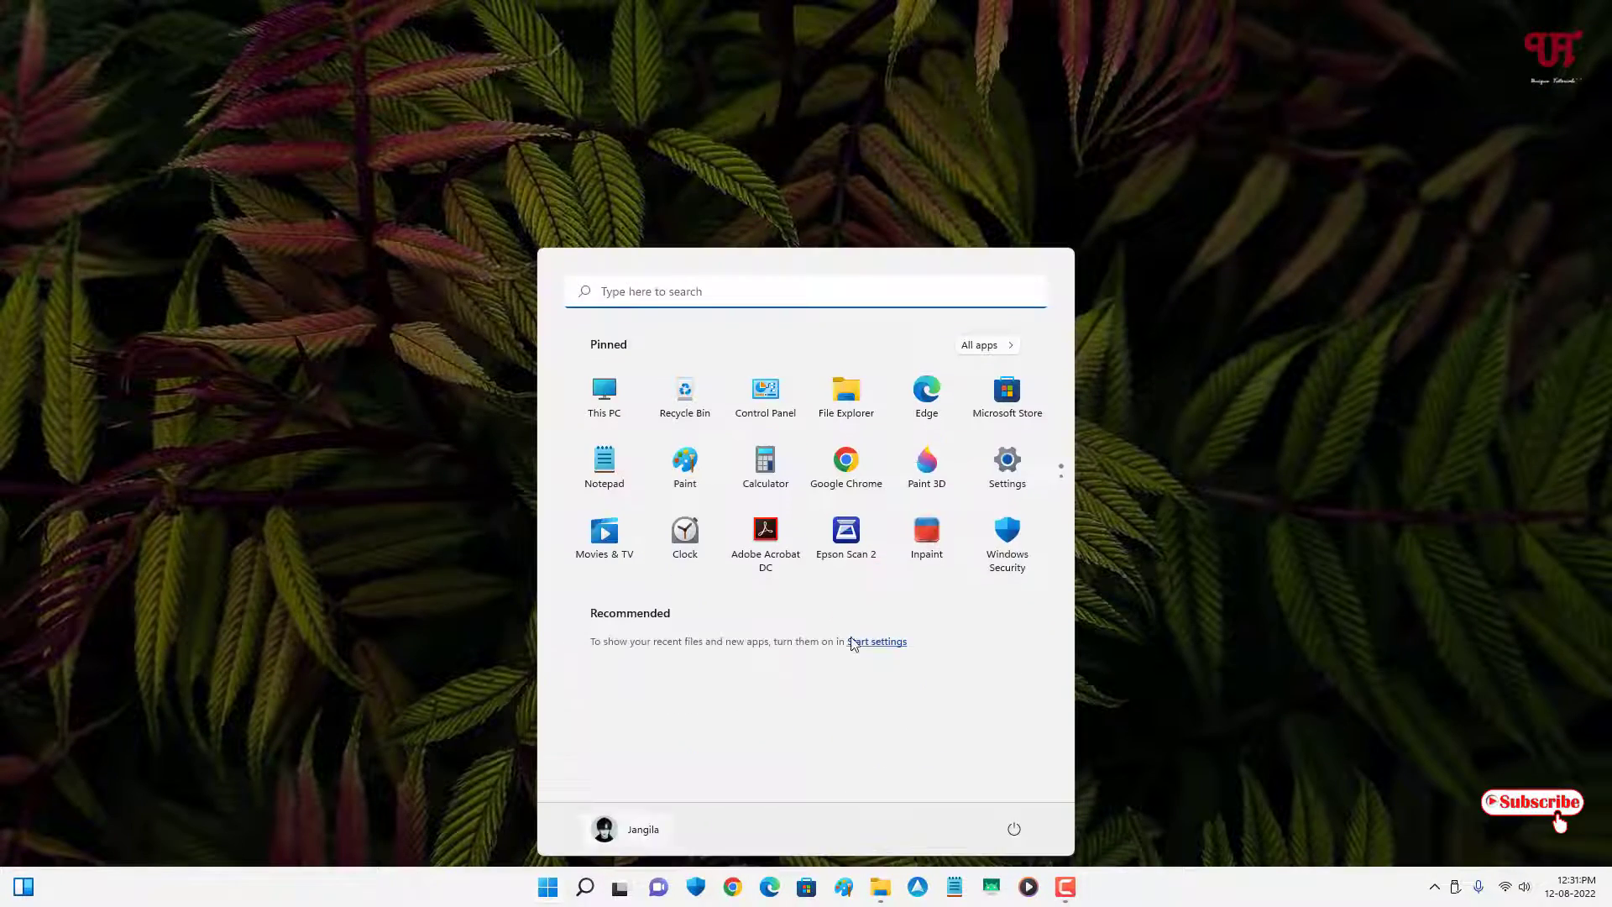
click(858, 405)
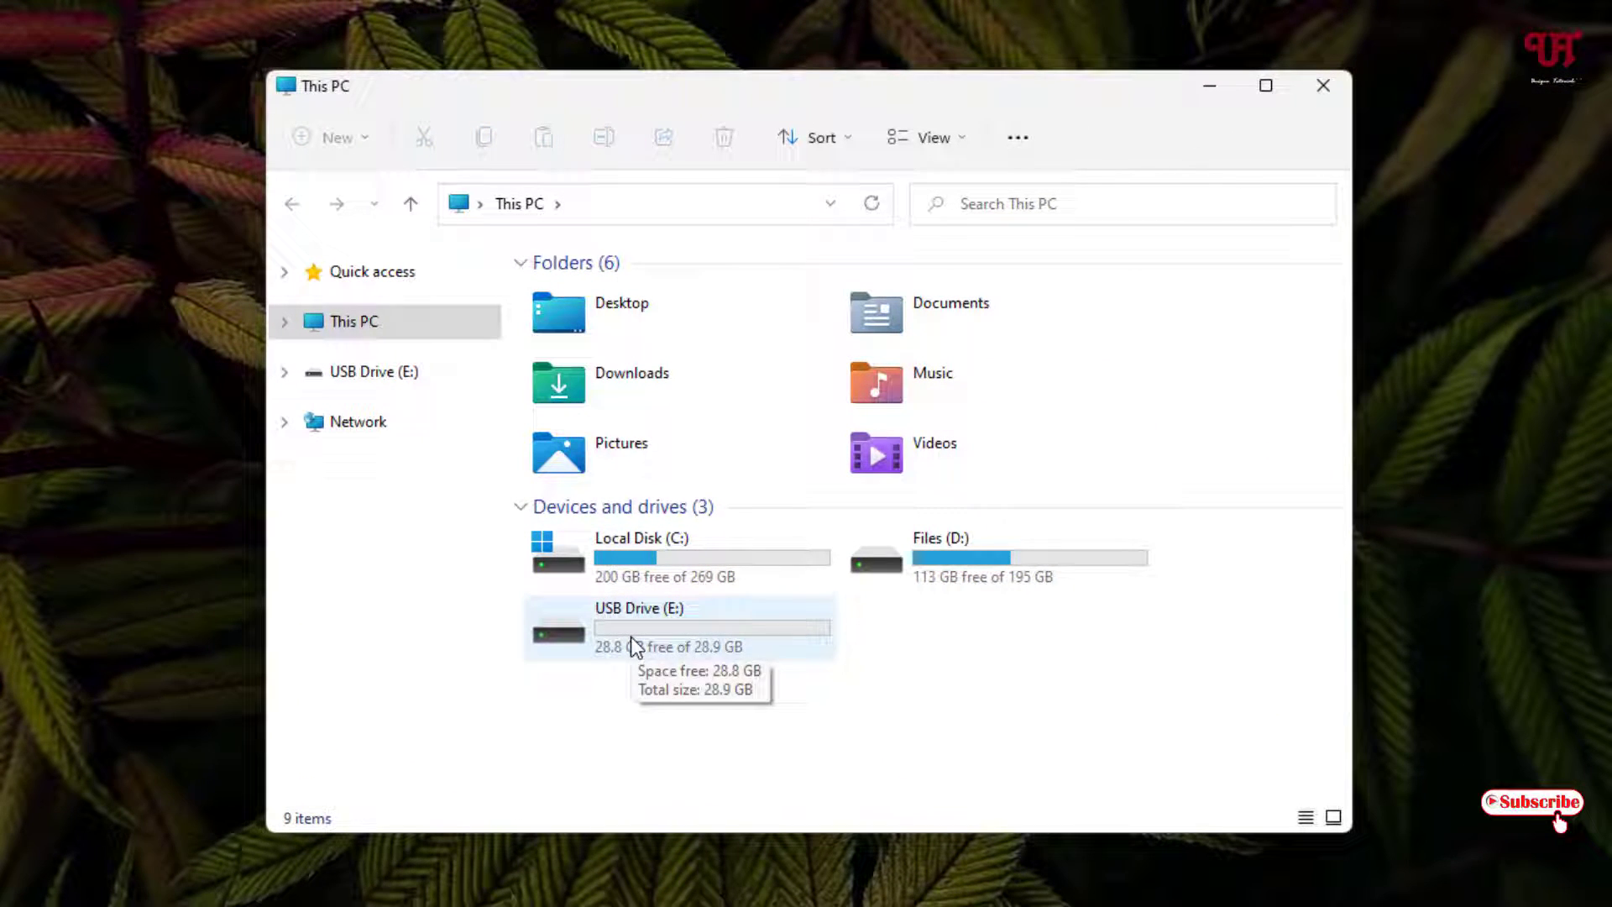
click(631, 638)
double_click(631, 645)
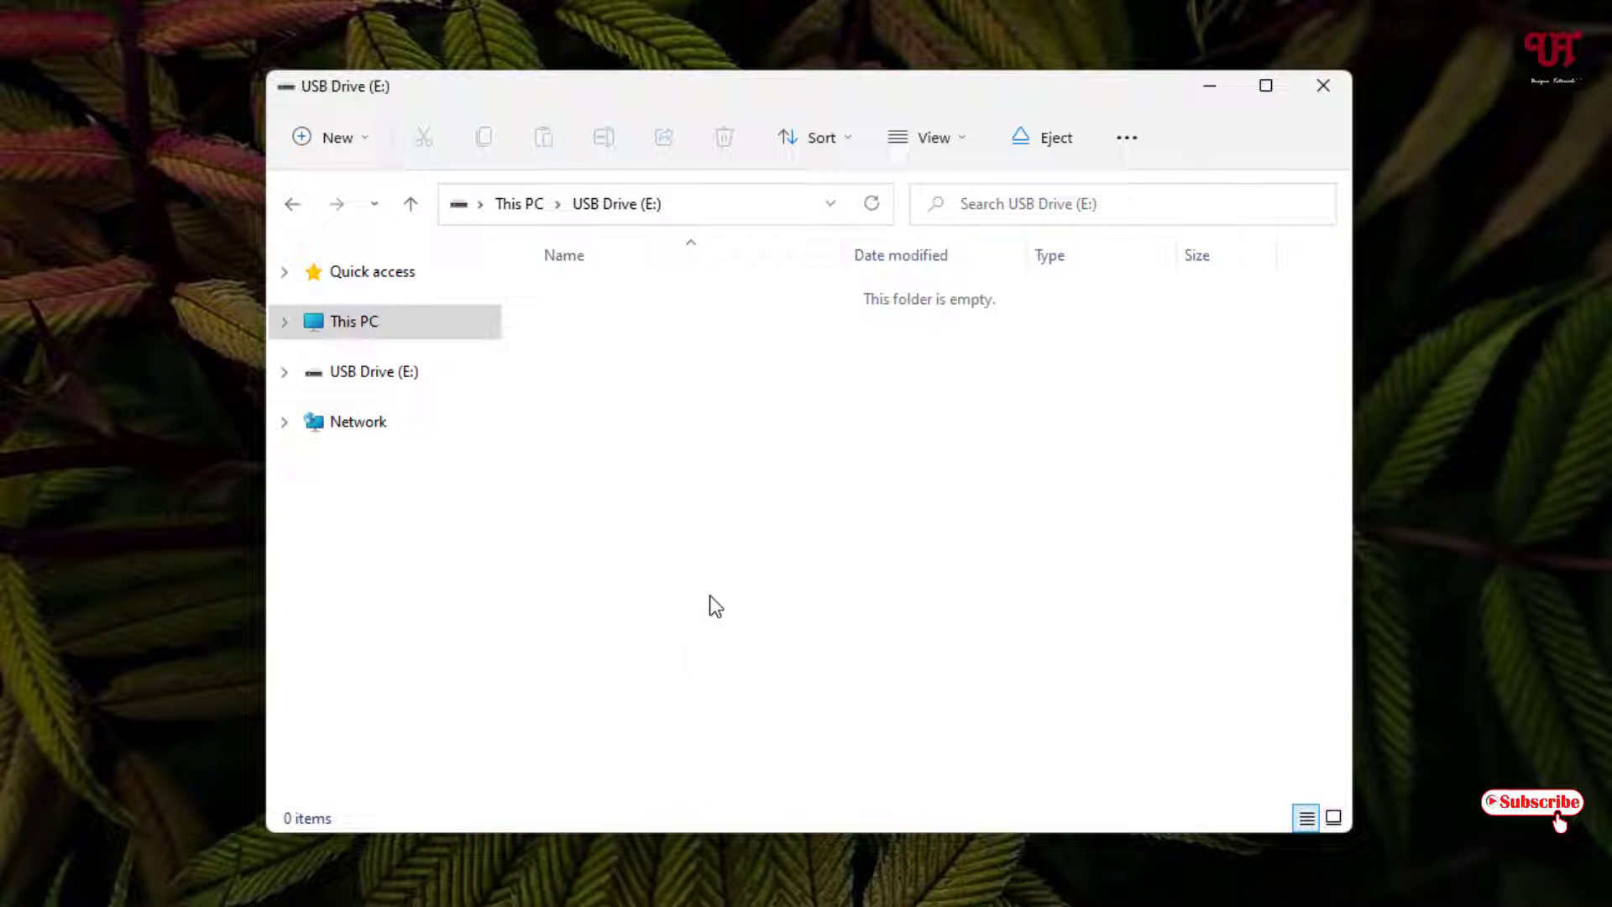
Step: Create a new text document on USB Drive (E:) and enter autorun as its base name
right_click(644, 390)
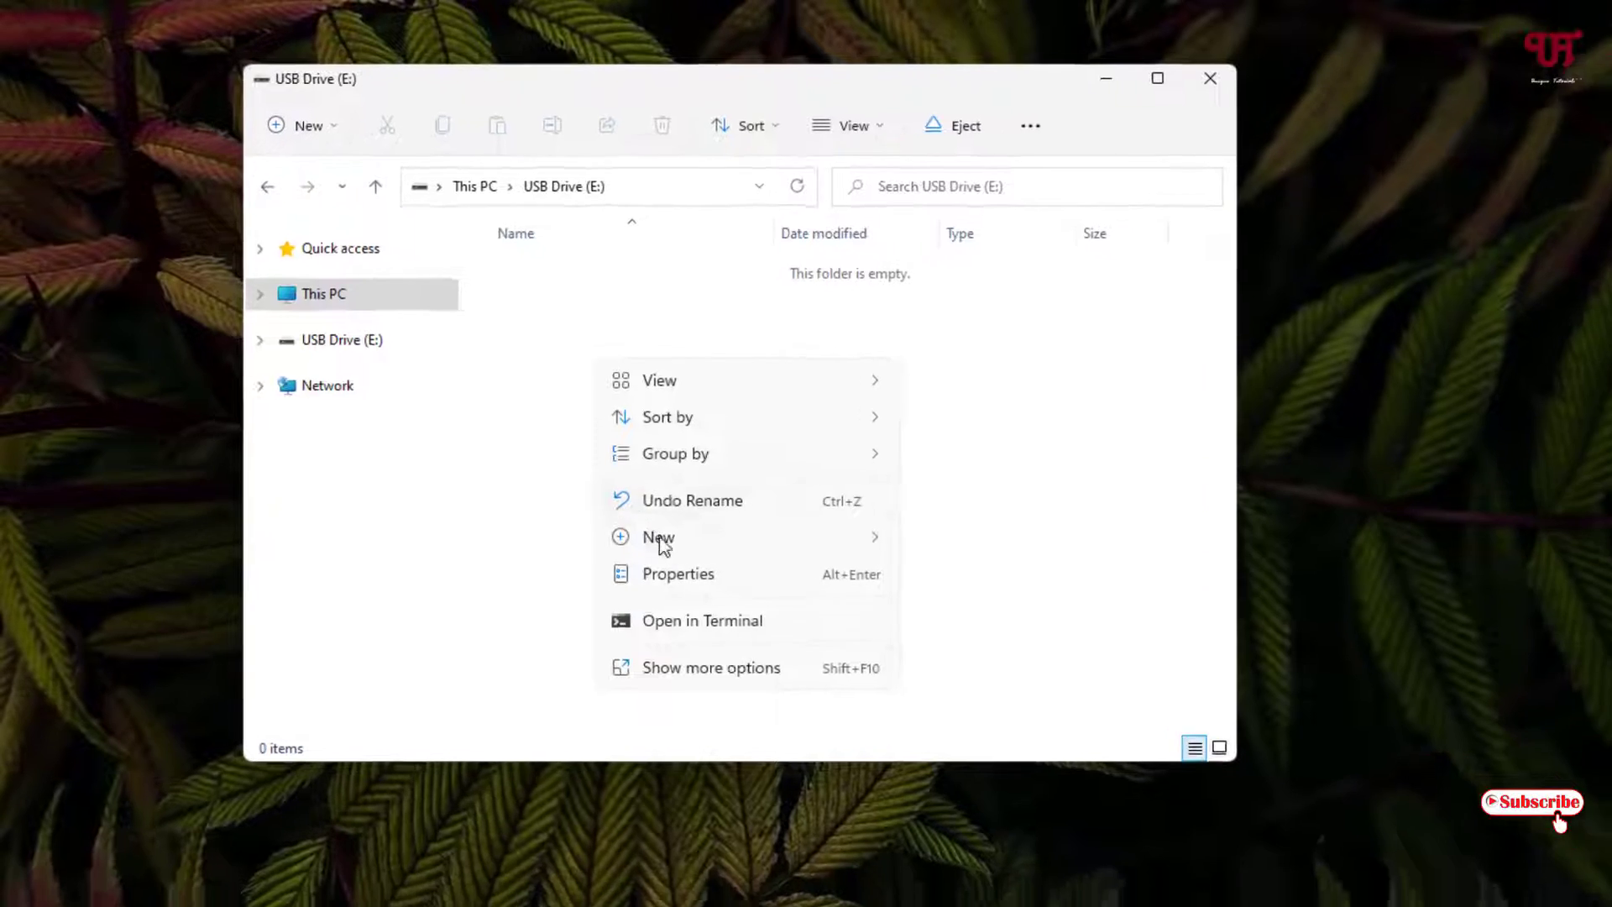
mouse_move(663, 544)
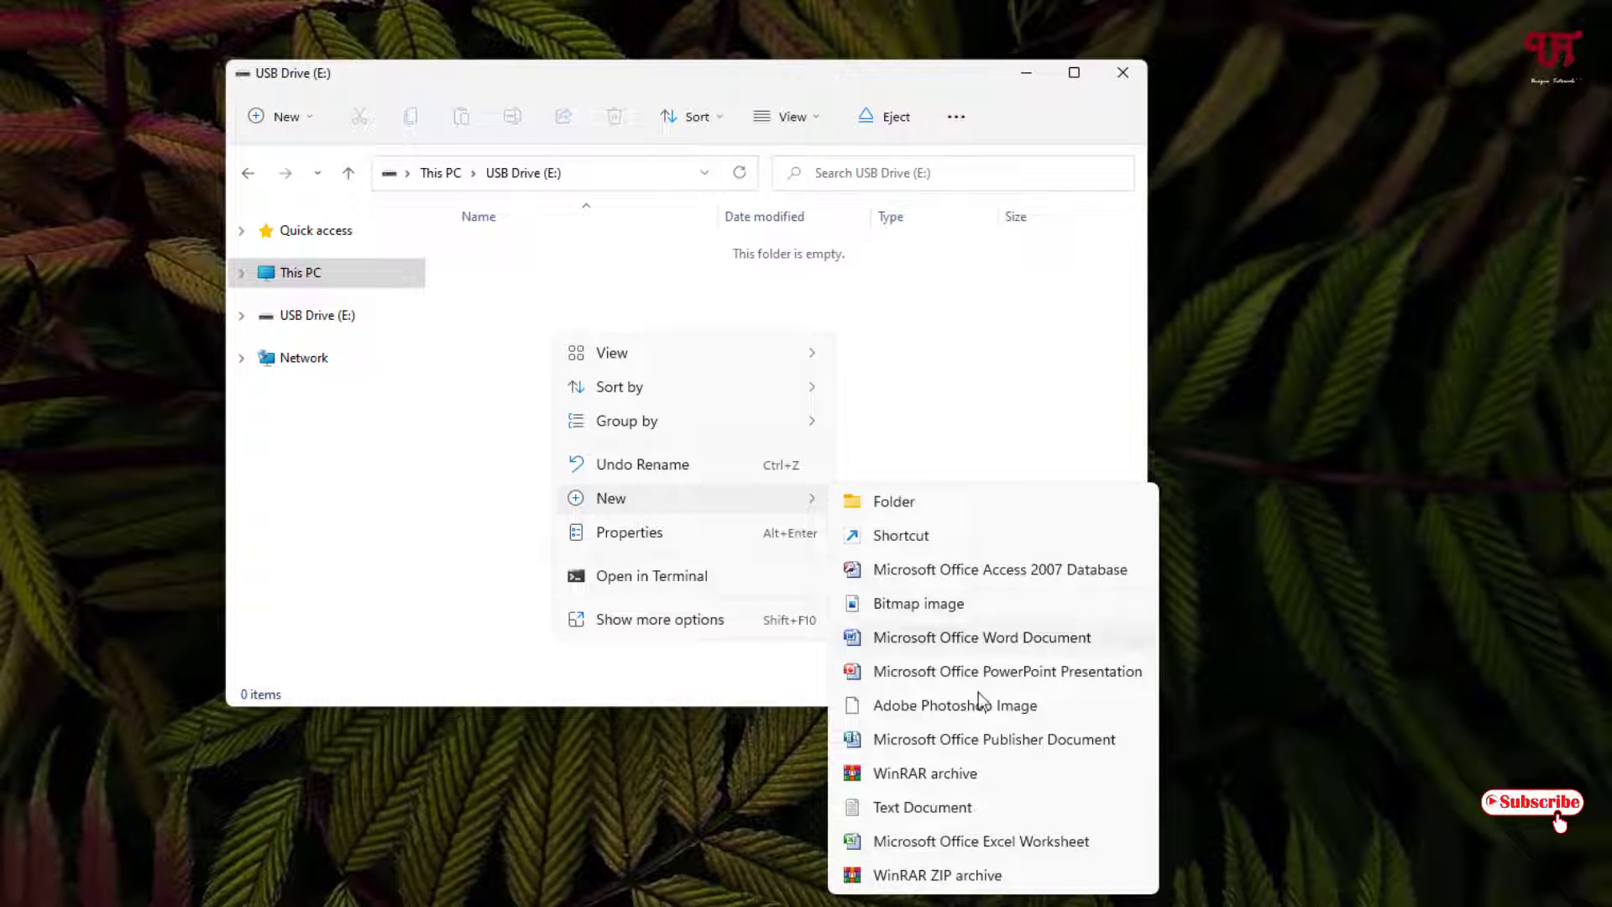
click(959, 810)
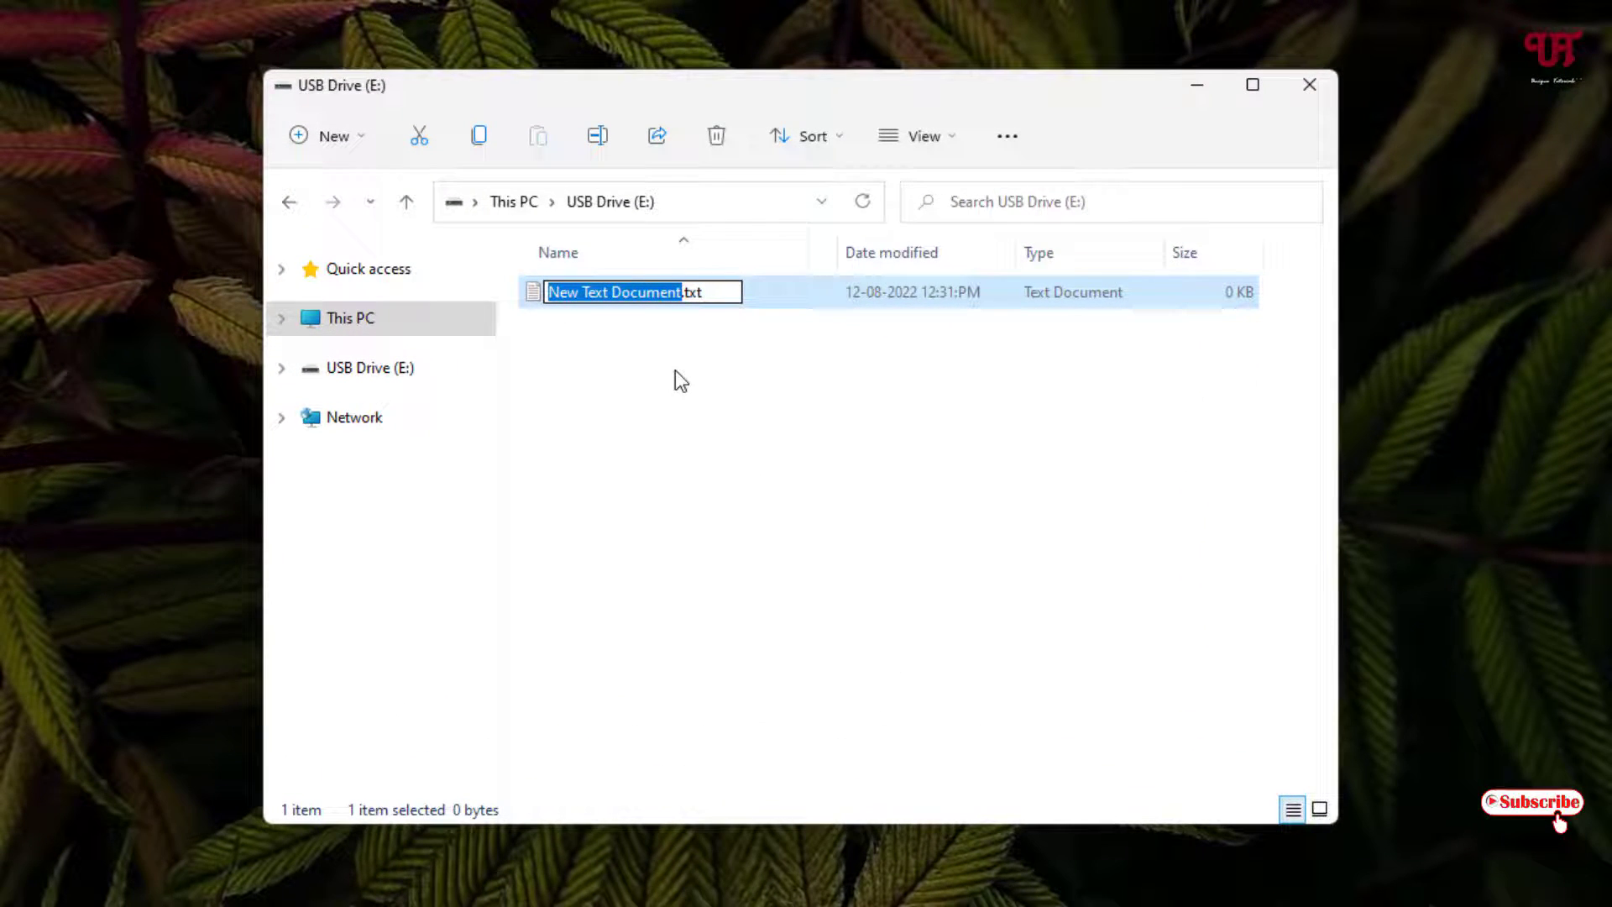
text(auto)
text(run)
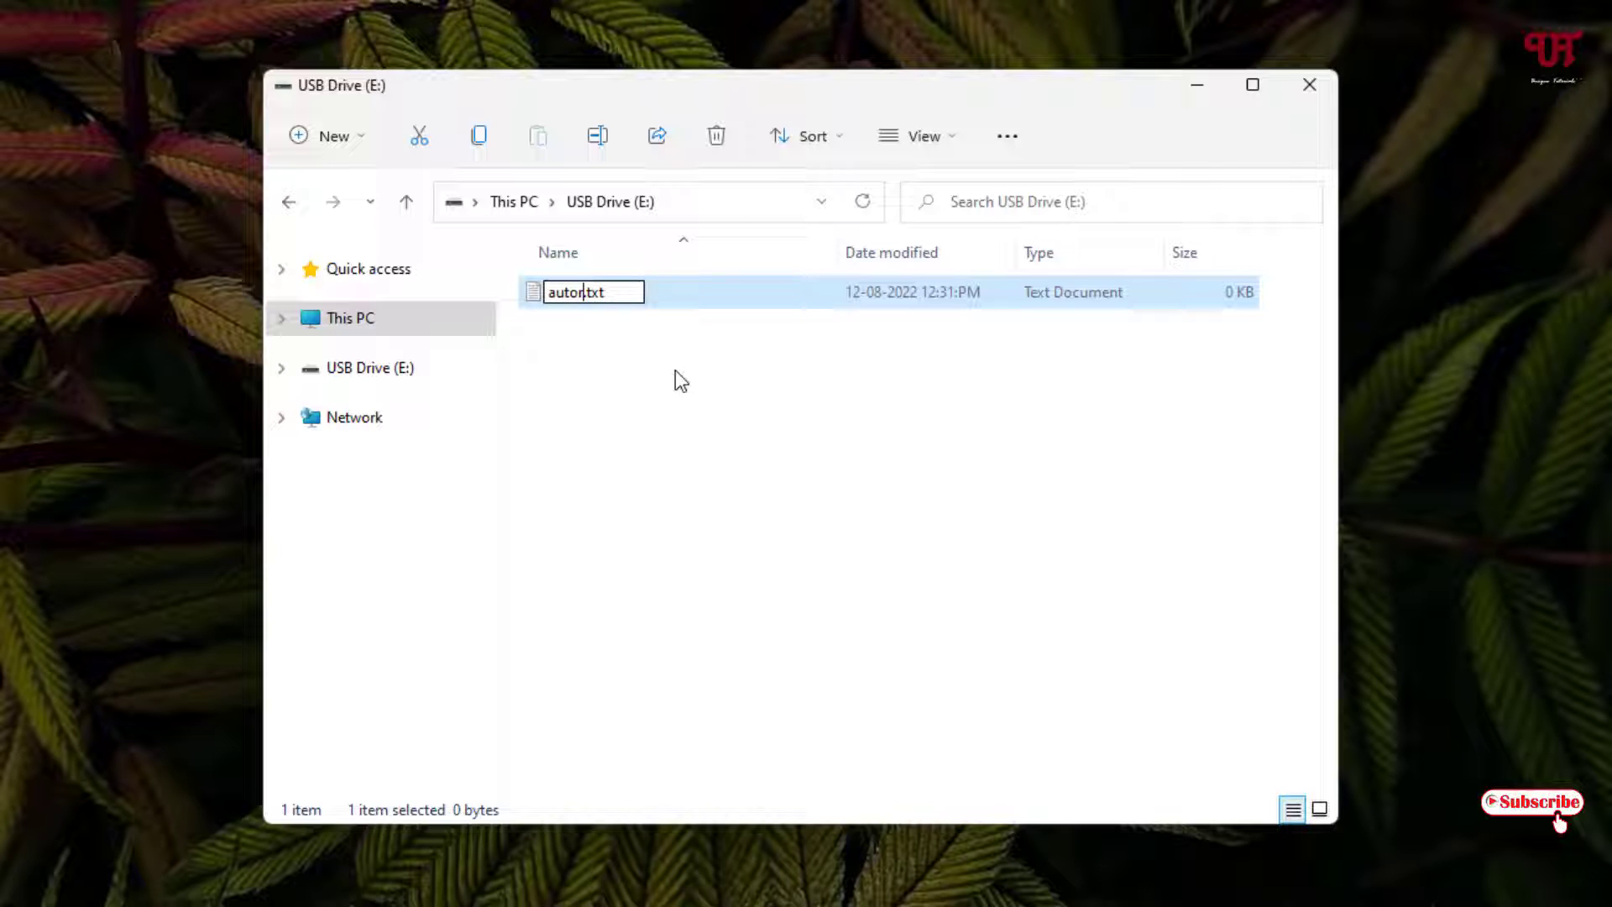
click(630, 292)
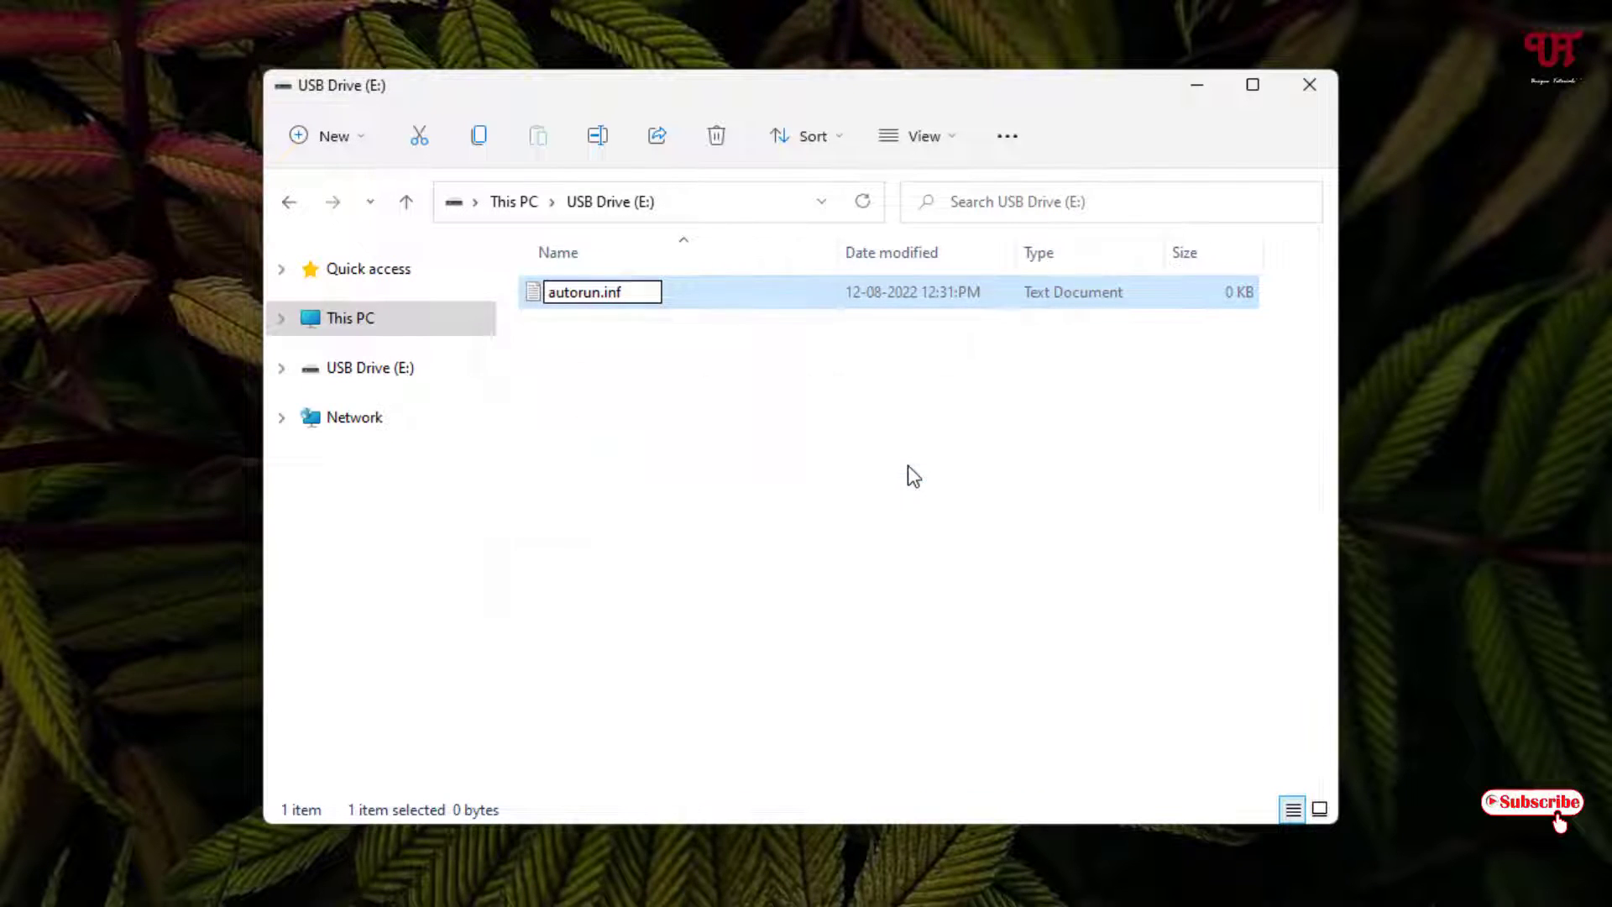
Step: Open the autorun.inf file on USB Drive (E:) with Notepad for editing
right_click(604, 301)
mouse_move(704, 428)
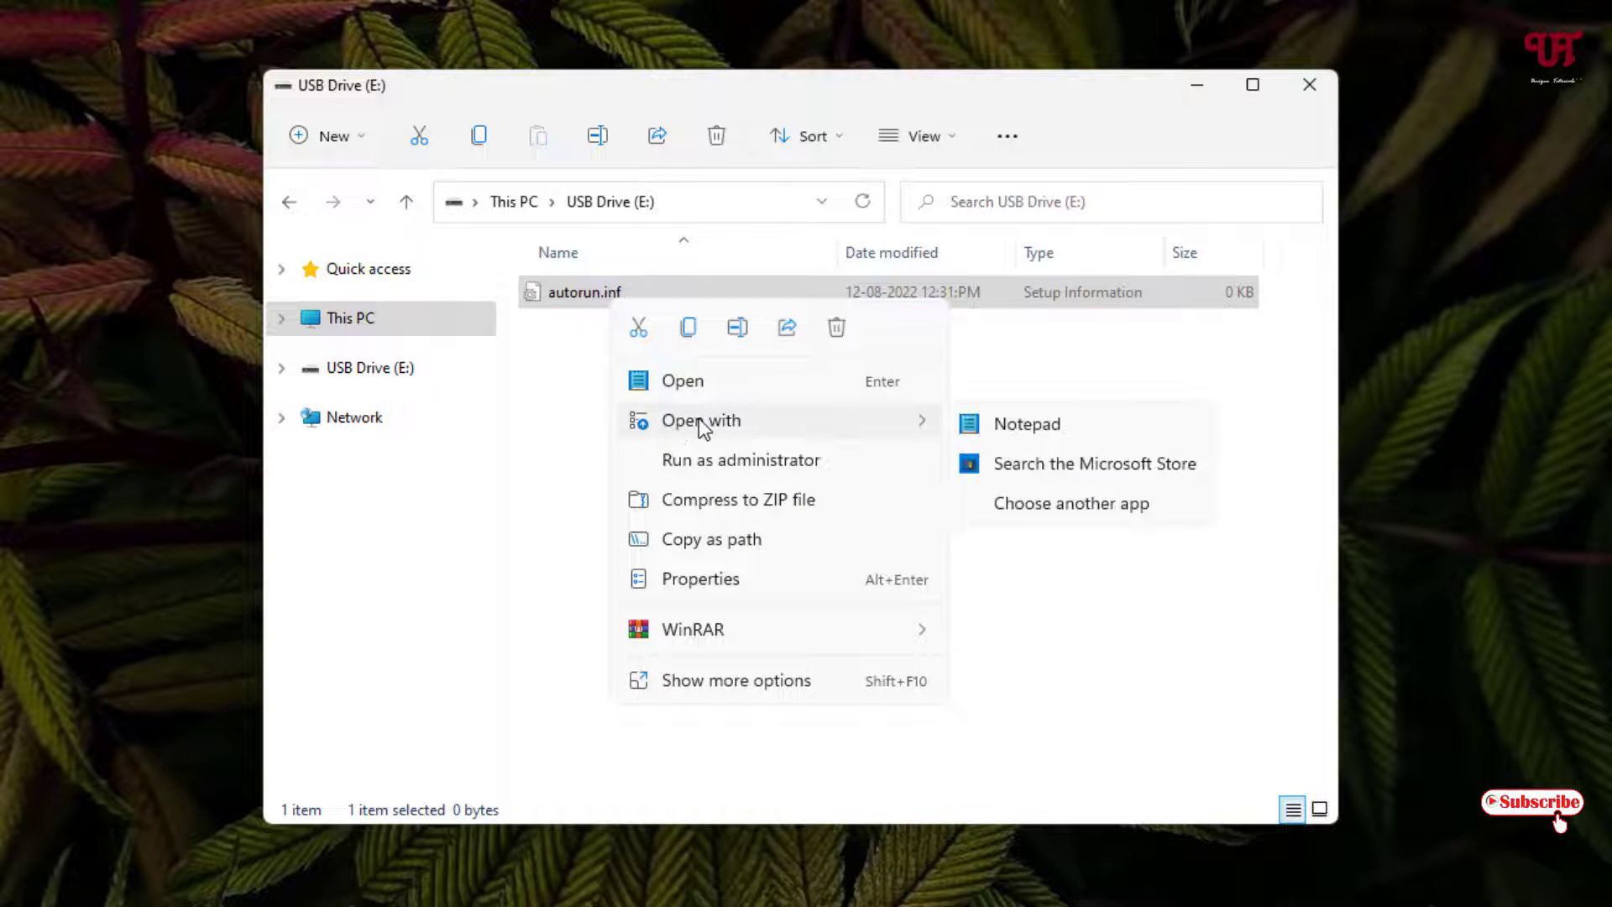
click(1020, 427)
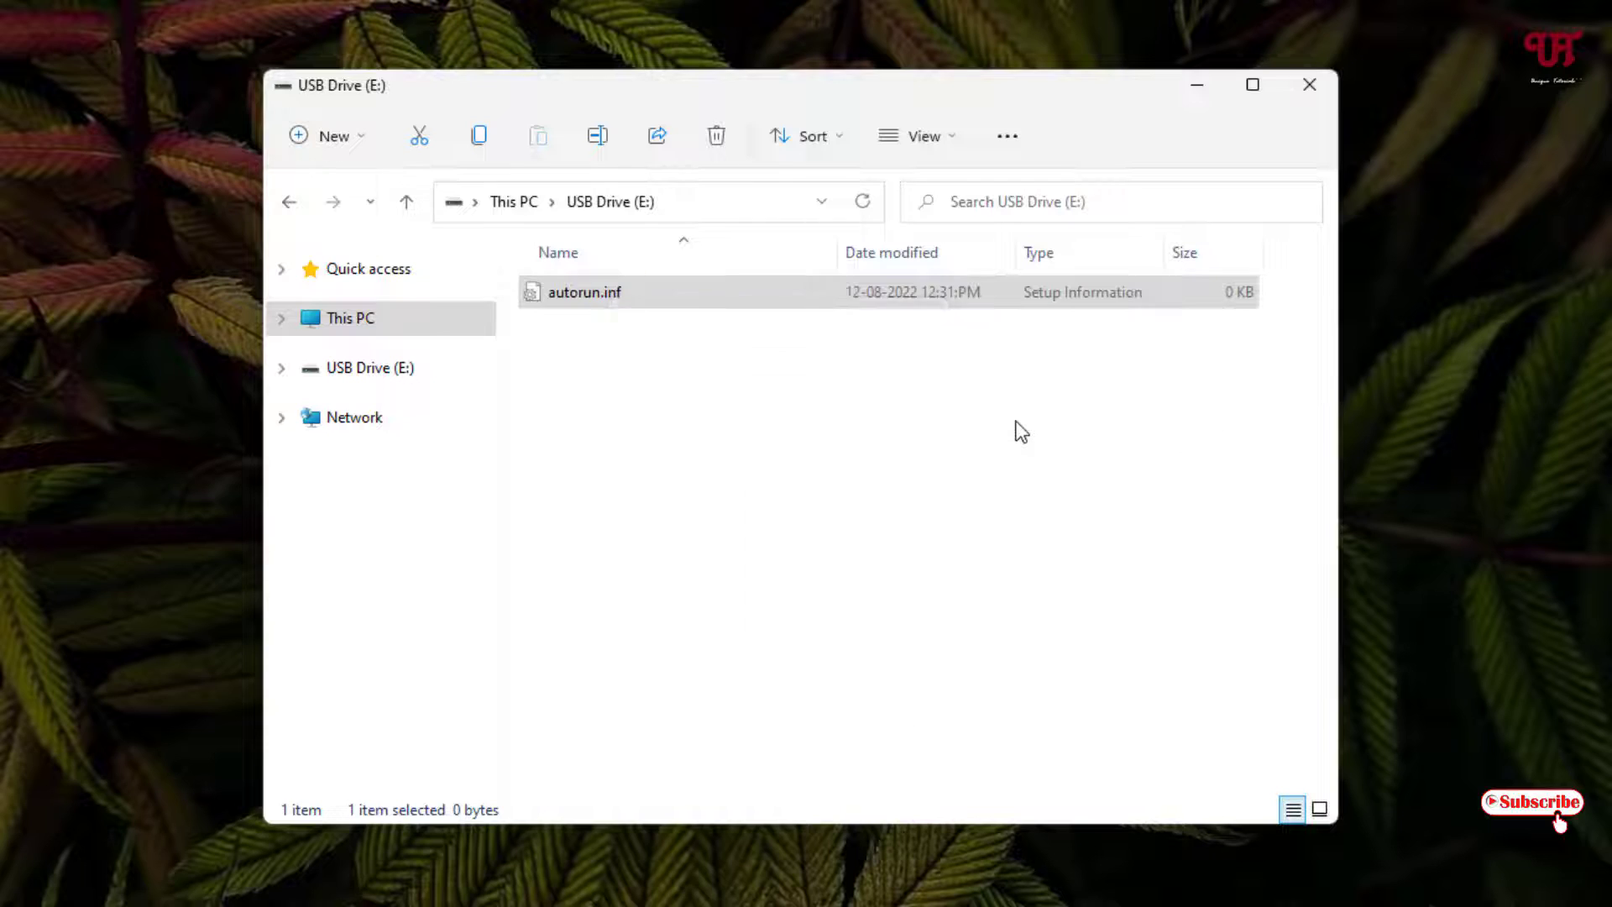
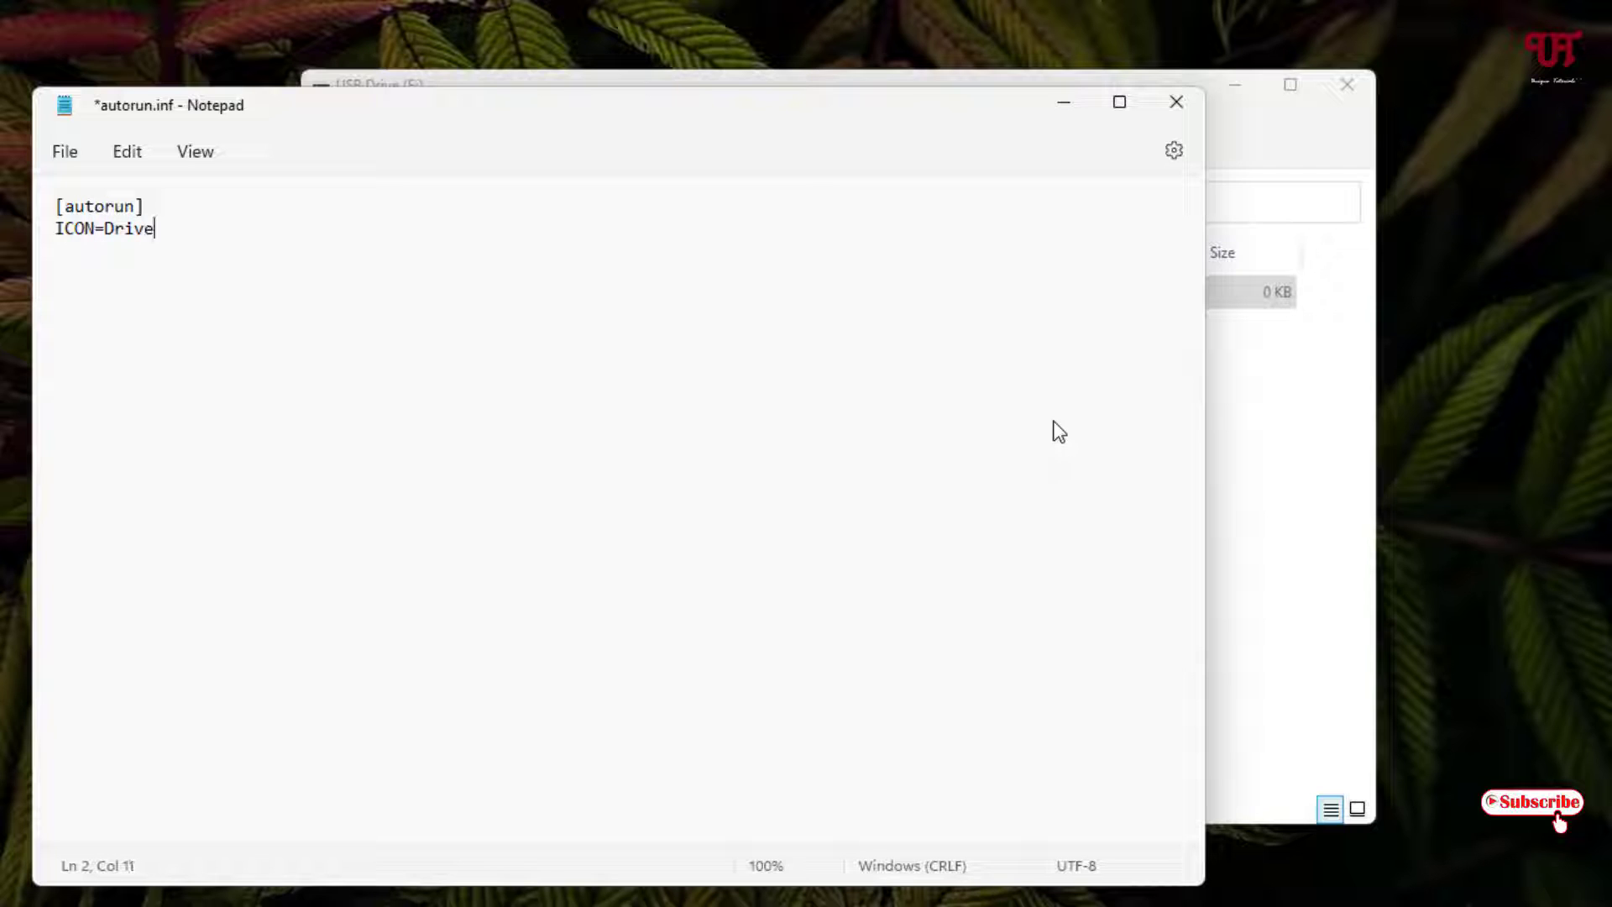
Step: Complete the icon line under [autorun] in autorun.inf with the .ico extension so it reads ICON=Drive.ico
text(.ico)
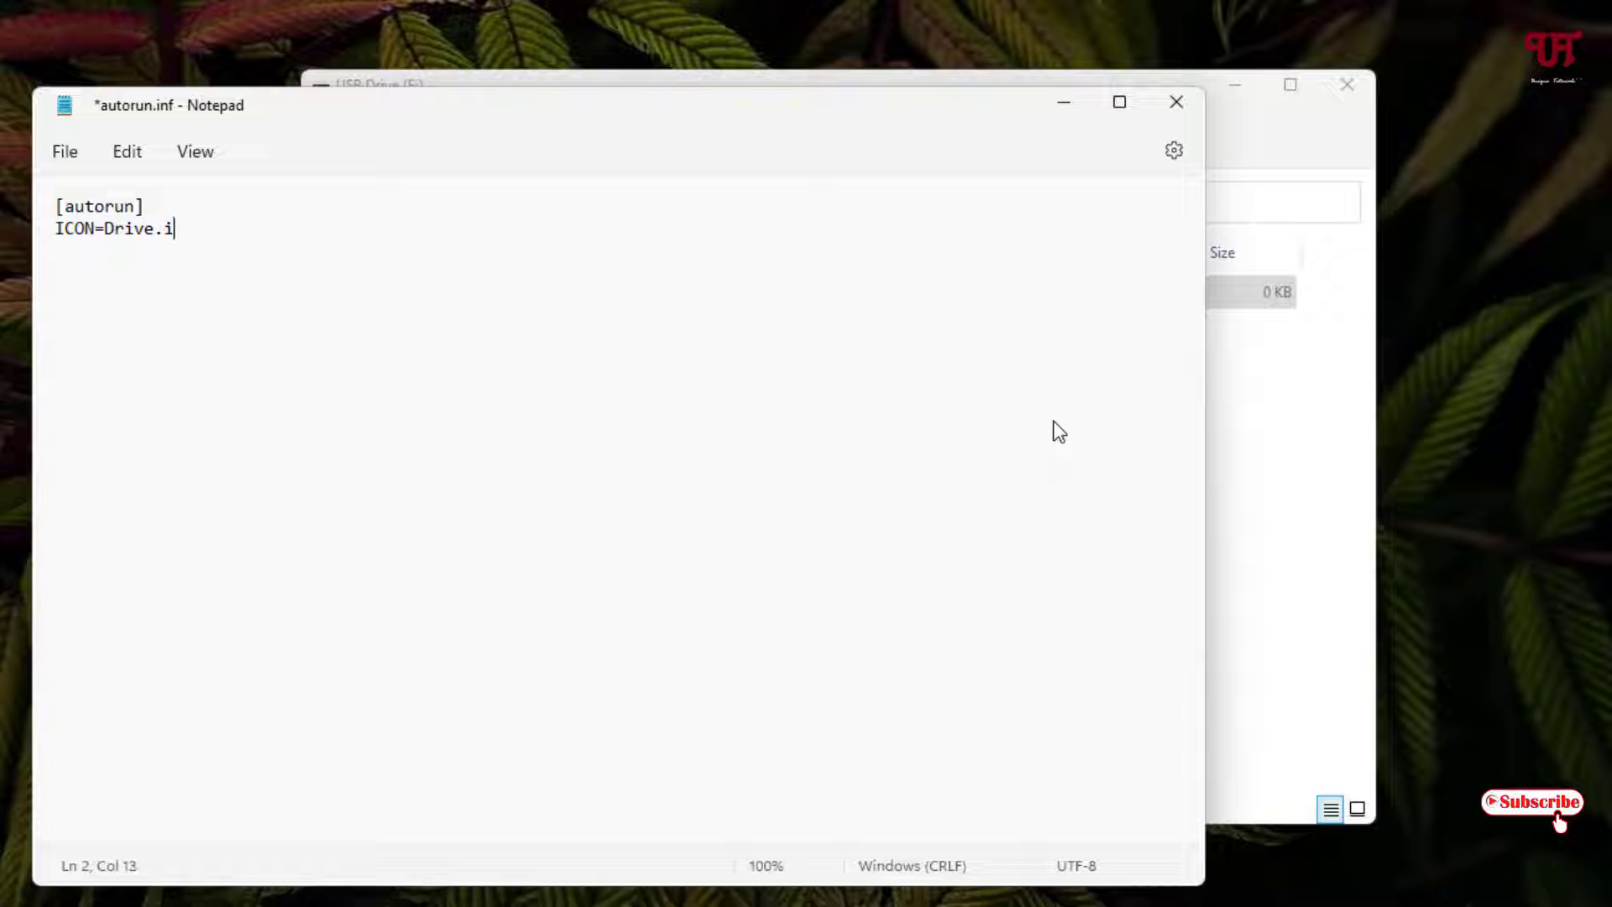
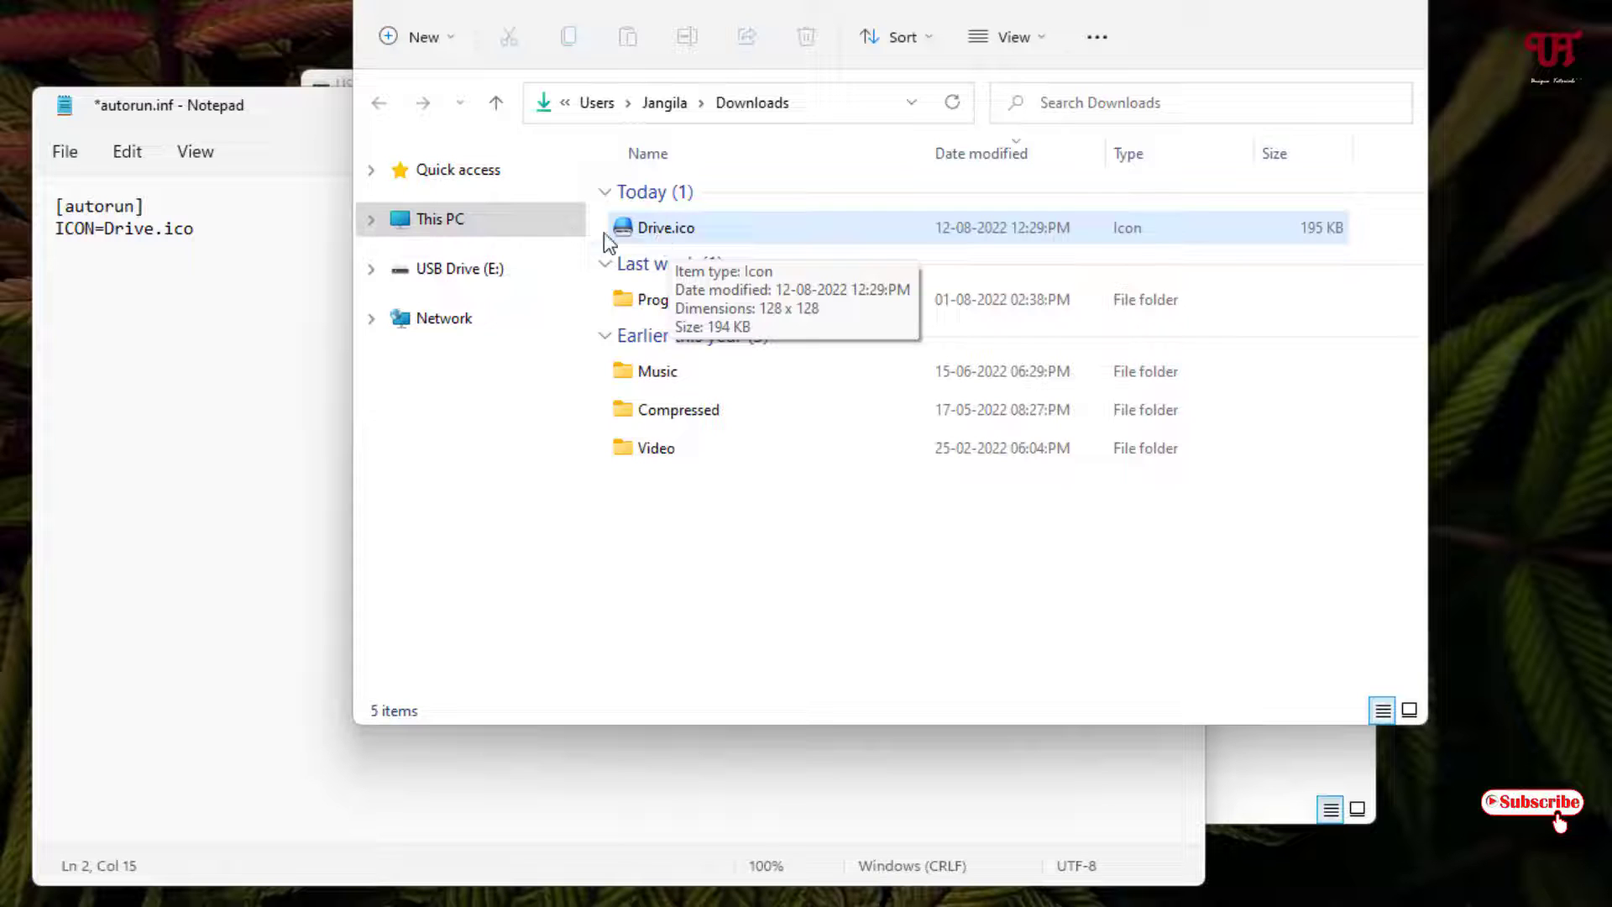
Step: Check the Drive.ico file name in Downloads against the ICON line, and return to autorun.inf to save it
ctrl+click(627, 234)
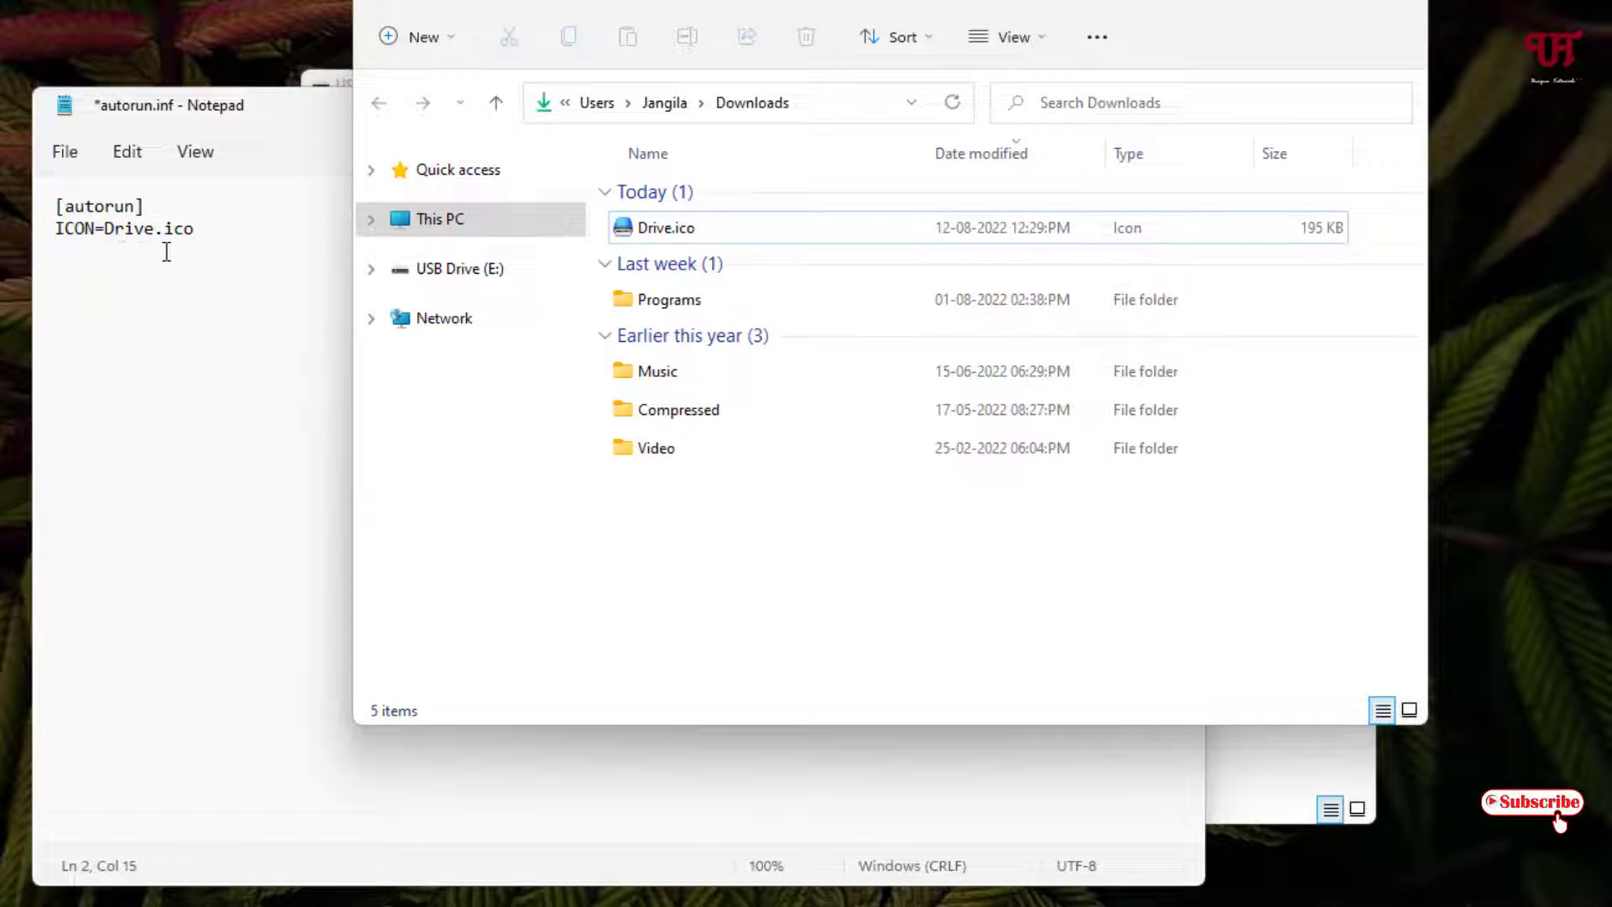
click(626, 229)
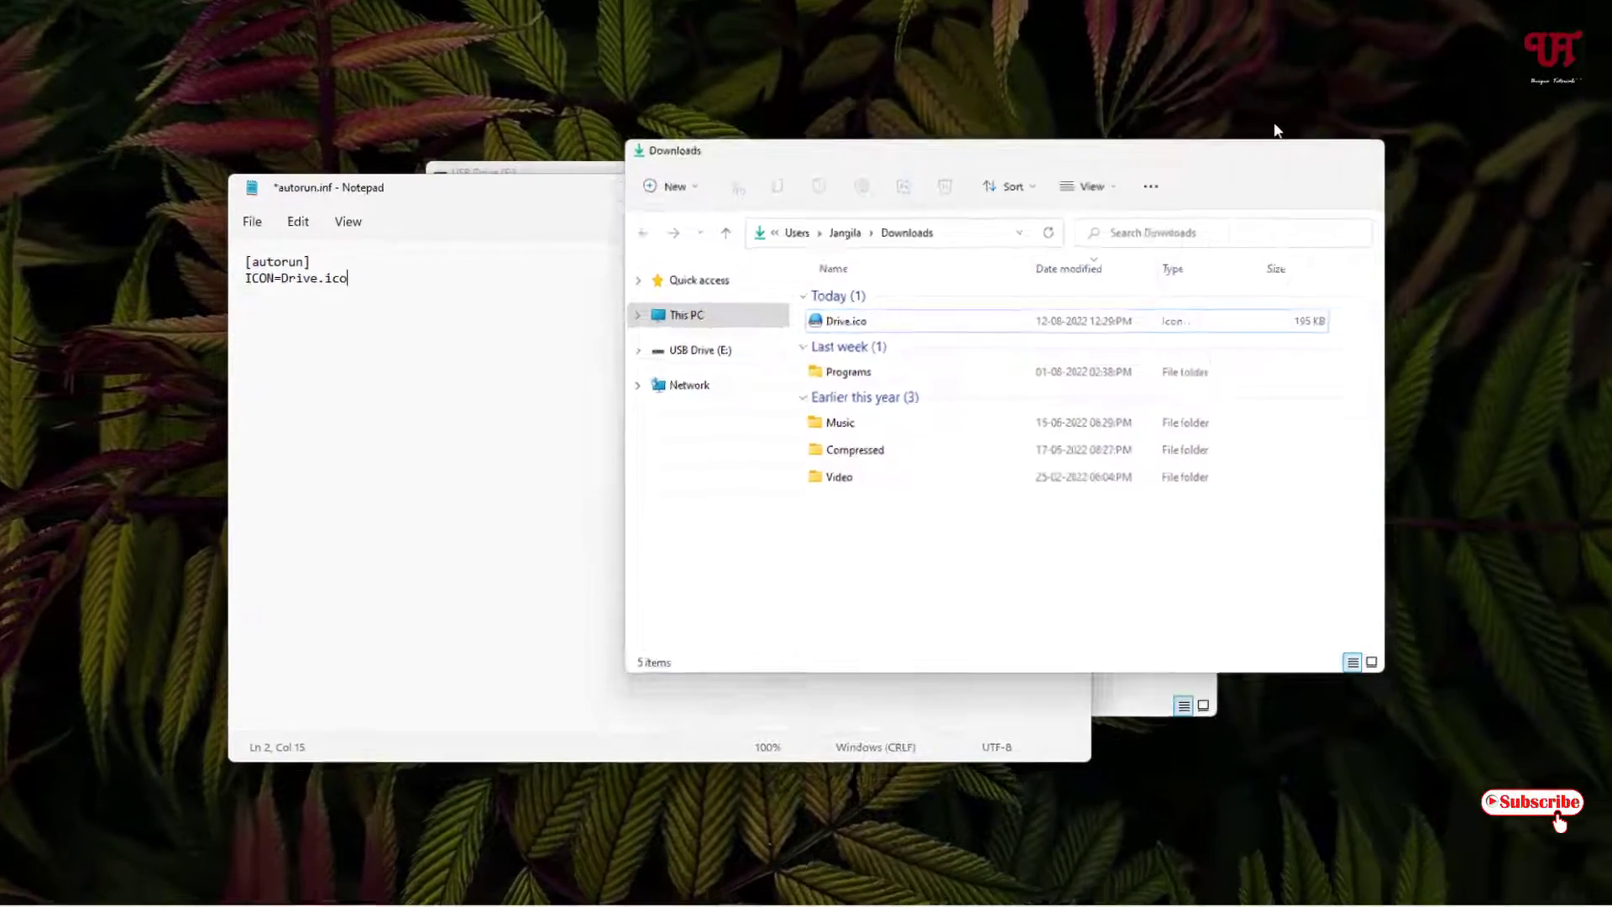
click(1279, 151)
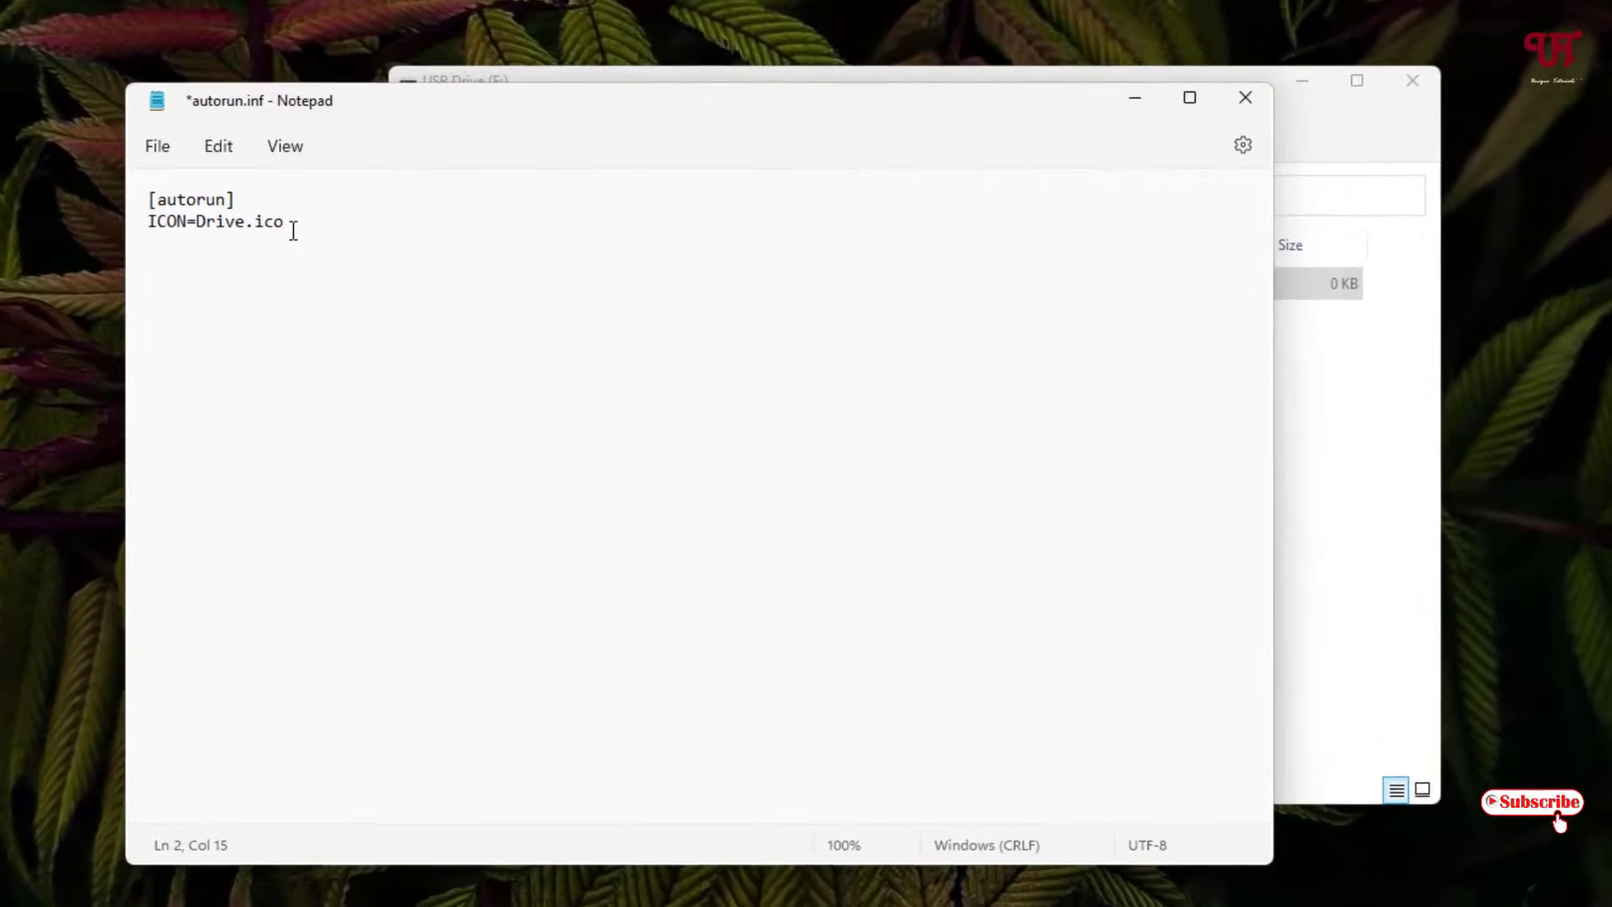
click(156, 160)
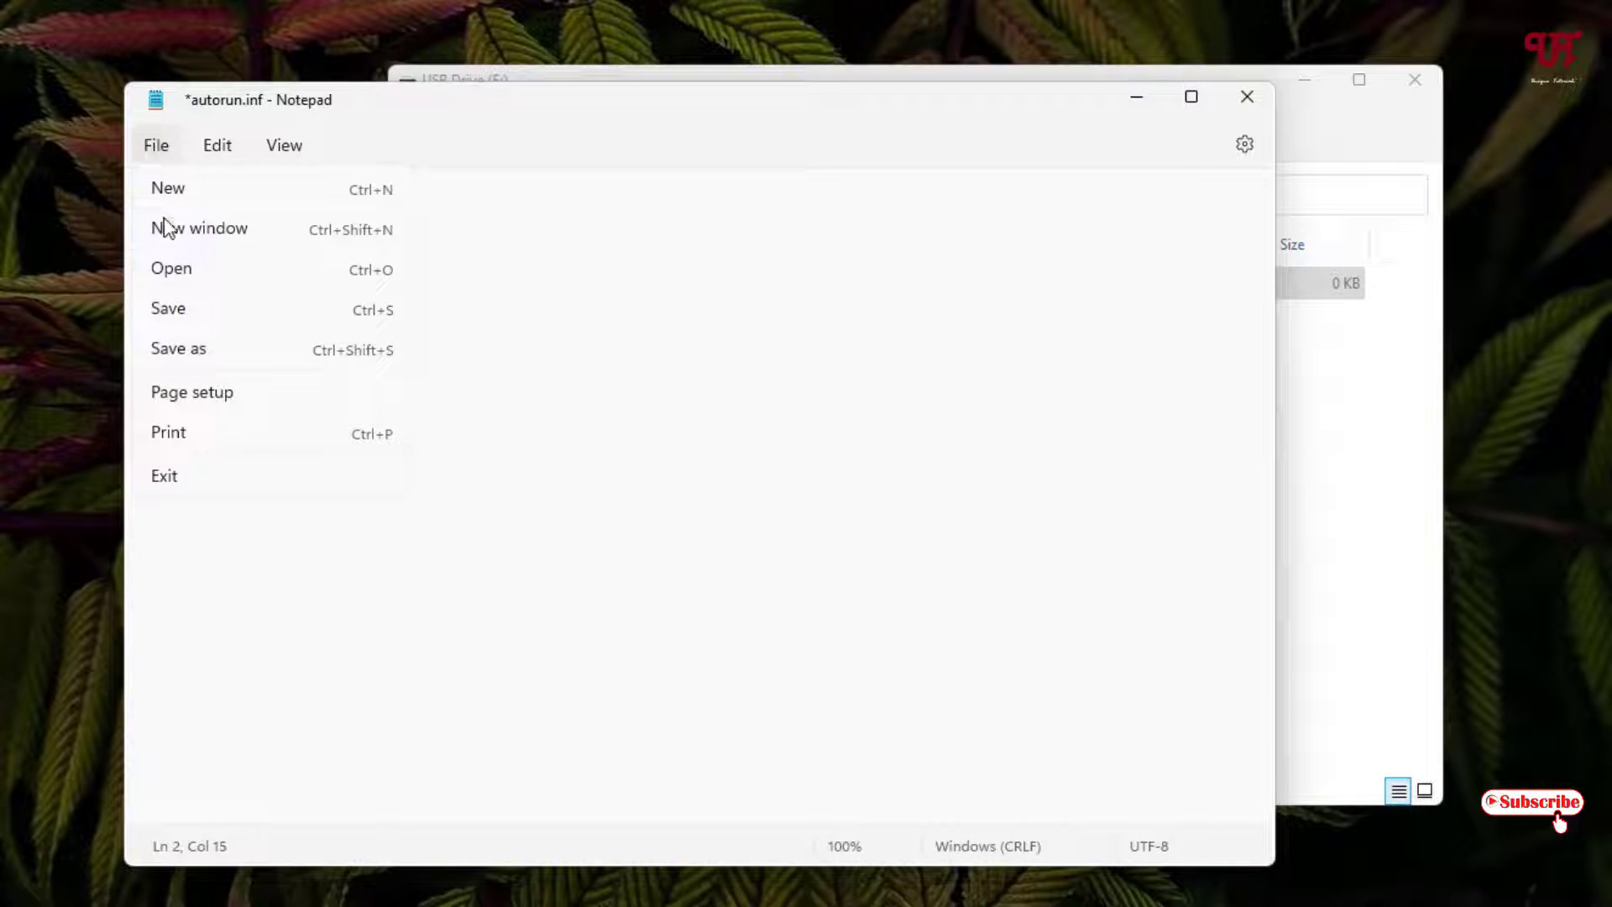
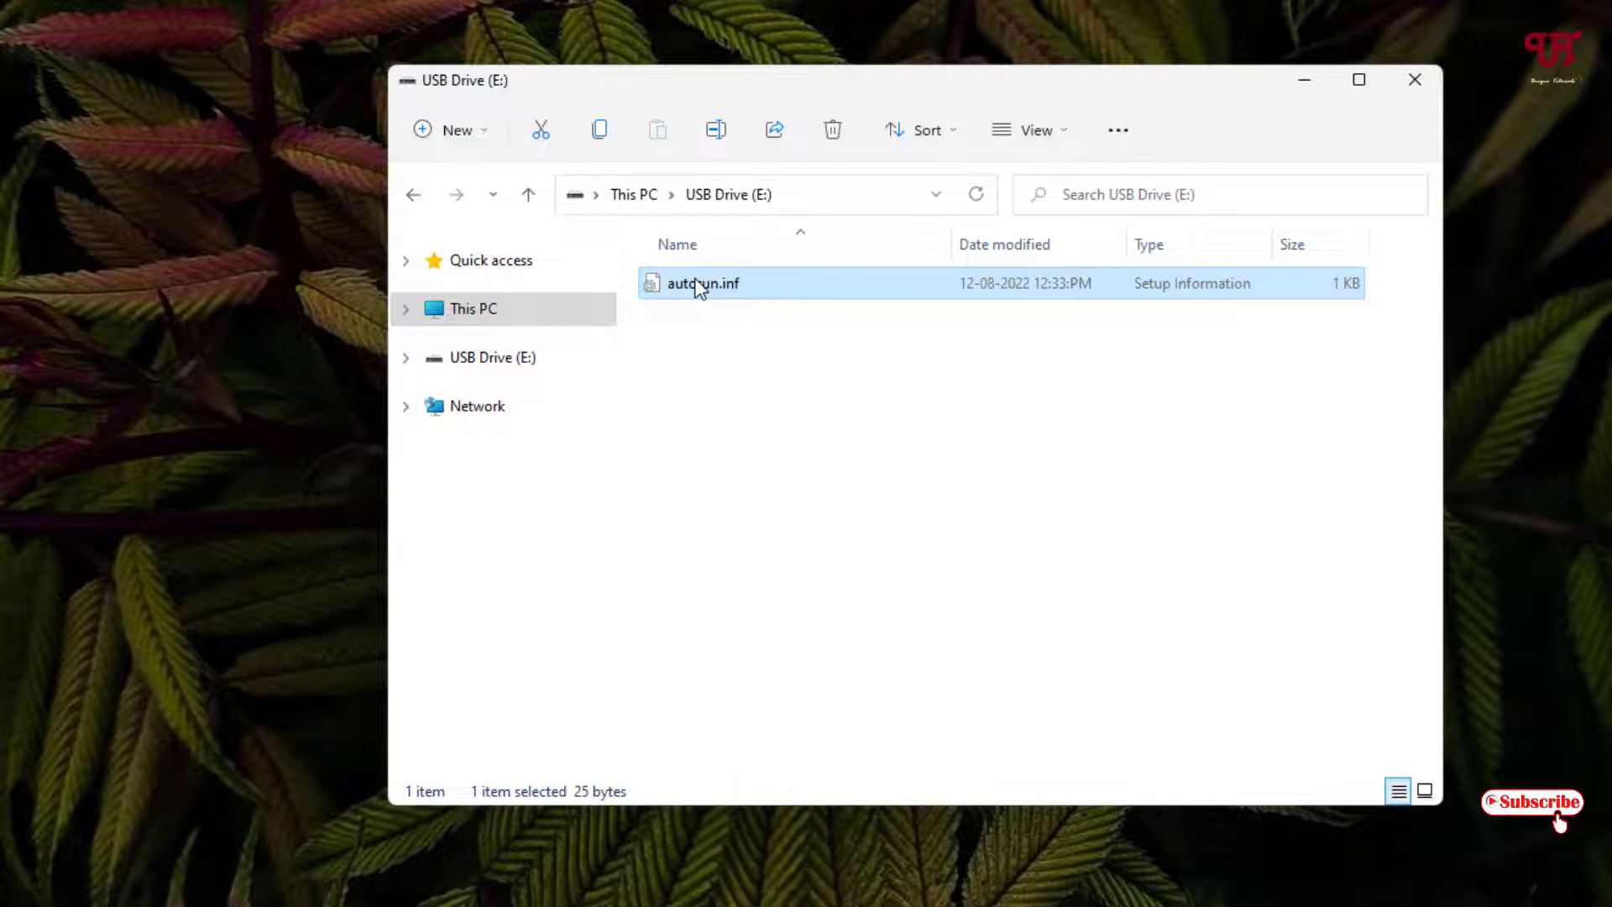
right_click(698, 288)
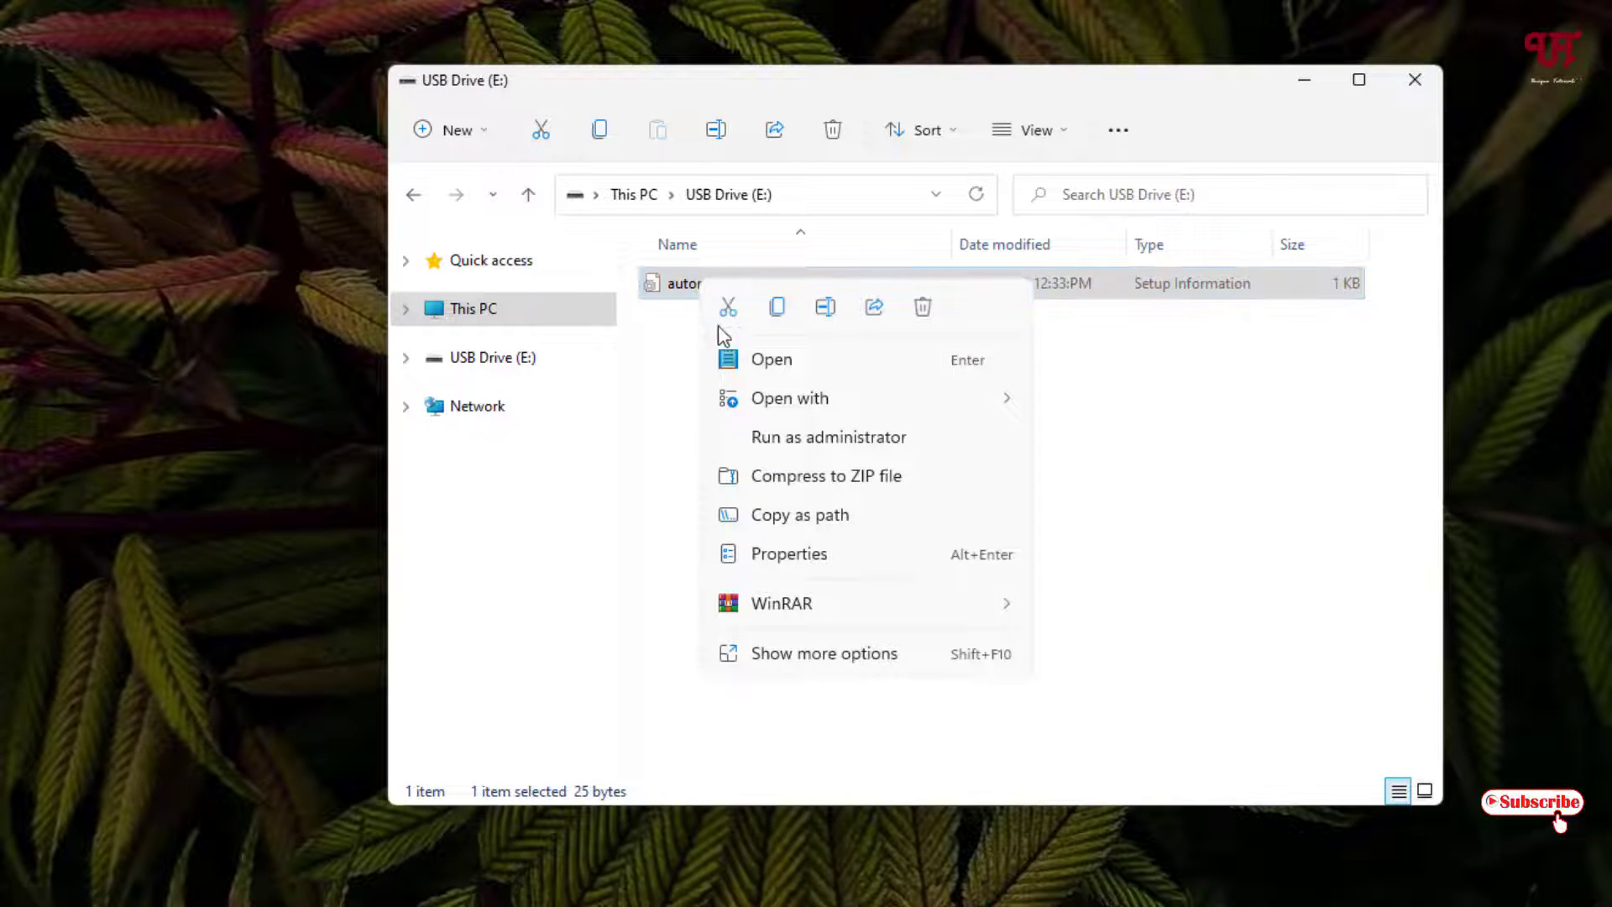
mouse_move(914, 401)
click(1068, 405)
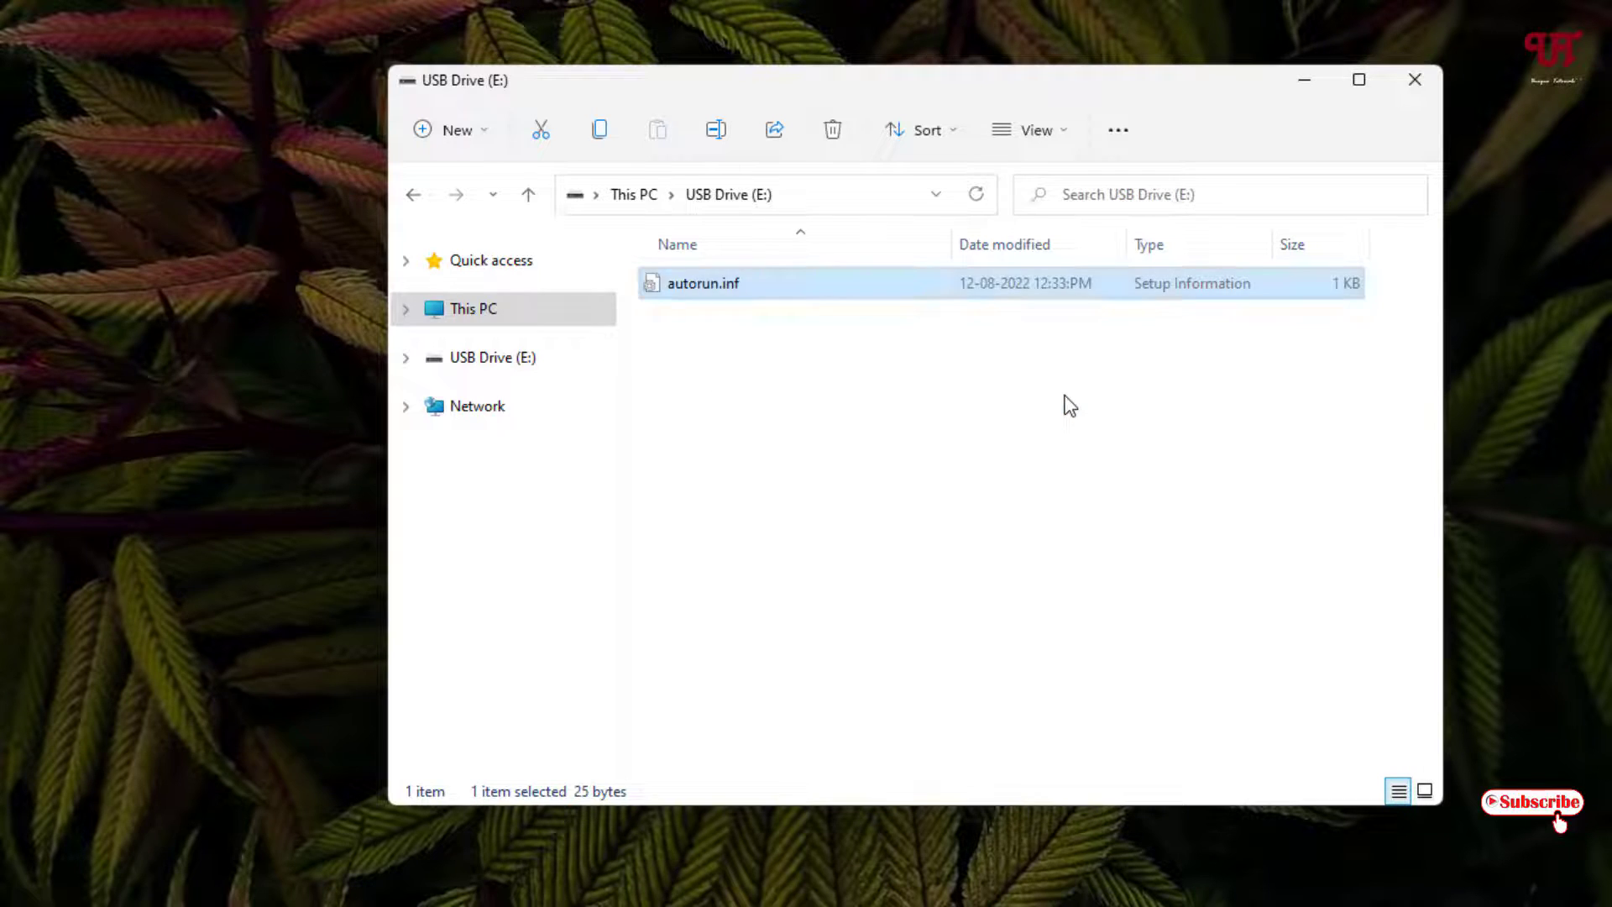
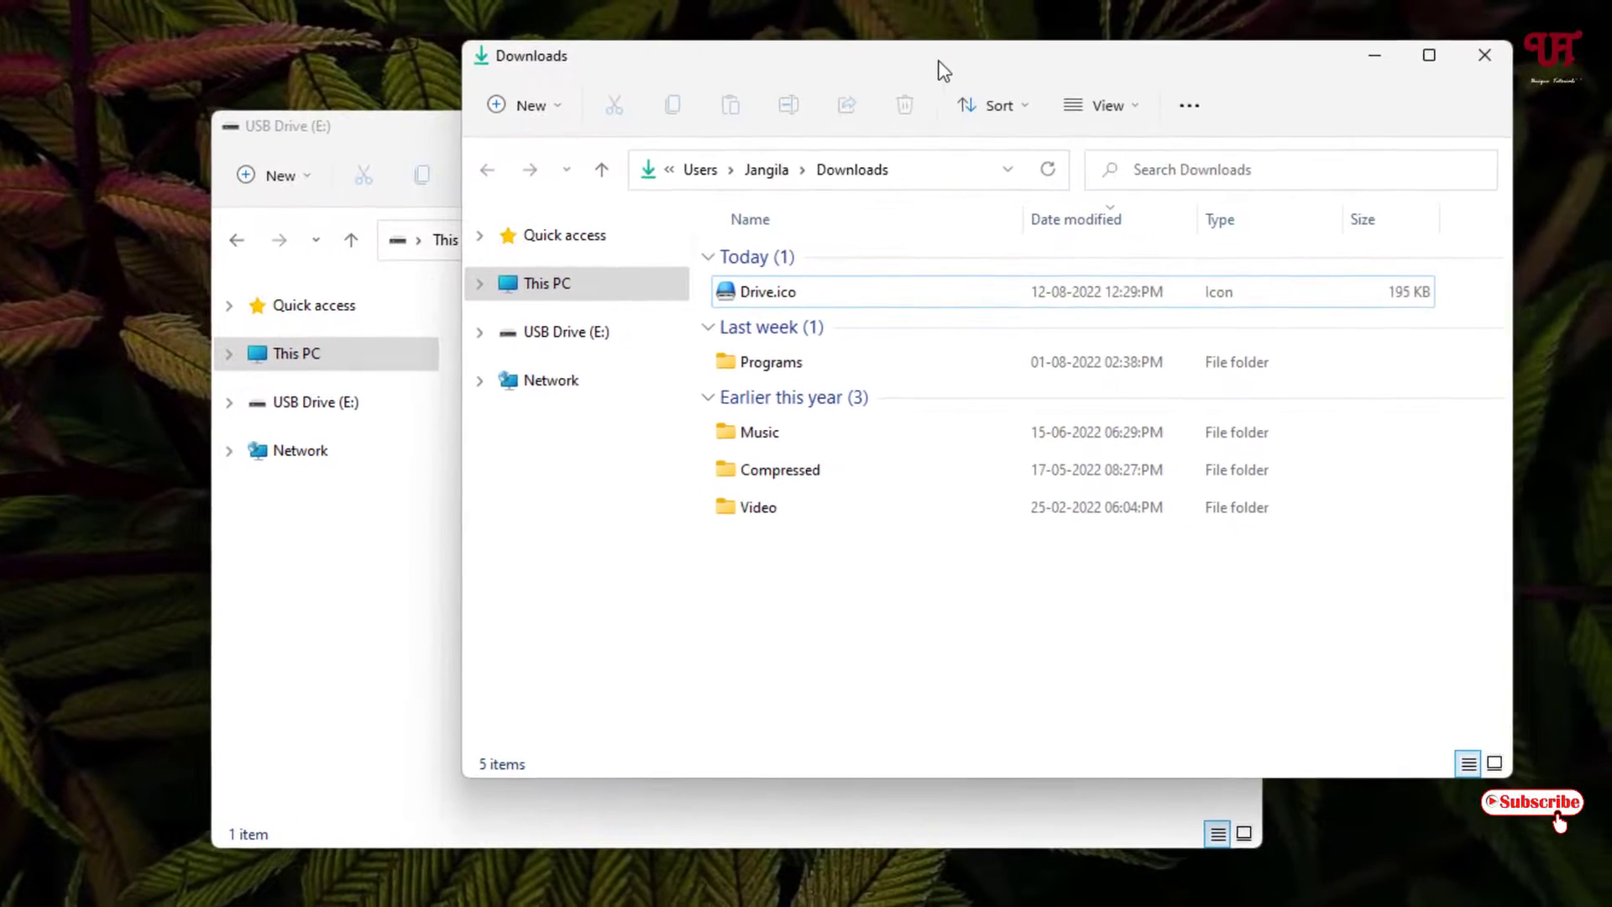
Step: Copy Drive.ico from the Downloads folder to the root of USB Drive (E:) and close the Downloads window
drag(933, 61, 1168, 58)
right_click(992, 291)
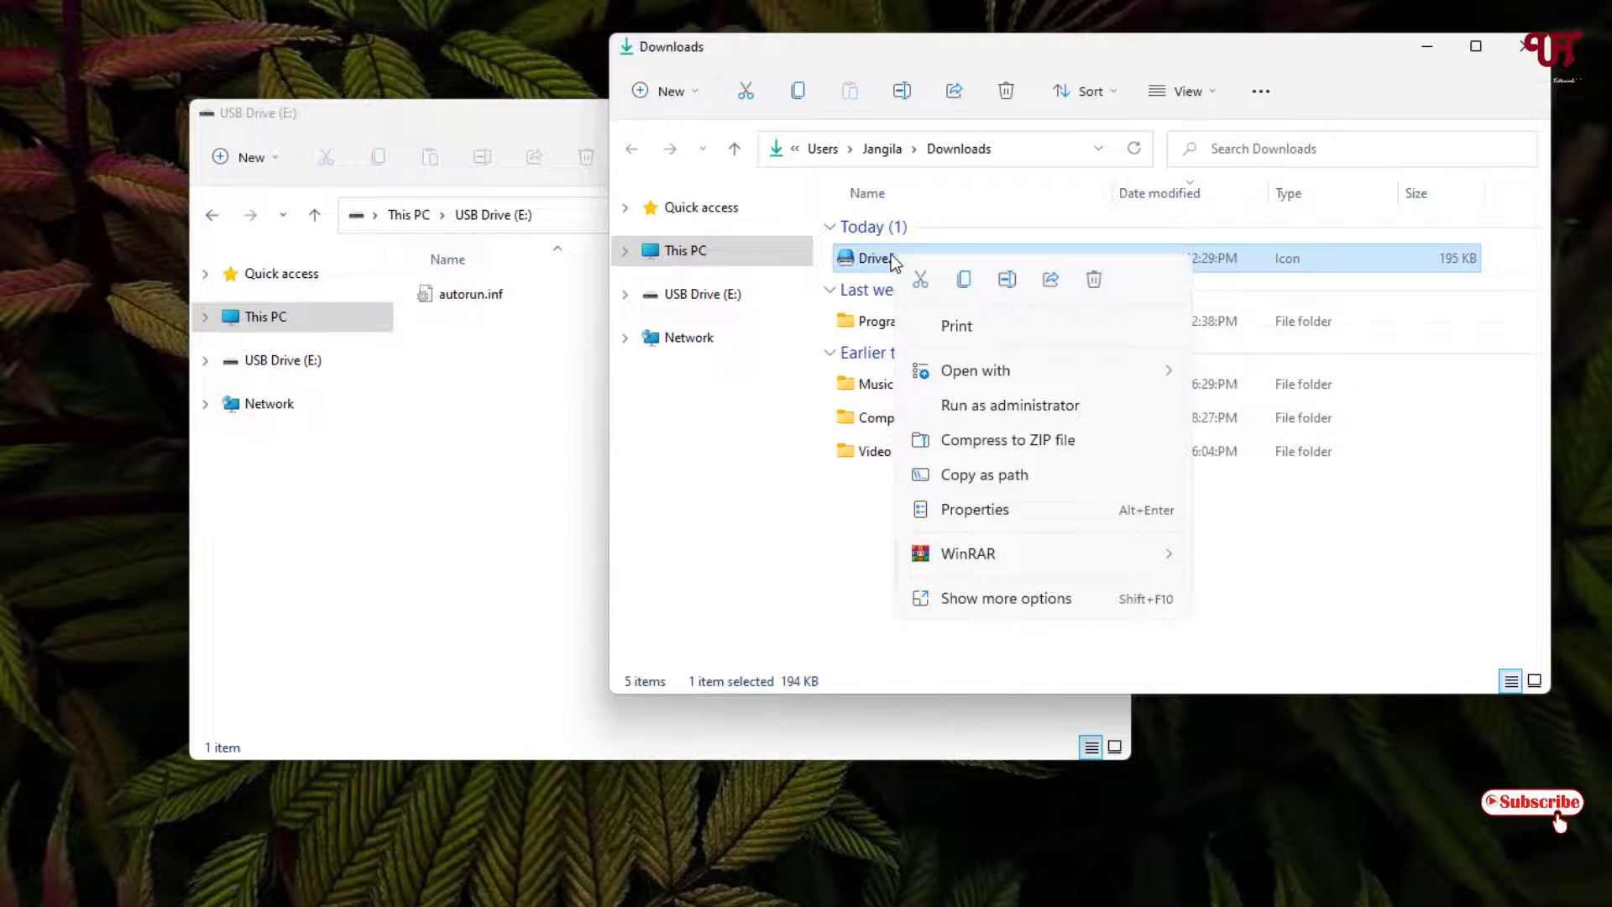
click(963, 278)
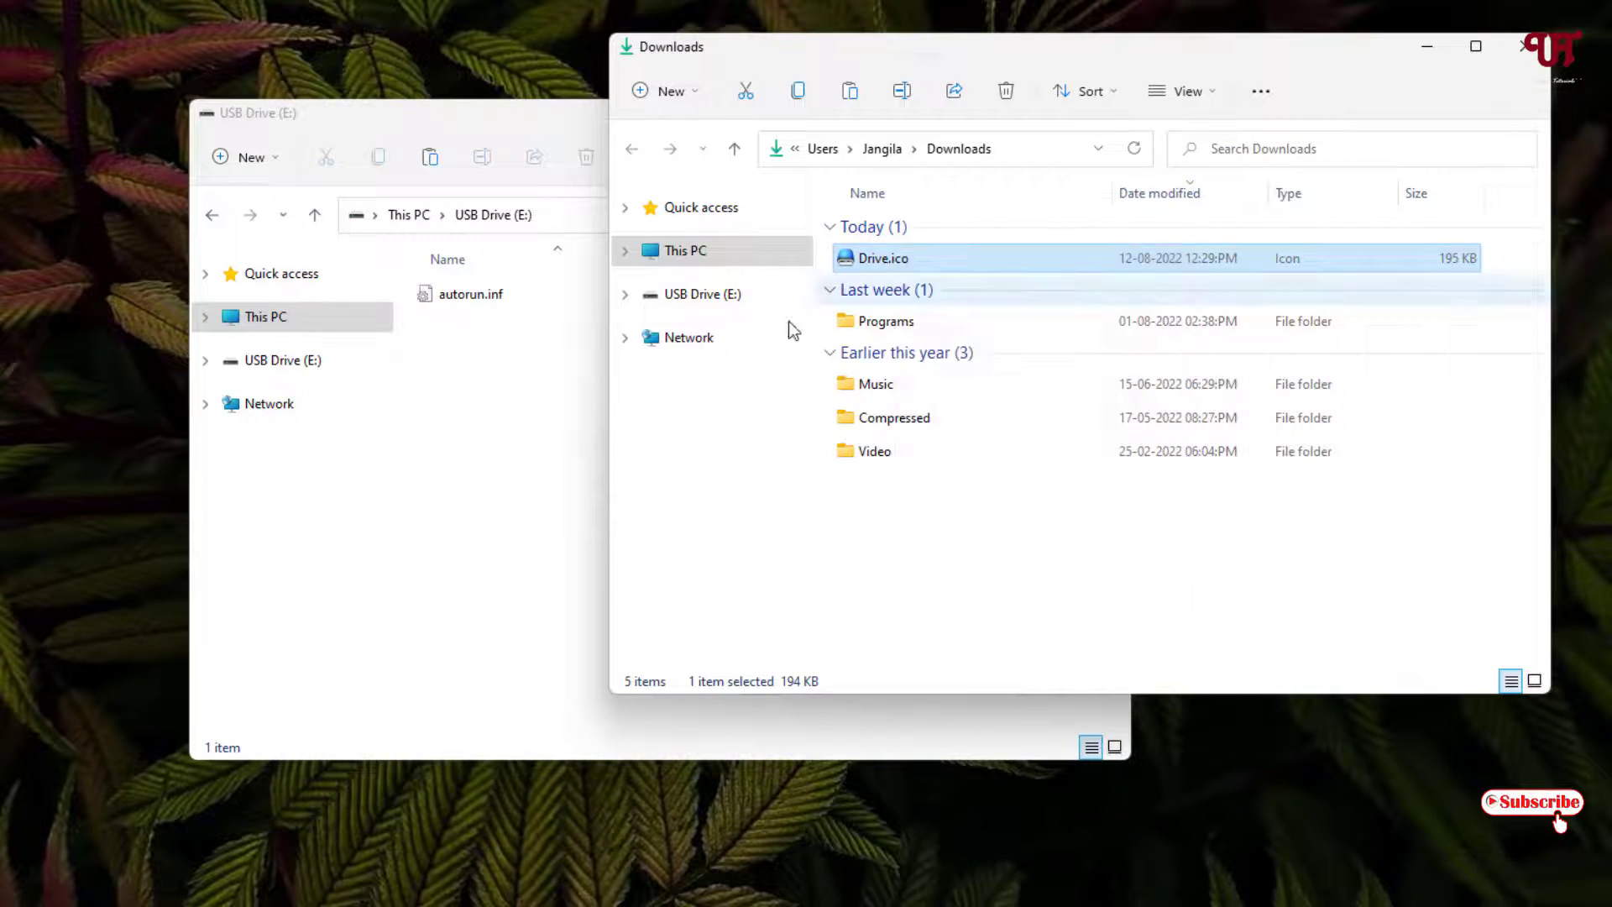
click(543, 428)
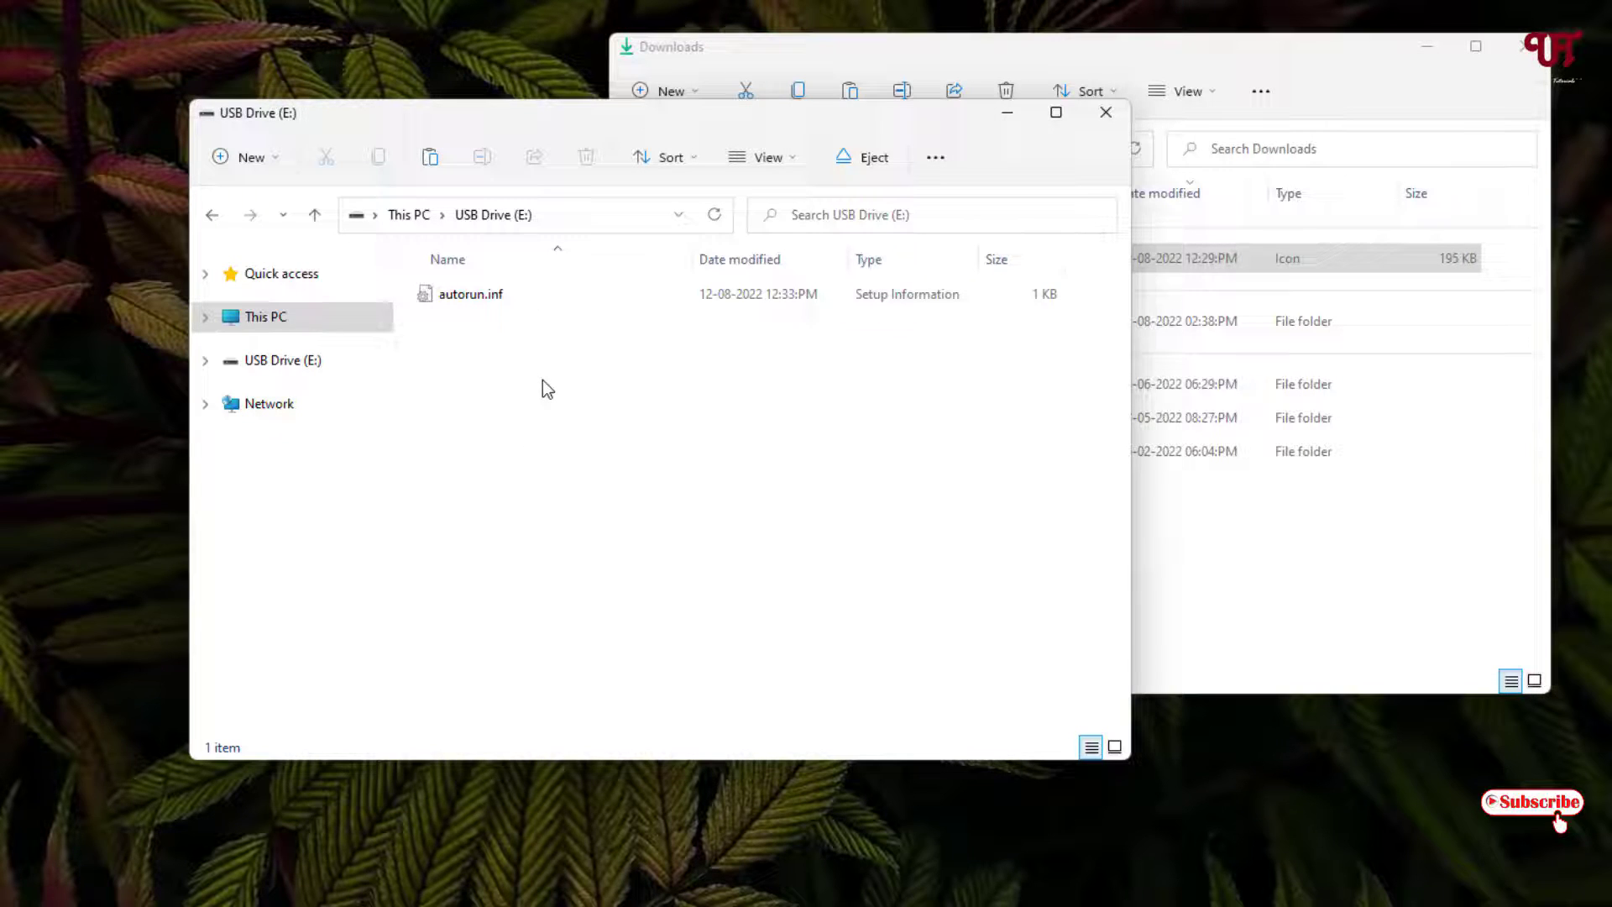
right_click(547, 387)
click(580, 411)
click(530, 404)
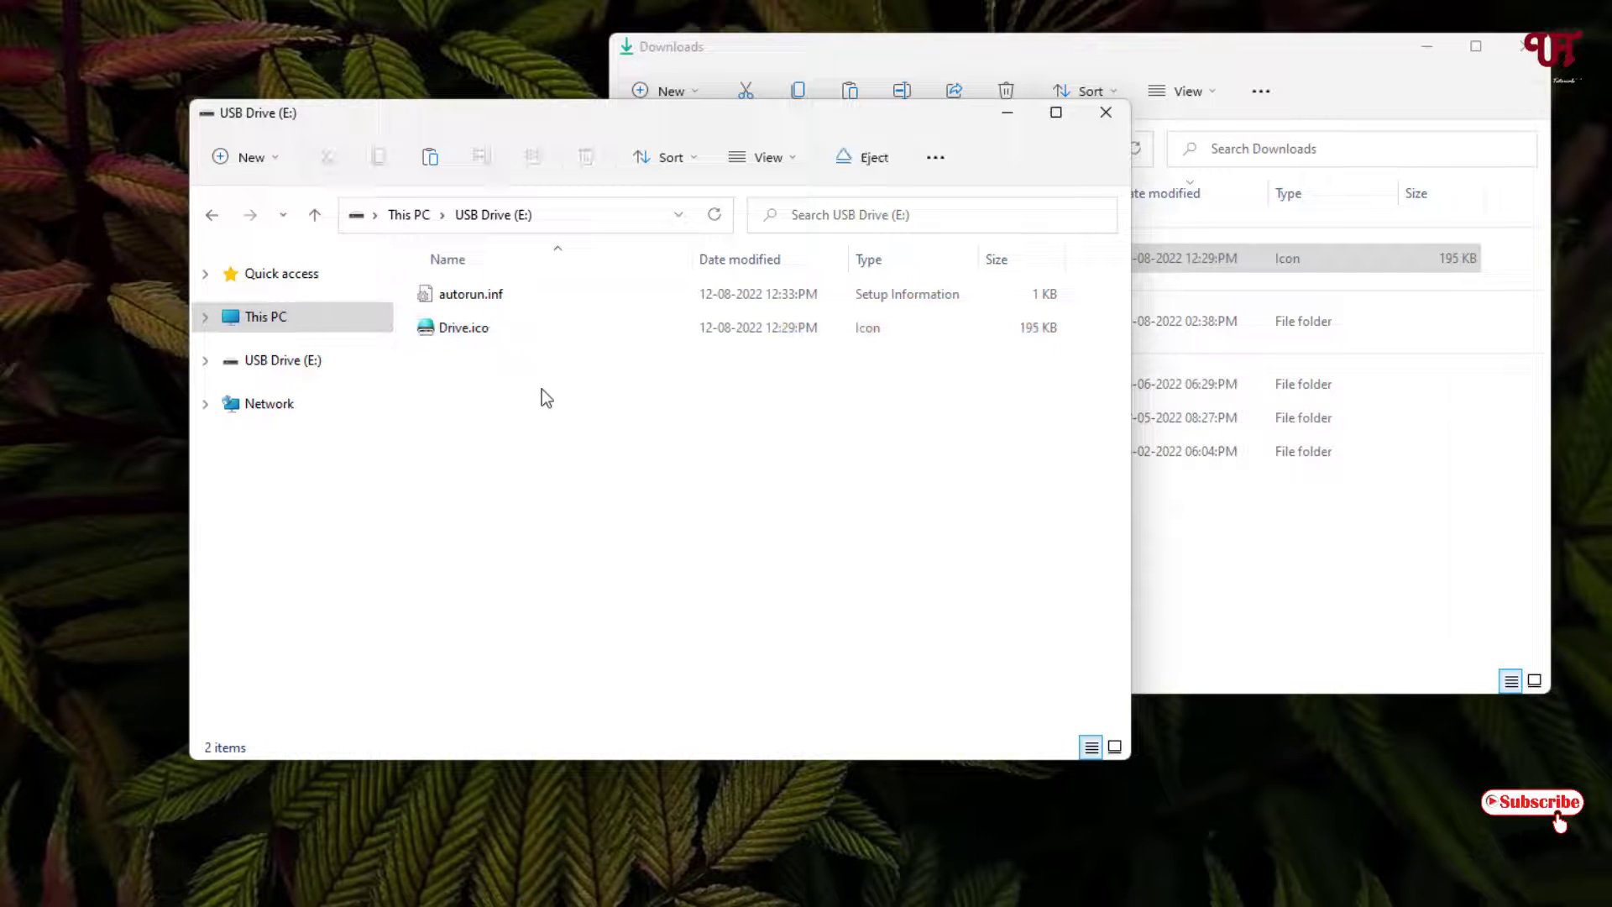
click(1521, 47)
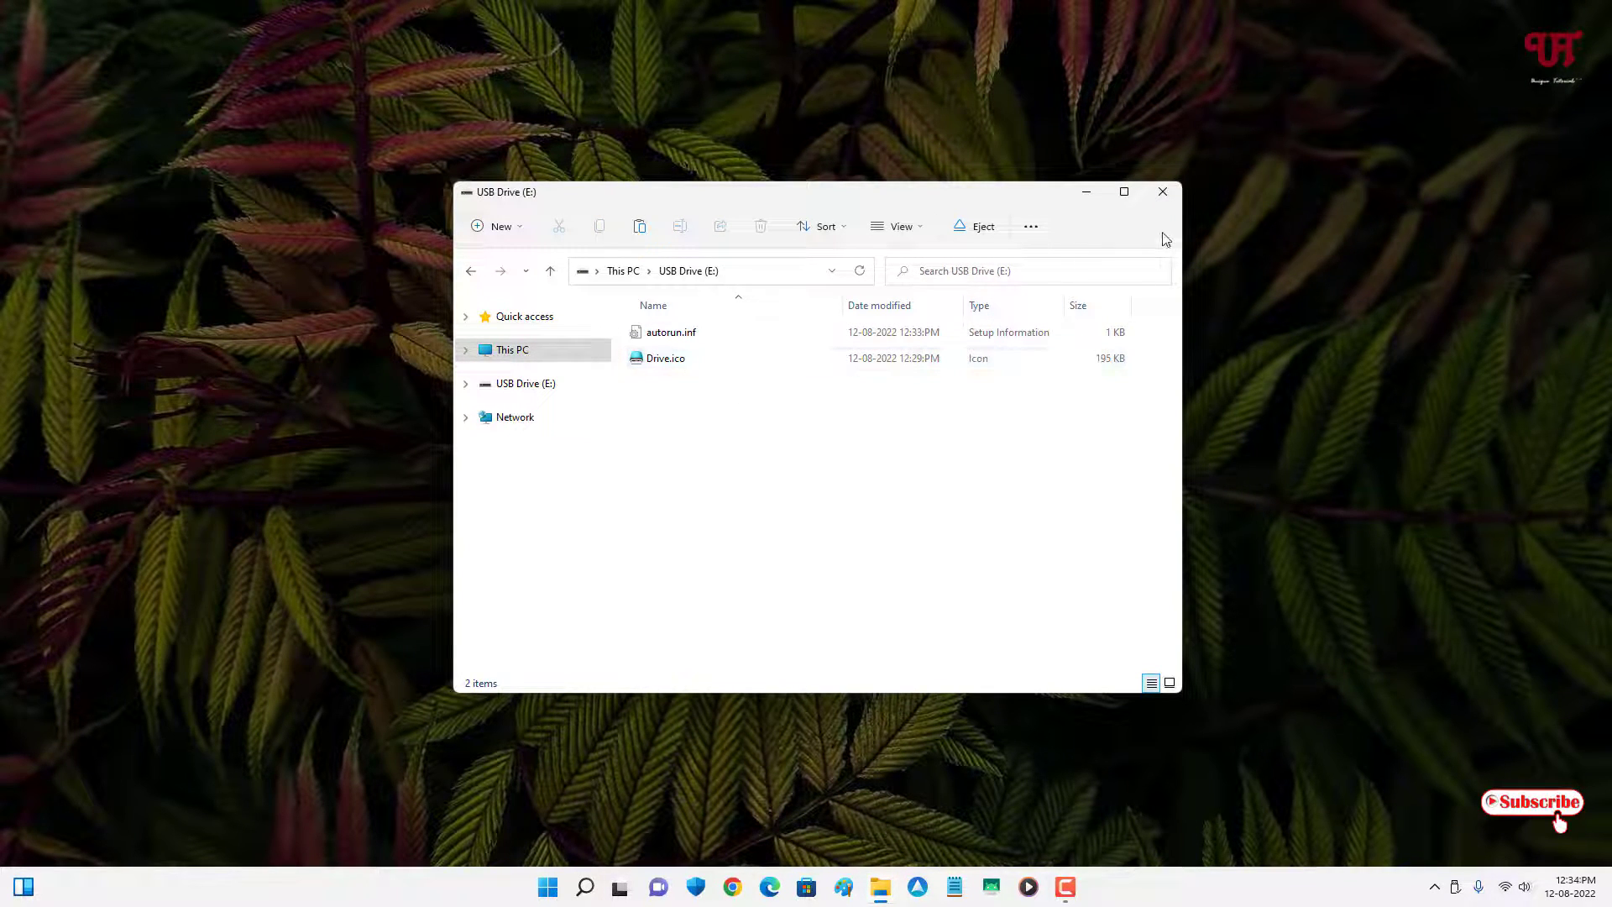
Step: Eject USB Drive (E:) from This PC, reconnect it, and close the extra window for the drive
click(511, 351)
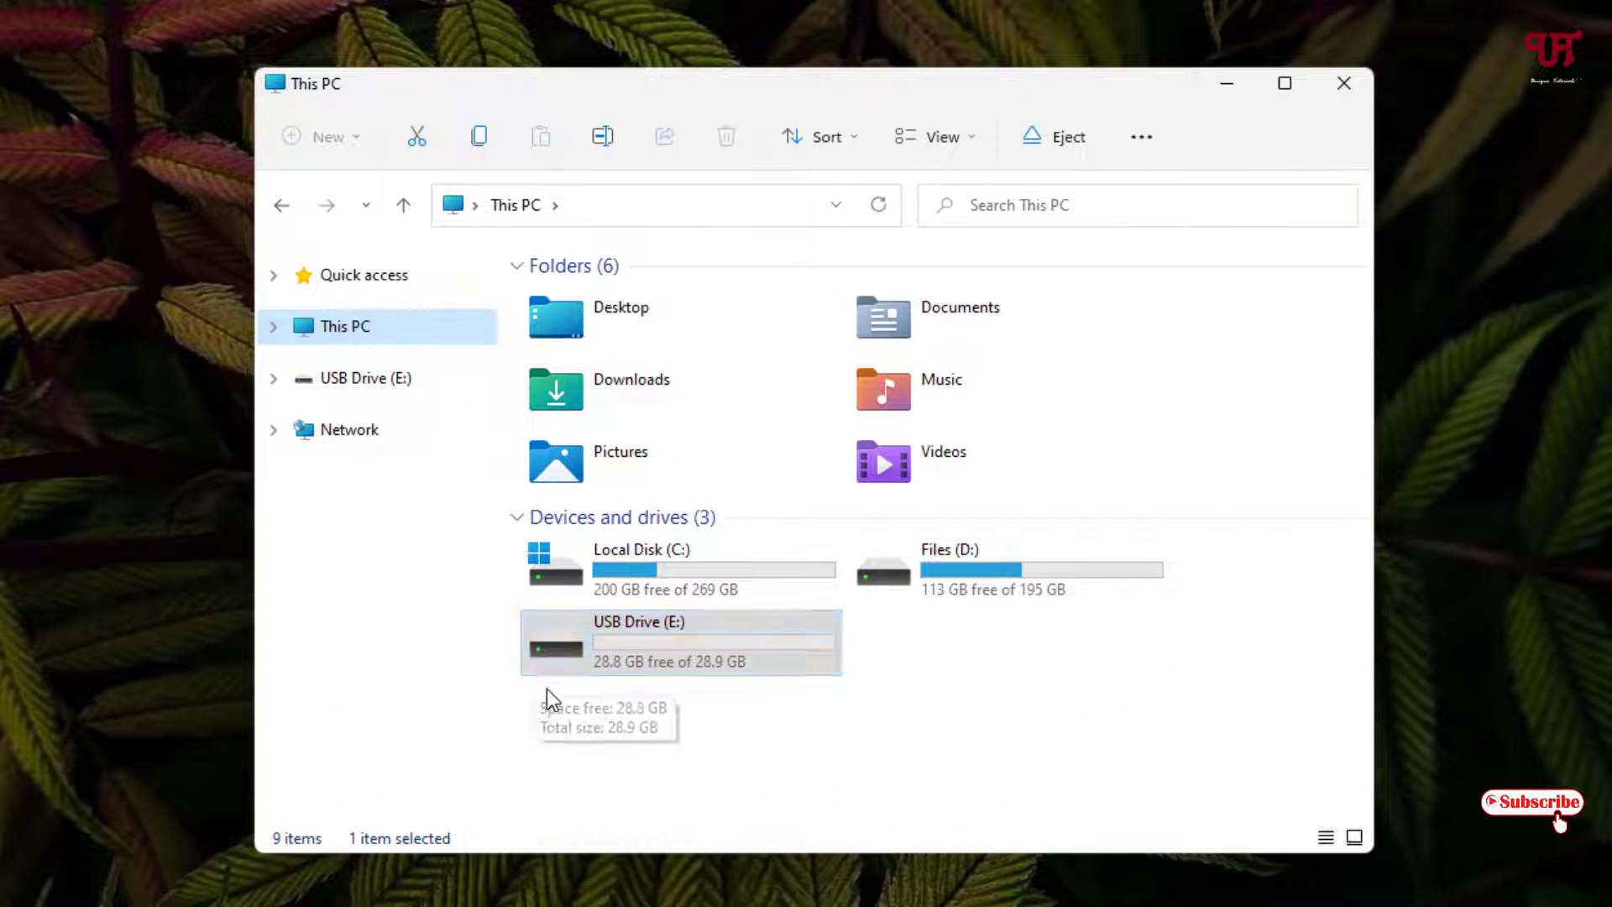
click(556, 720)
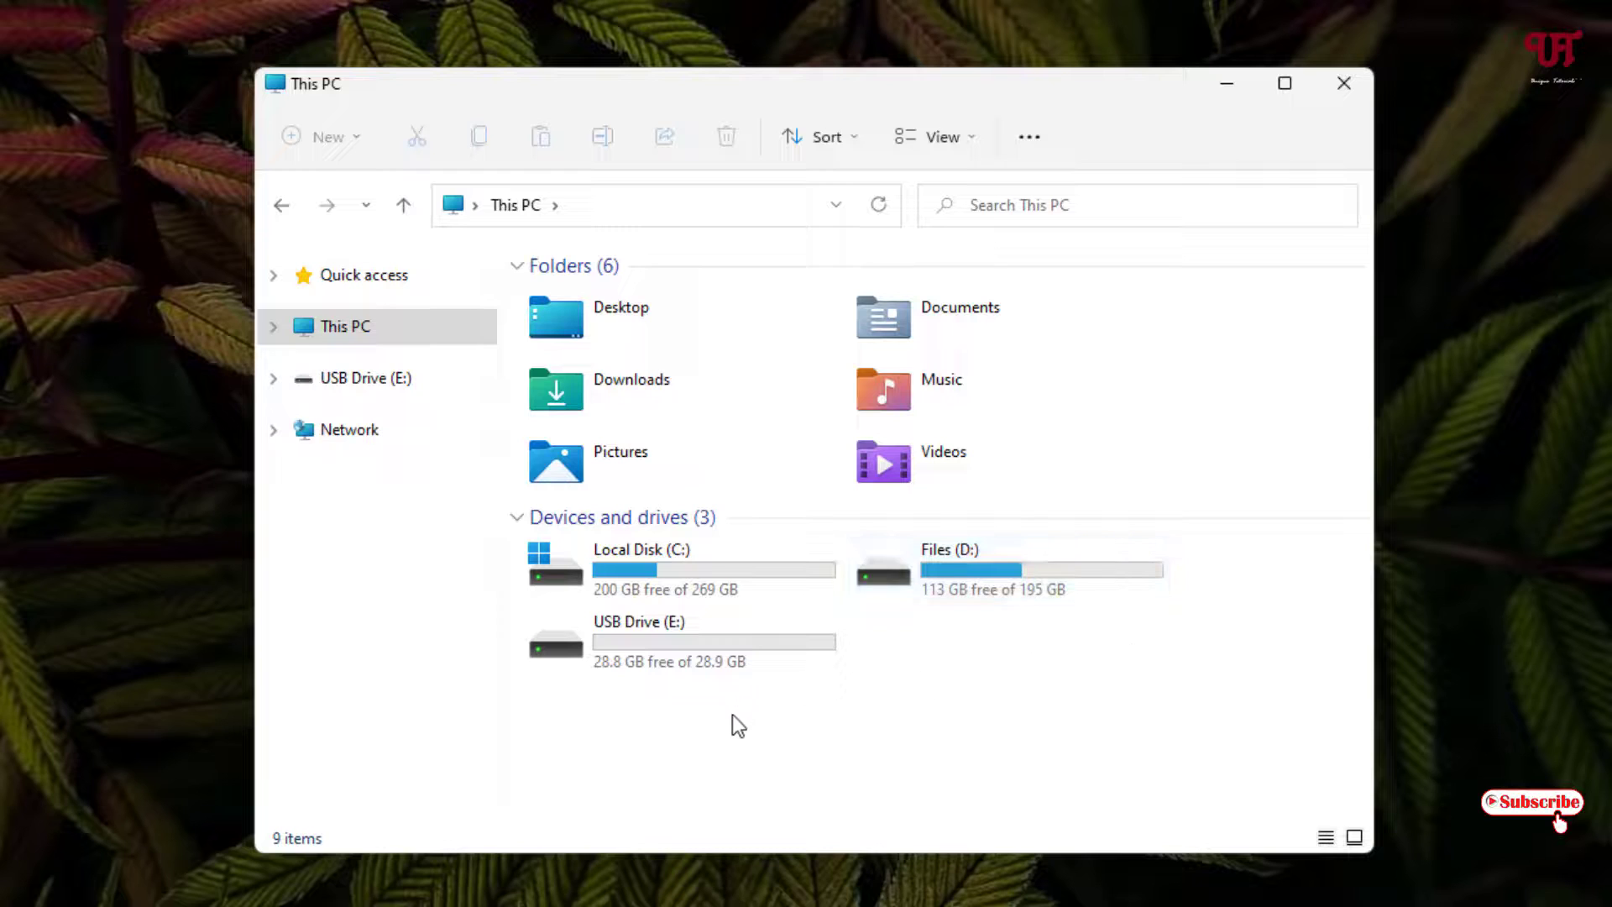
click(654, 644)
right_click(659, 646)
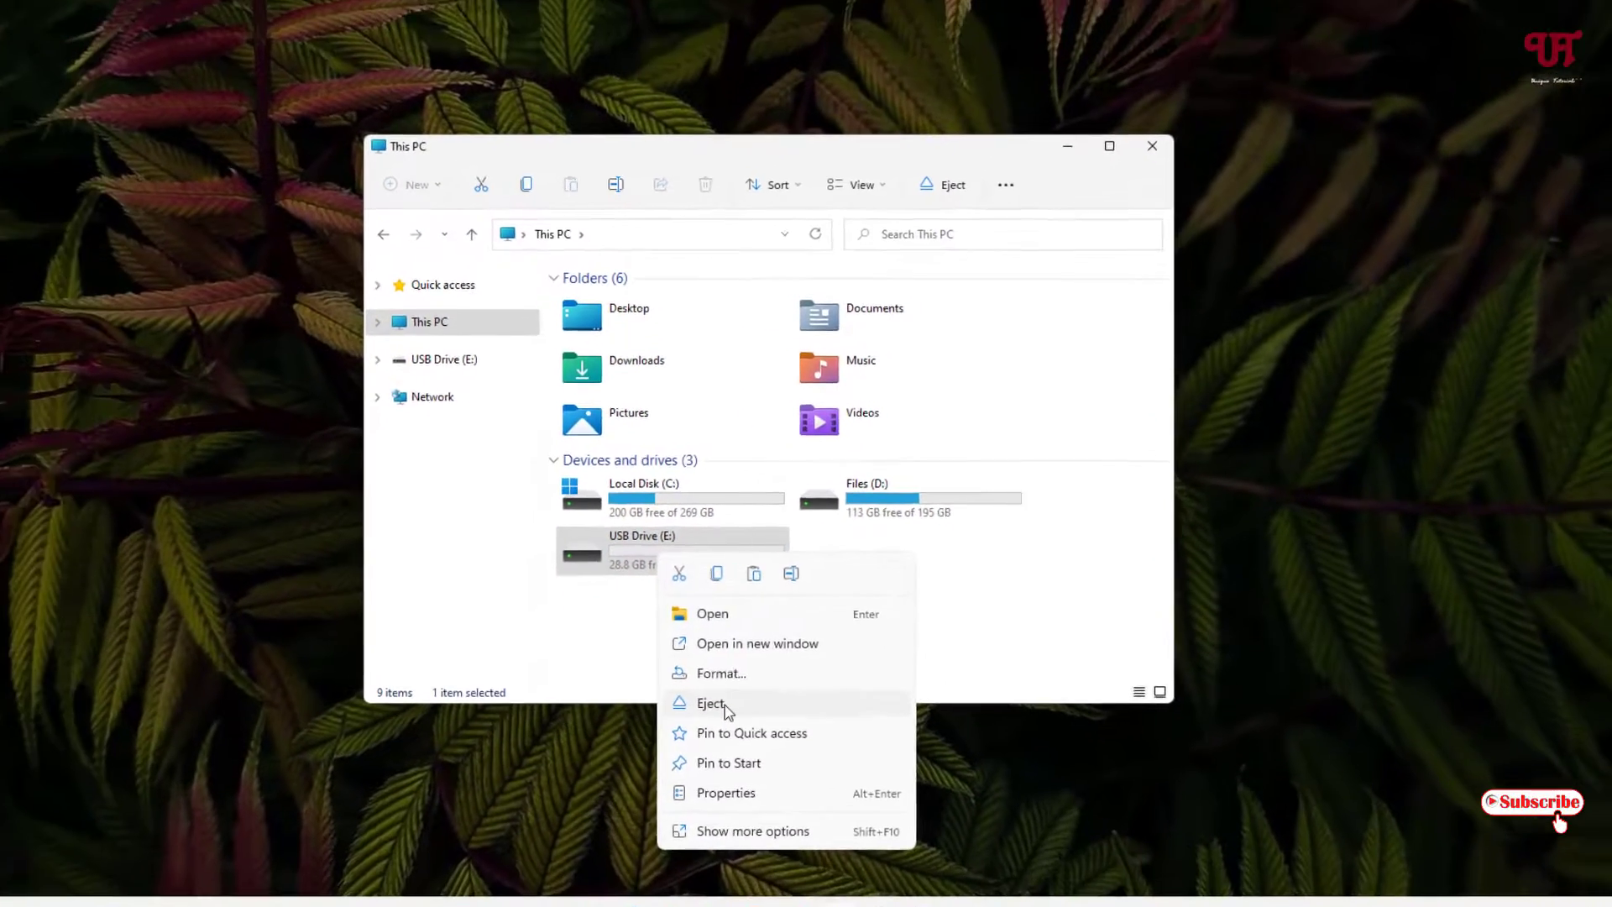
click(712, 703)
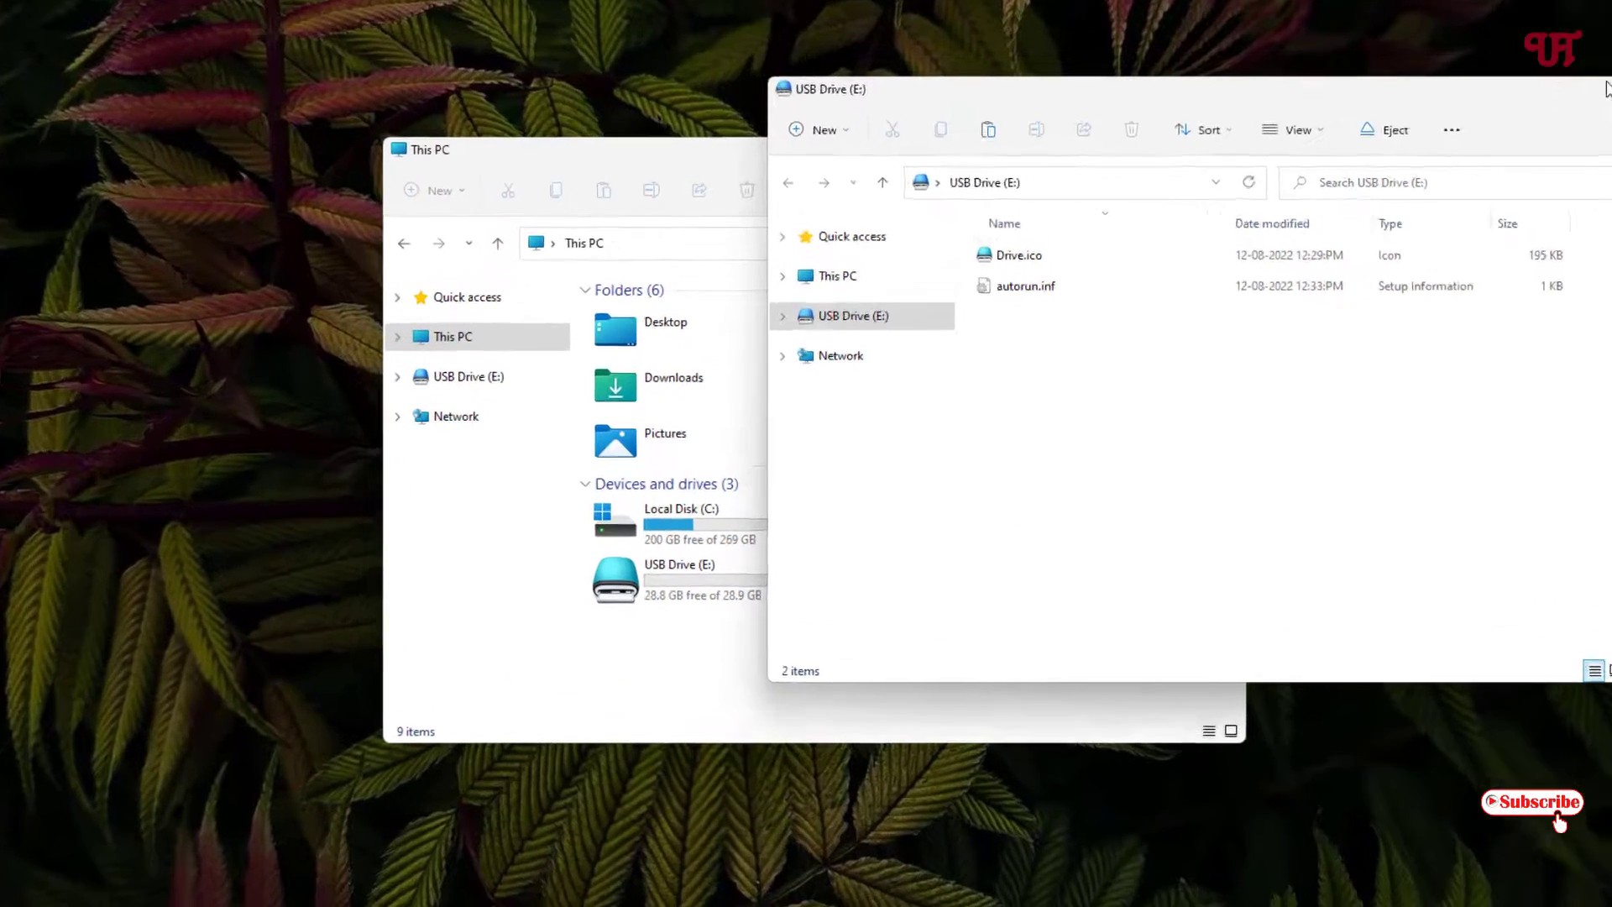
click(1605, 87)
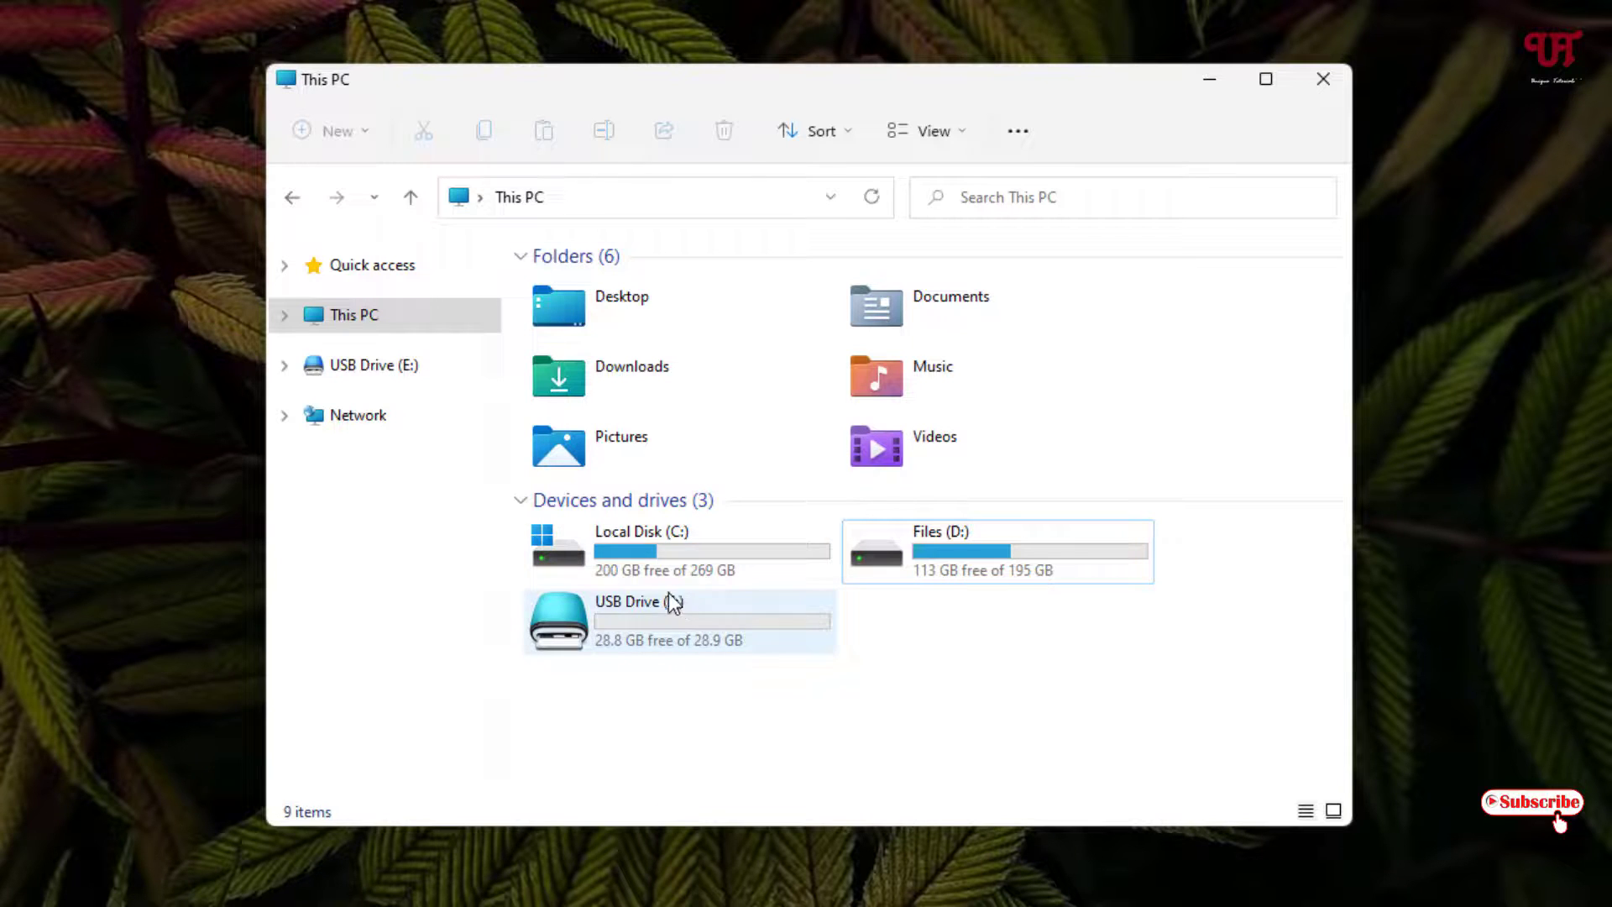
Step: Set the Read-only and Hidden attributes on both autorun.inf and Drive.ico on USB Drive (E:)
double_click(558, 620)
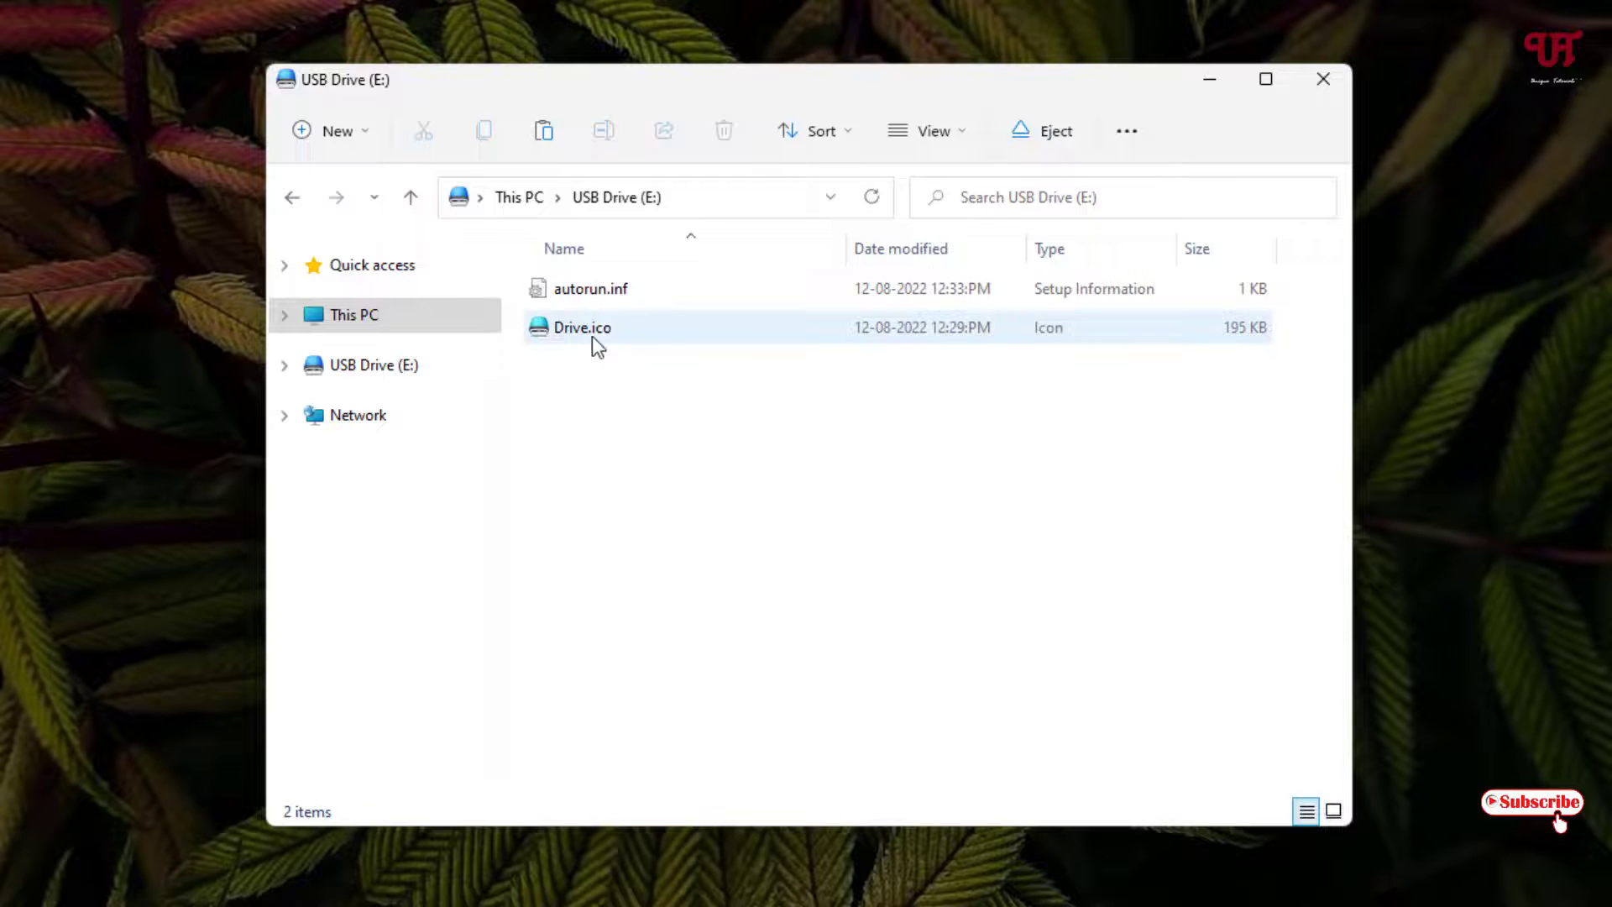
drag(585, 364, 579, 286)
right_click(579, 286)
click(691, 530)
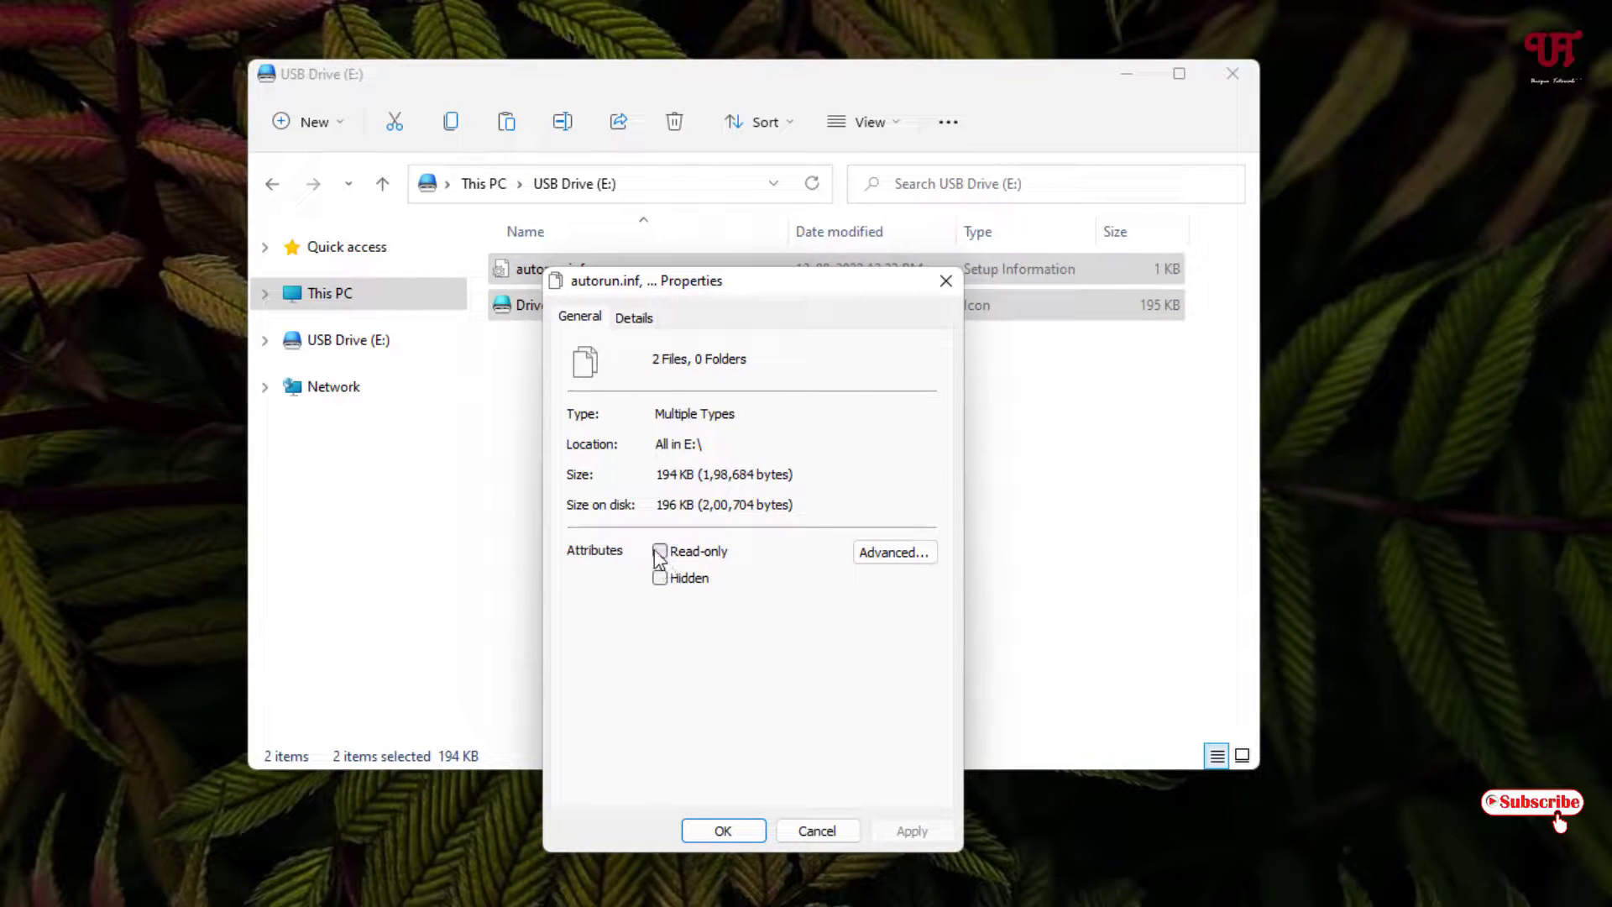
click(660, 553)
click(919, 832)
click(736, 837)
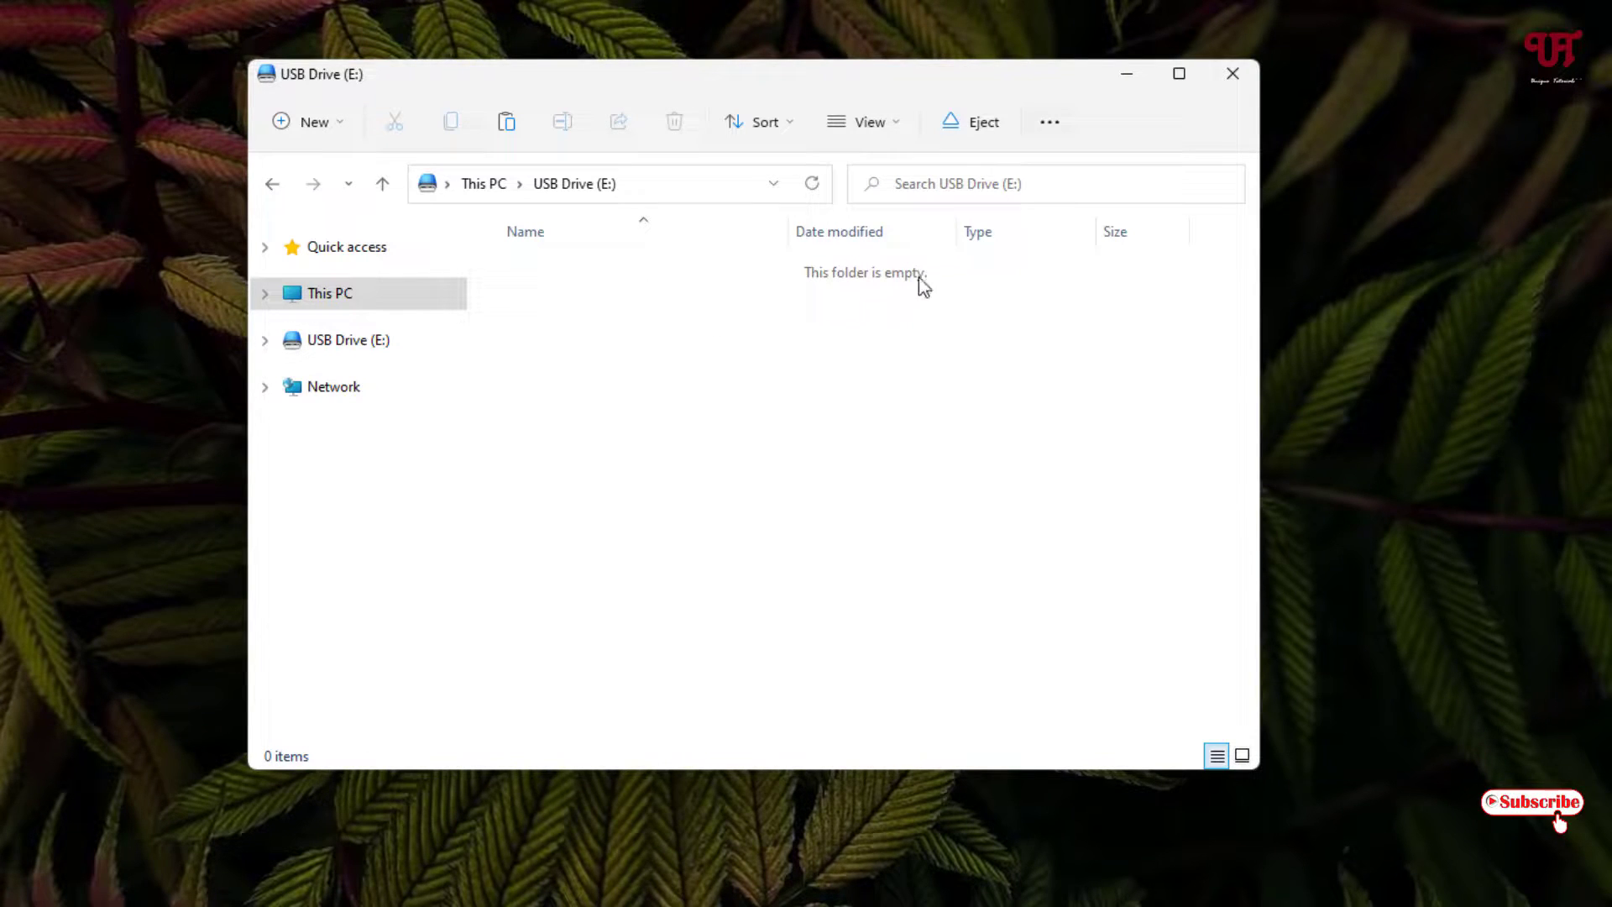
Step: Turn on the display of hidden items in the USB drive's folder
click(900, 127)
mouse_move(897, 524)
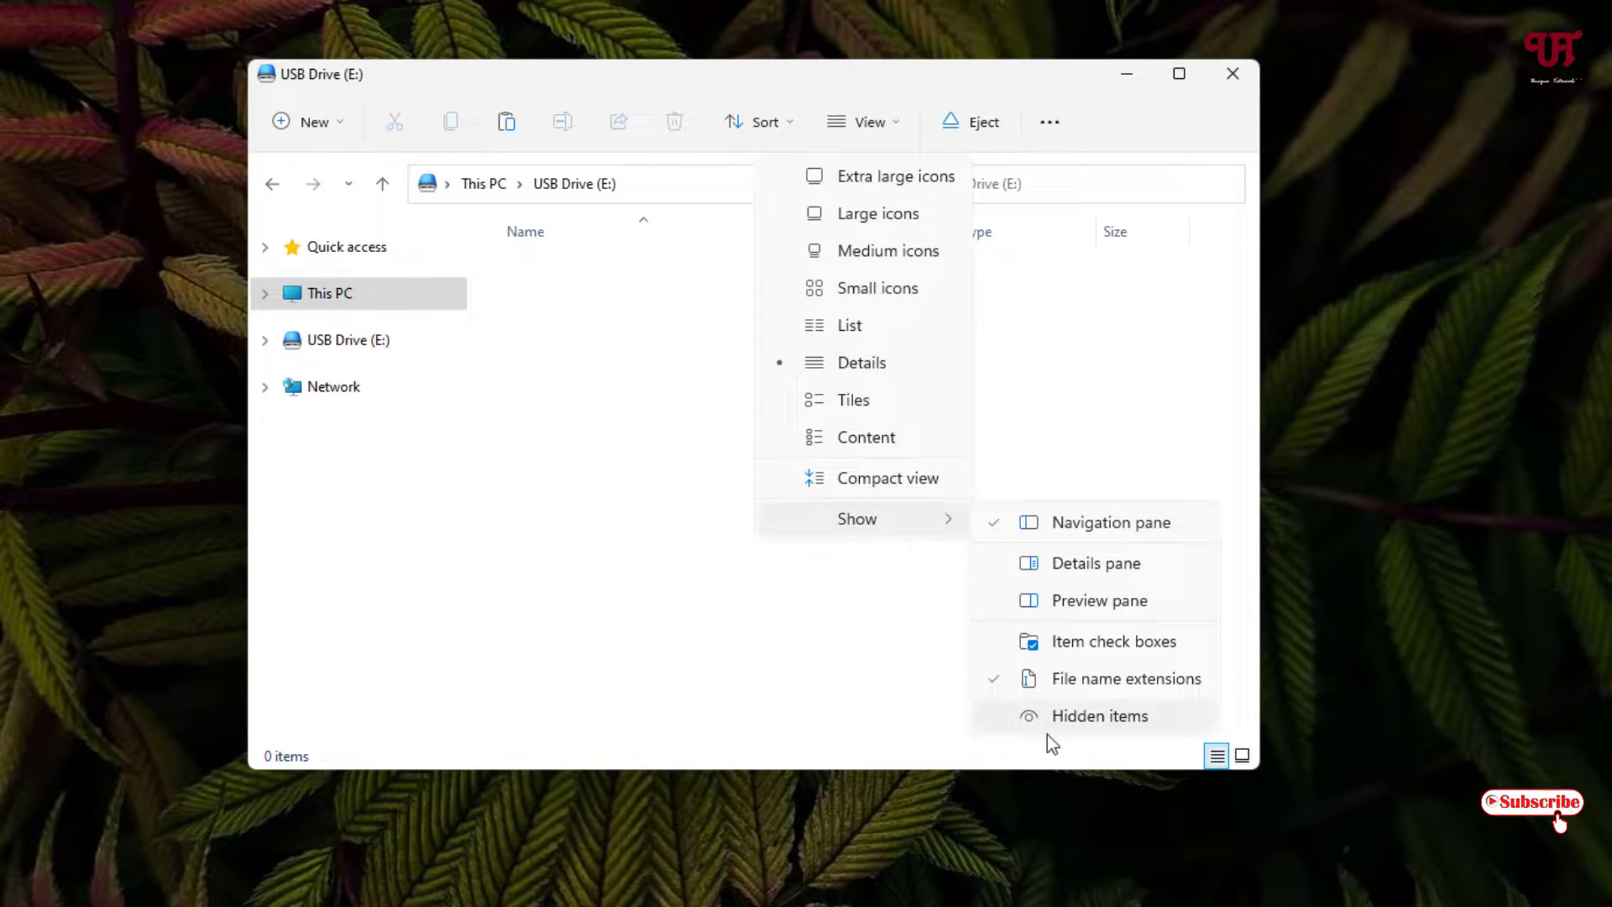
click(1069, 721)
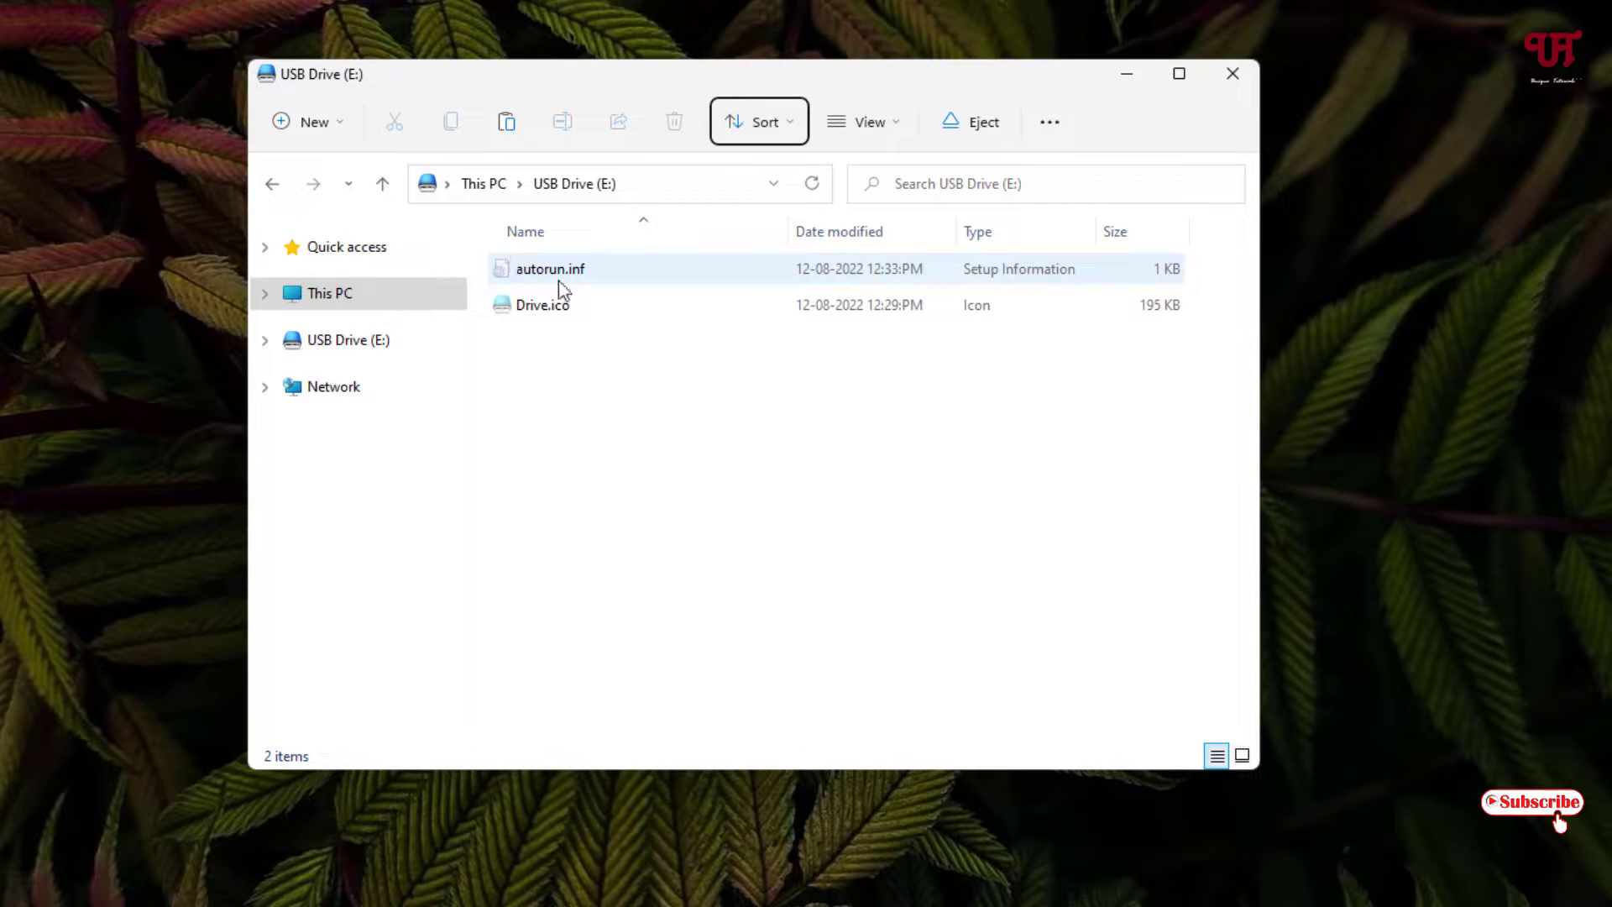
Step: Clear the Read-only and Hidden attributes on both autorun.inf and Drive.ico
drag(557, 340, 535, 267)
right_click(535, 269)
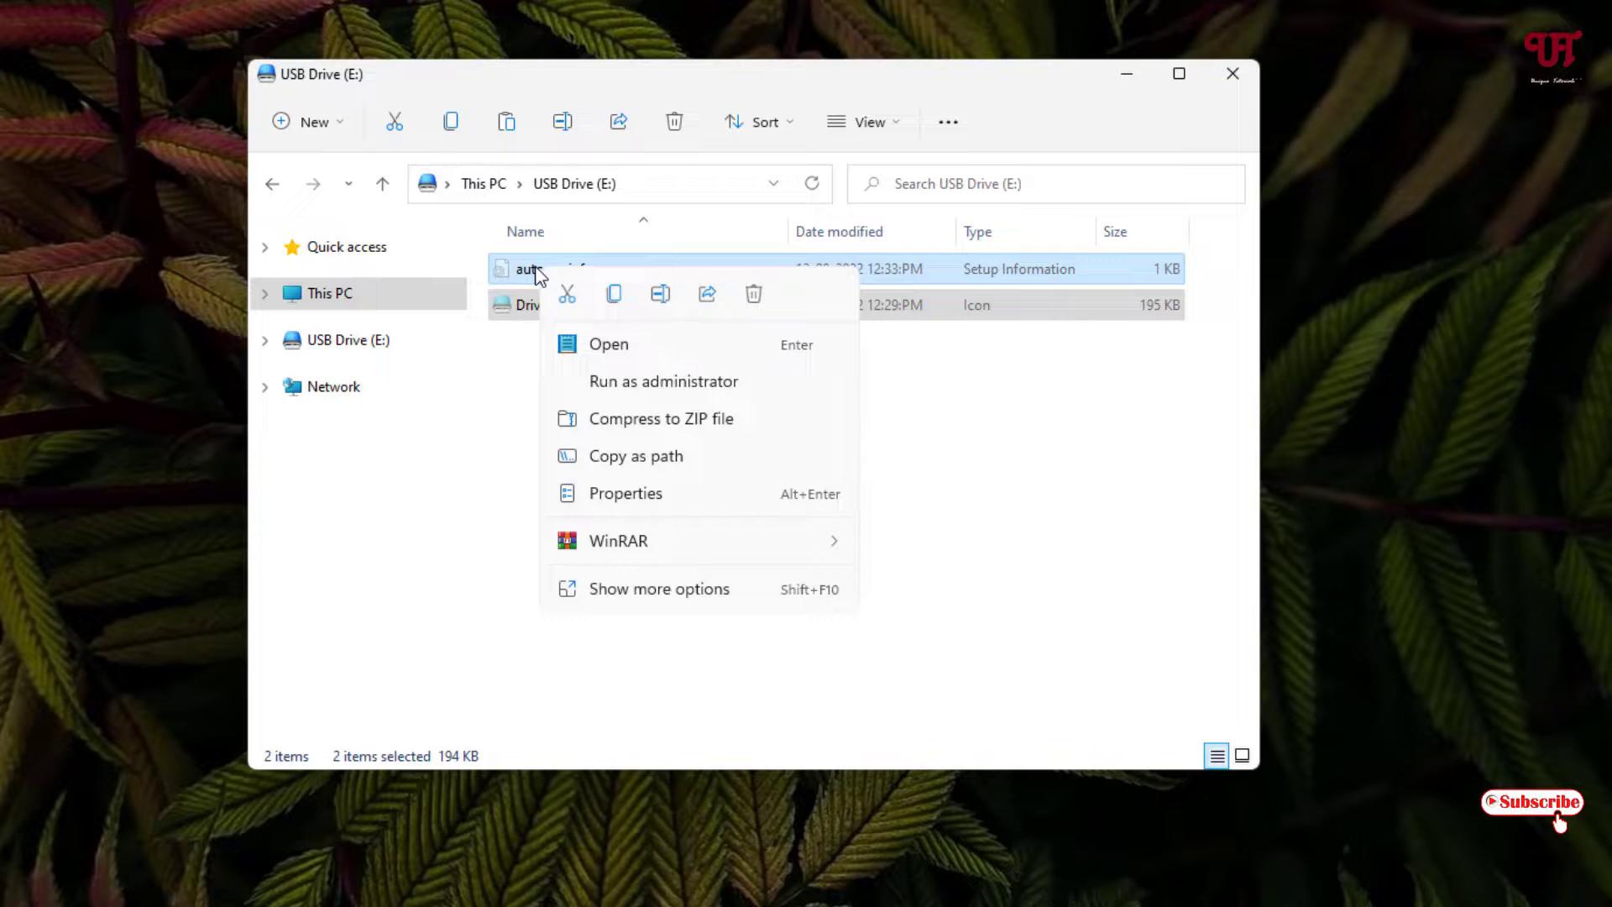
click(628, 494)
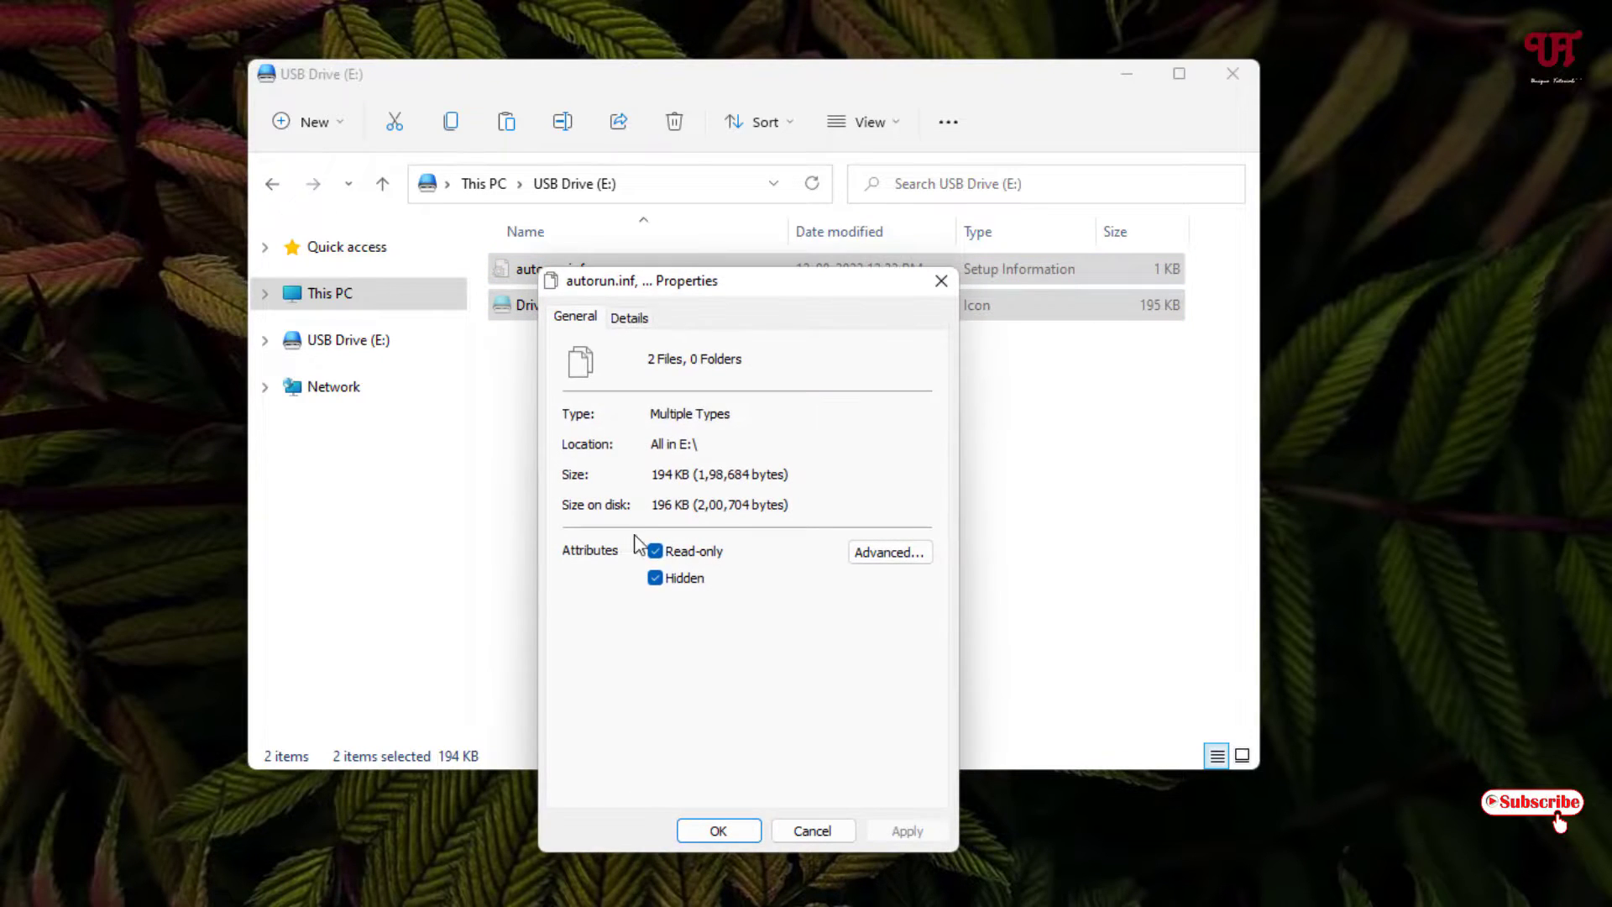
click(655, 554)
click(656, 577)
click(908, 832)
click(721, 831)
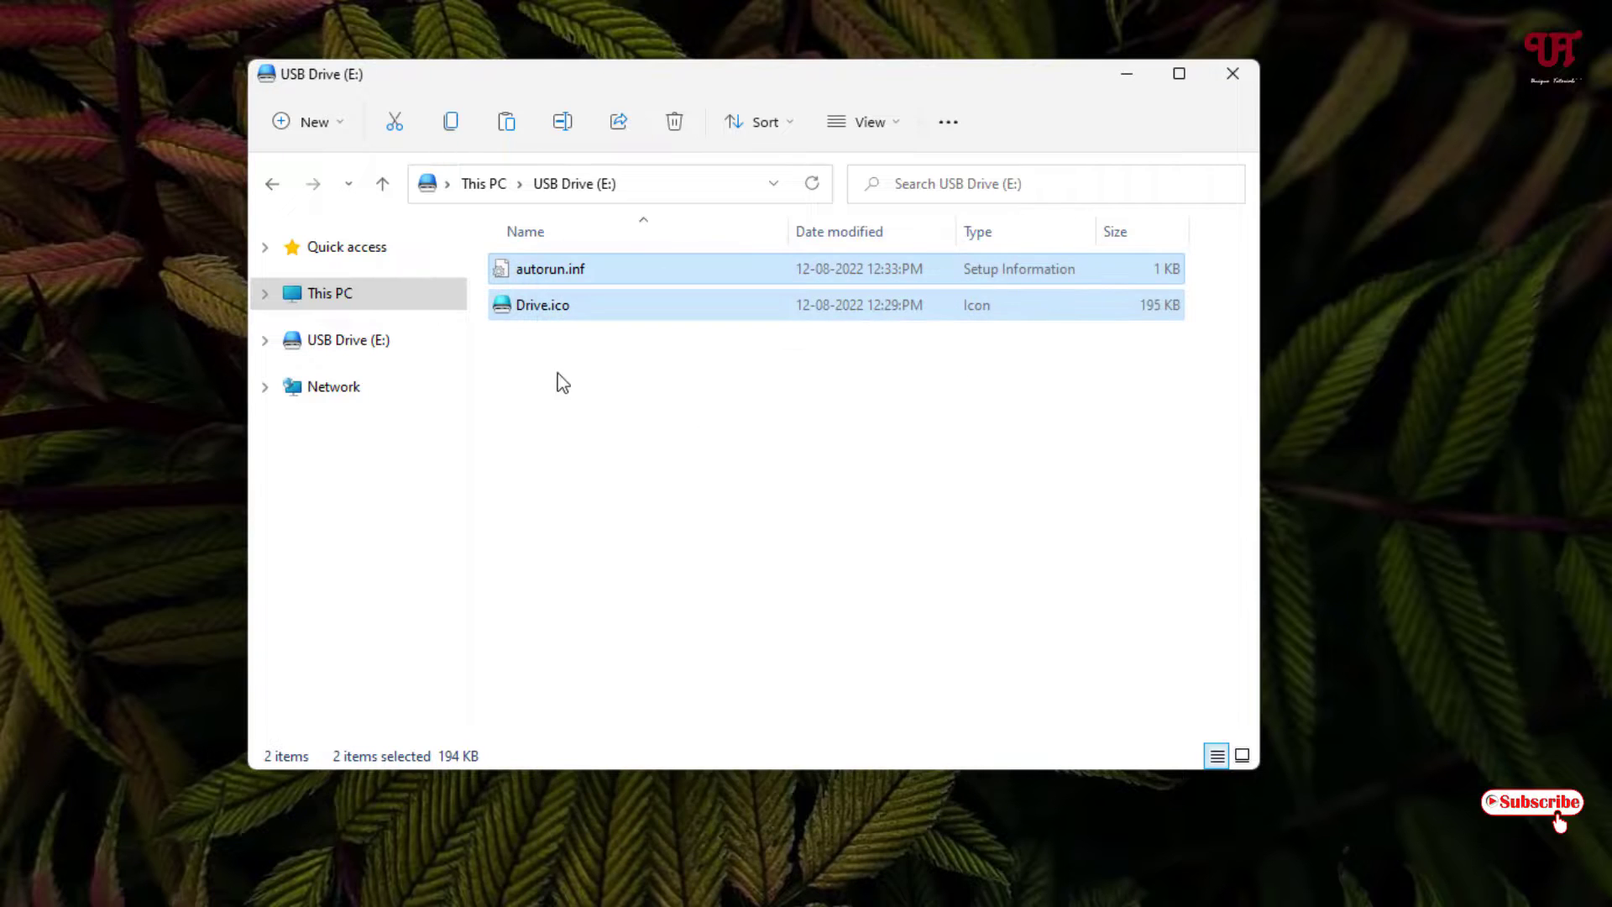
Step: Turn off the display of hidden items, return to This PC and close the window
click(594, 384)
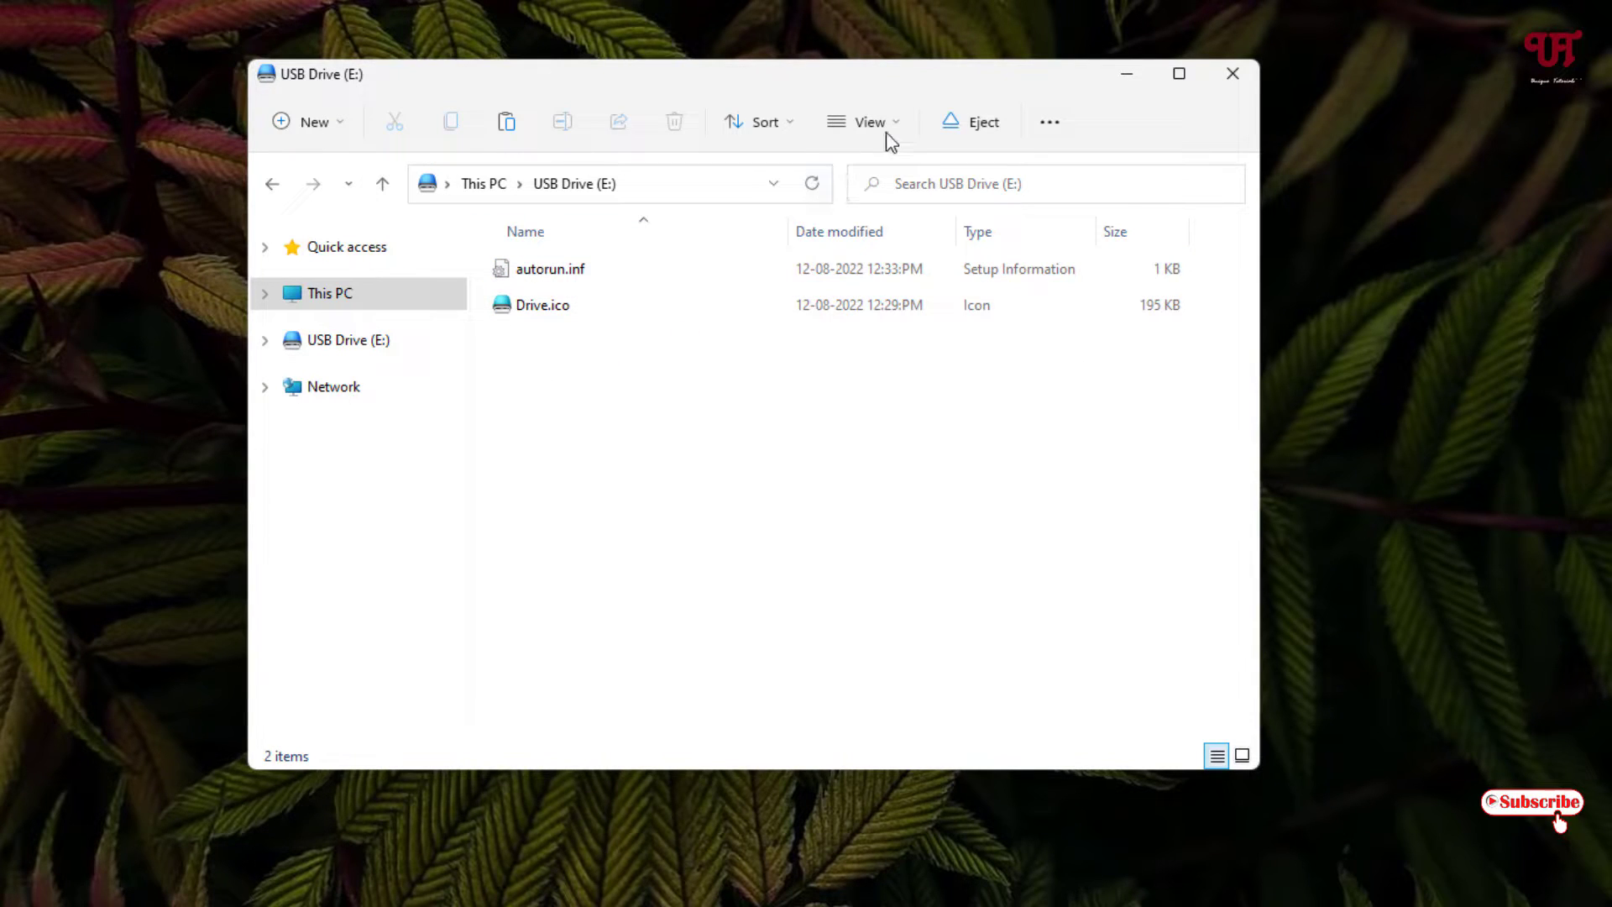
click(887, 129)
mouse_move(892, 528)
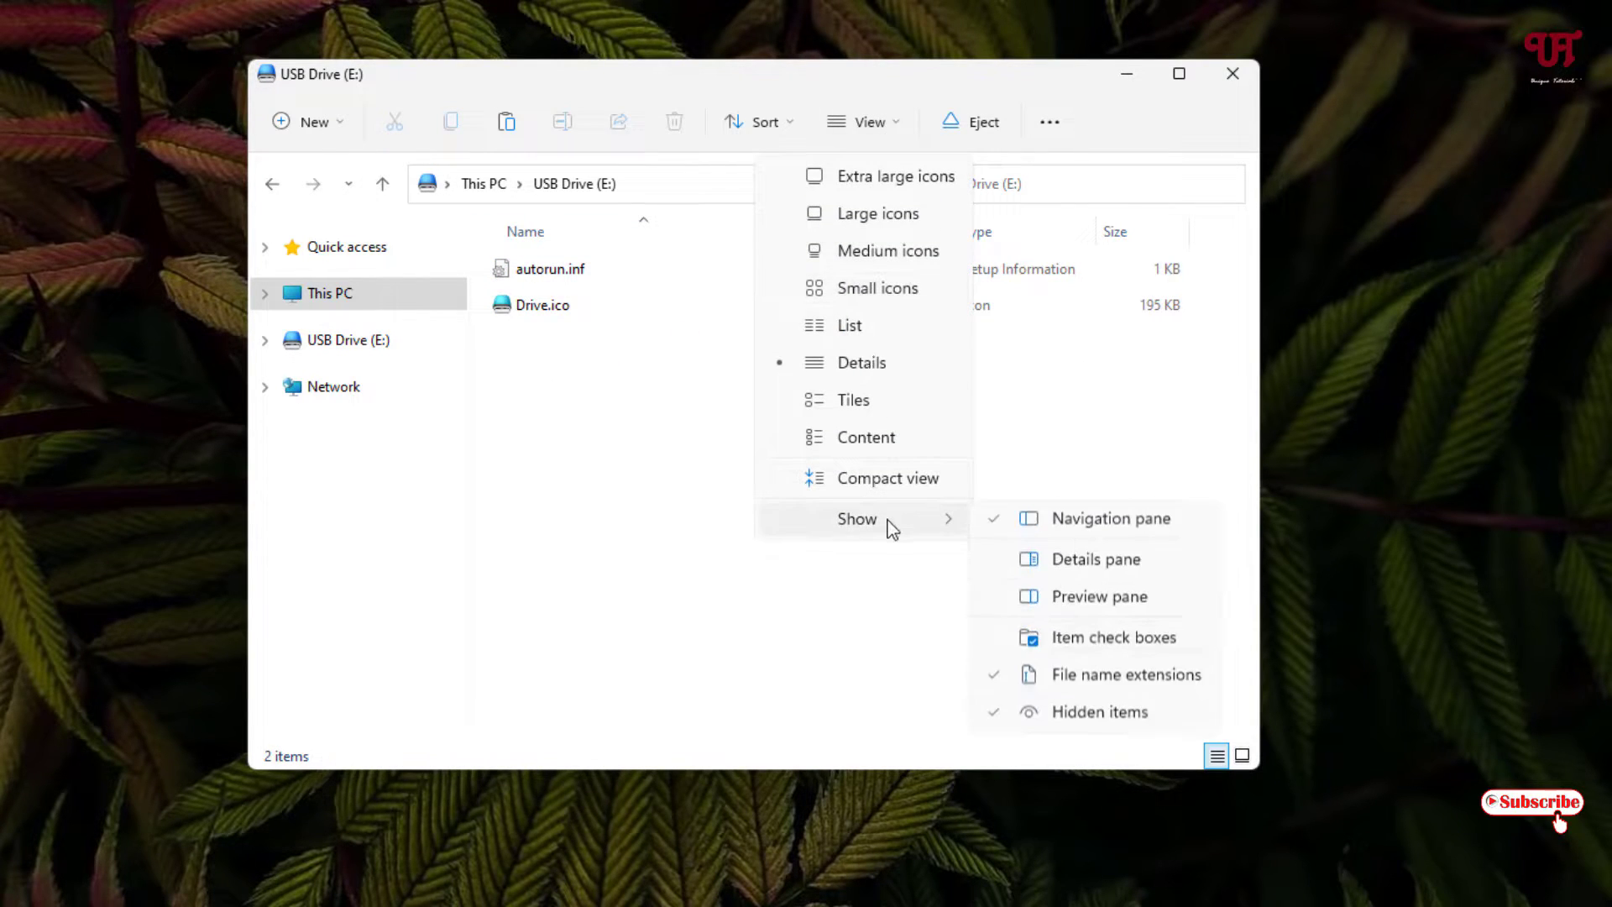
click(1034, 719)
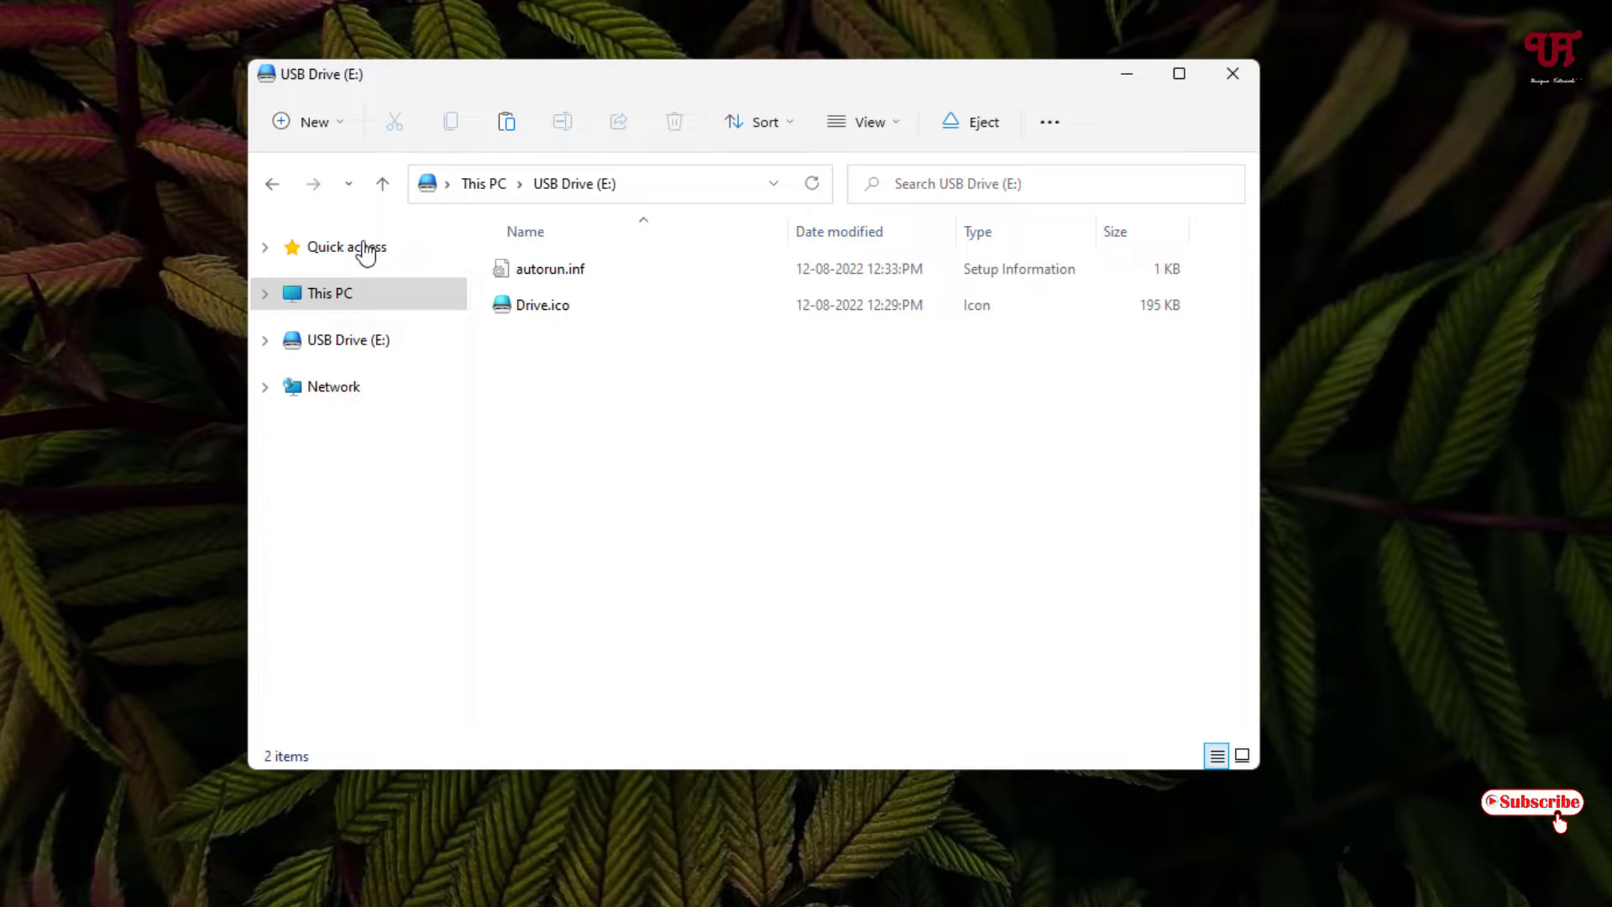
click(277, 187)
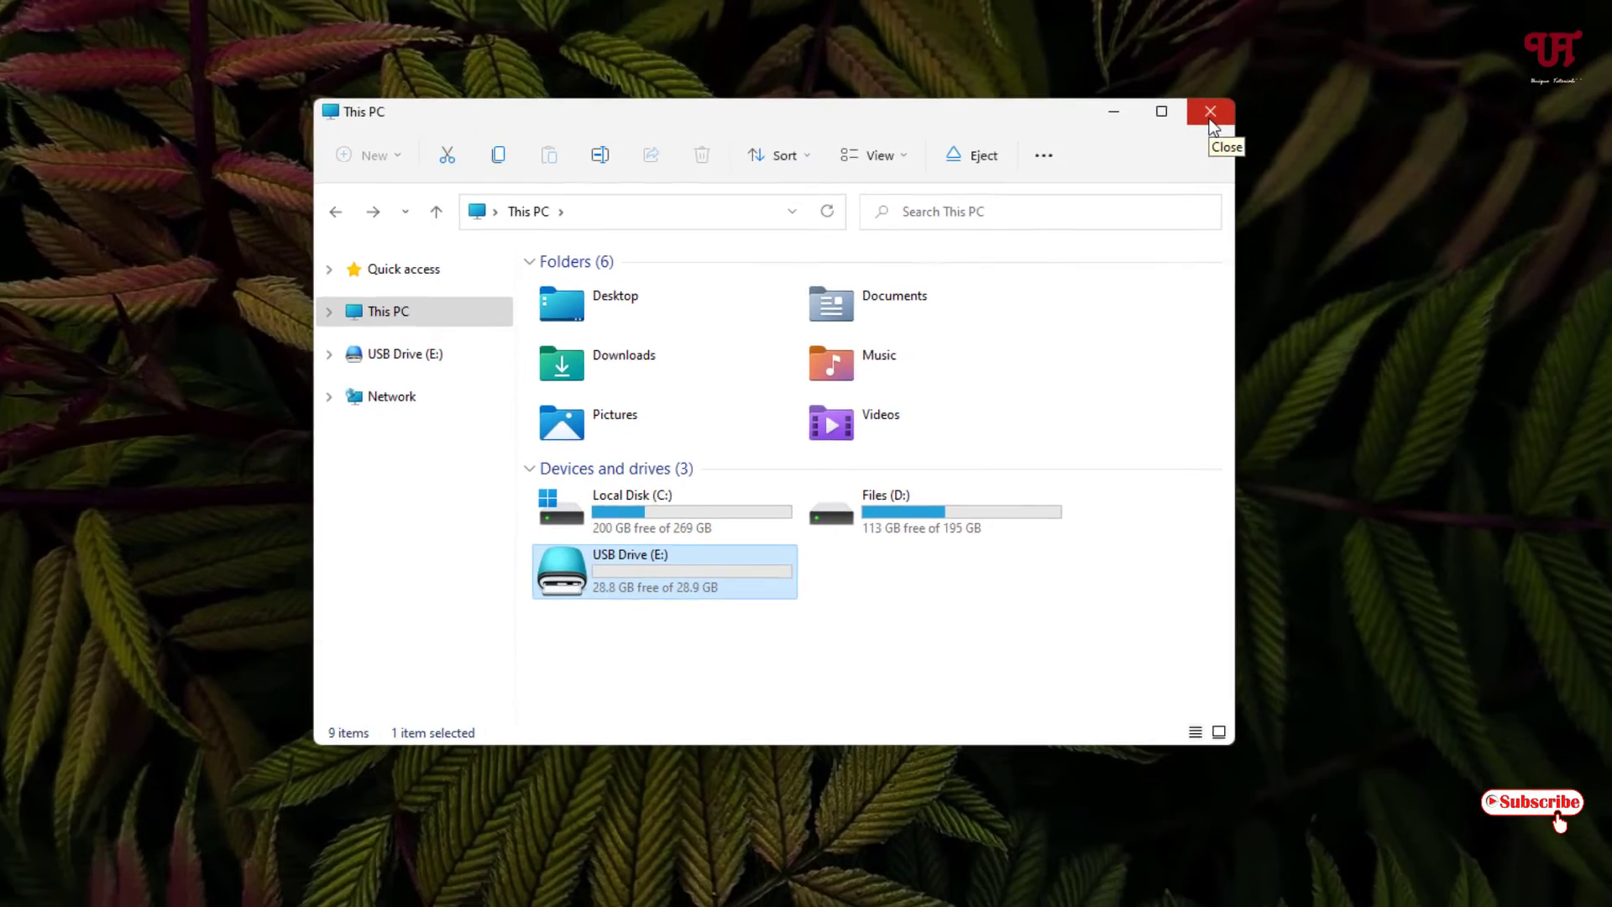
click(1233, 75)
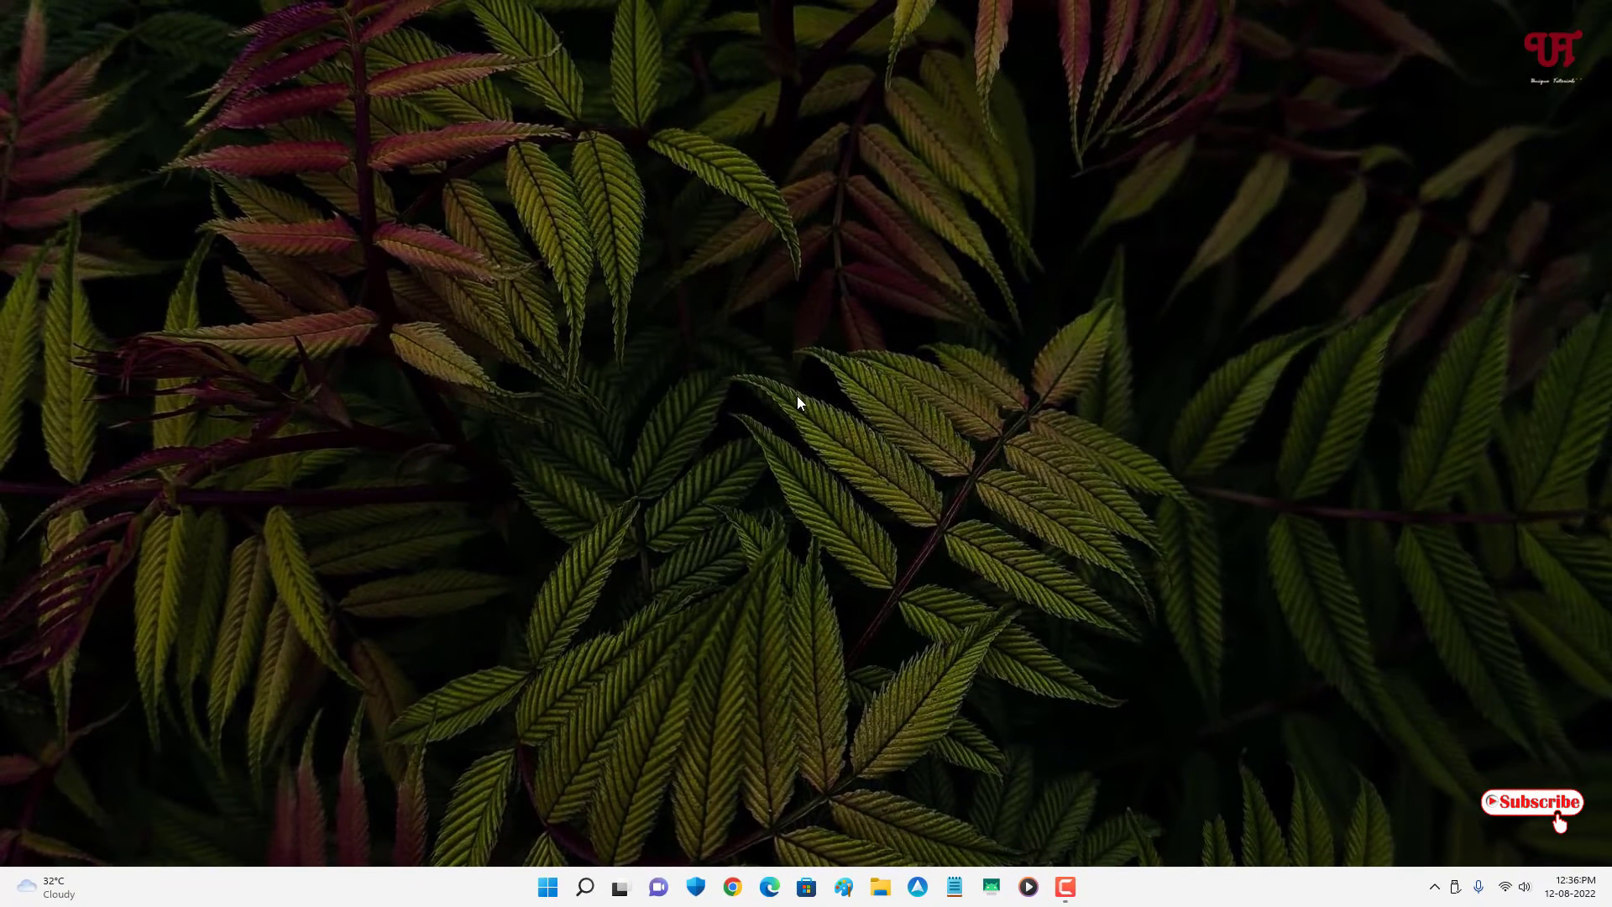